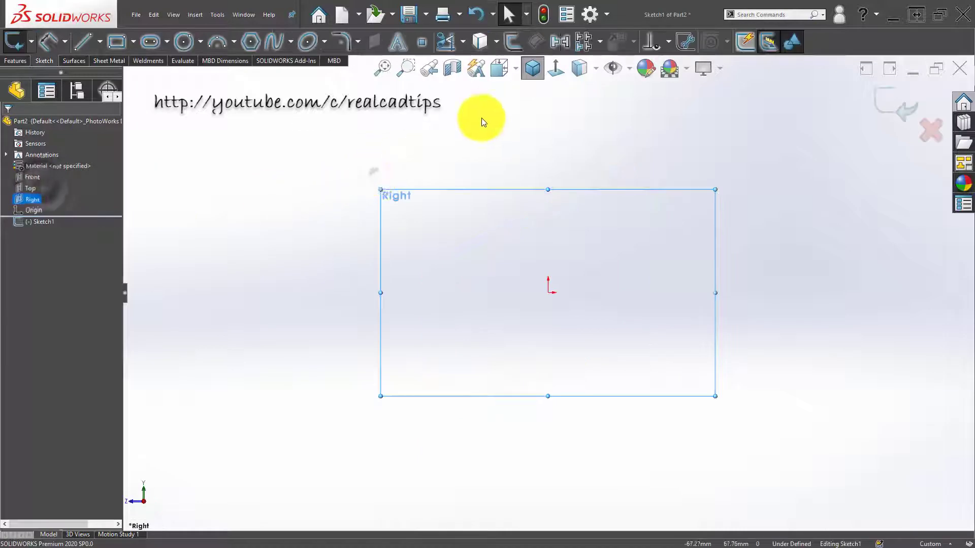
Step: Draw a horizontal centerline running from the origin along the positive horizontal sketch direction
left_click(96, 38)
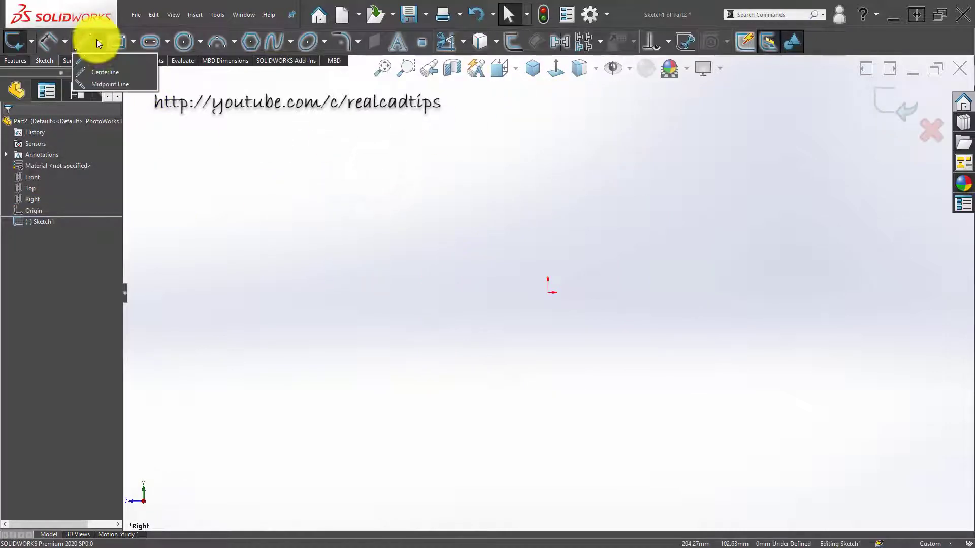
left_click(108, 71)
left_click(549, 292)
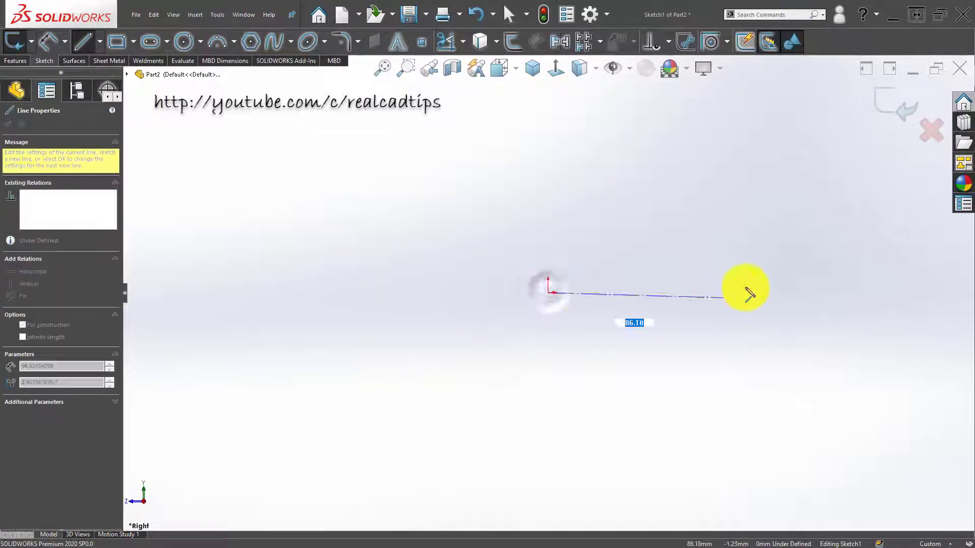
left_click(808, 293)
double_click(642, 382)
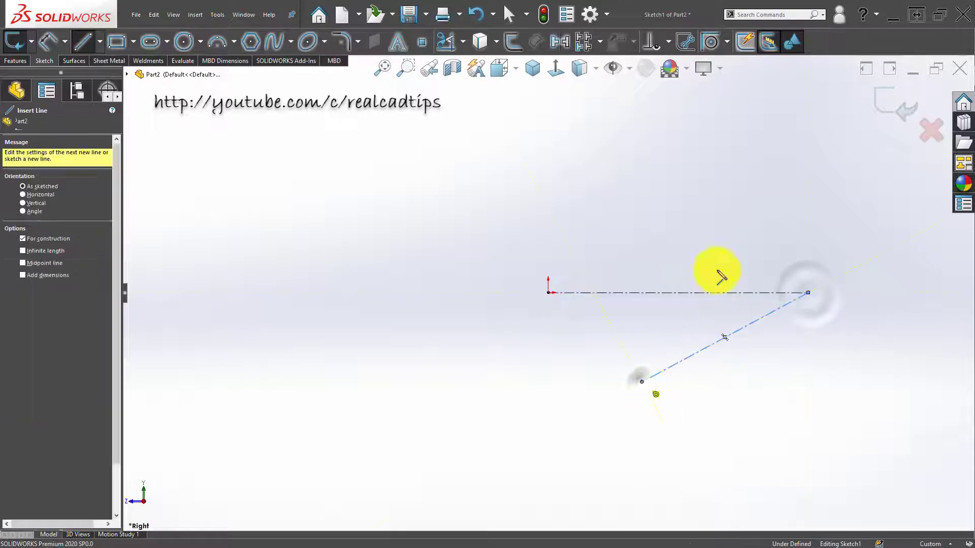
scroll(717, 276, "down", 5)
left_click(7, 124)
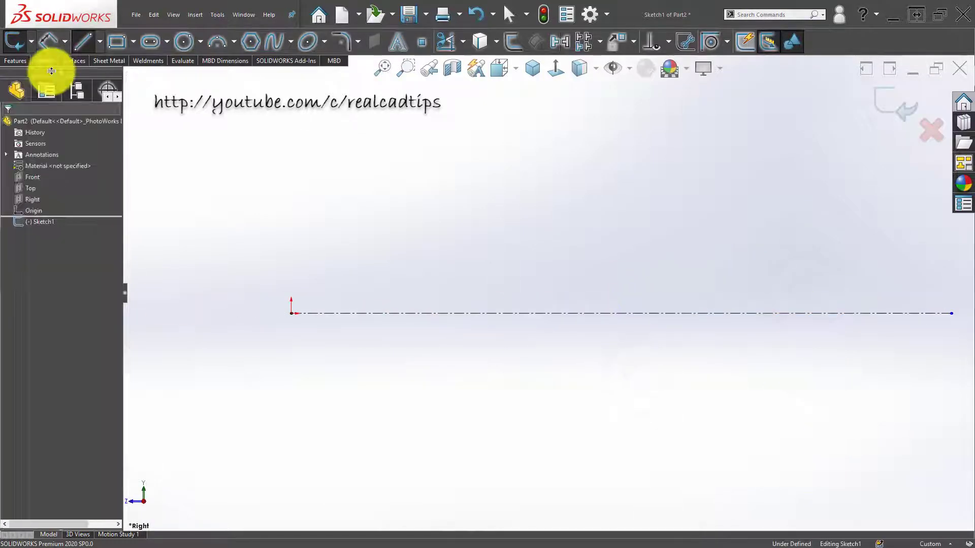
Step: Draw a vertical line up from the origin and extend it with a second collinear segment about 5 mm long
left_click(80, 42)
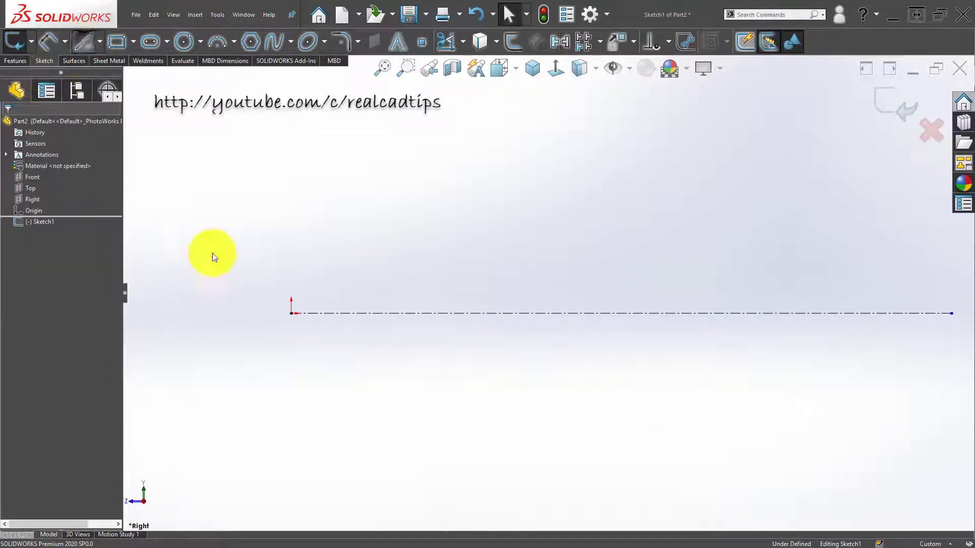
left_click(292, 313)
left_click(293, 195)
left_click(293, 195)
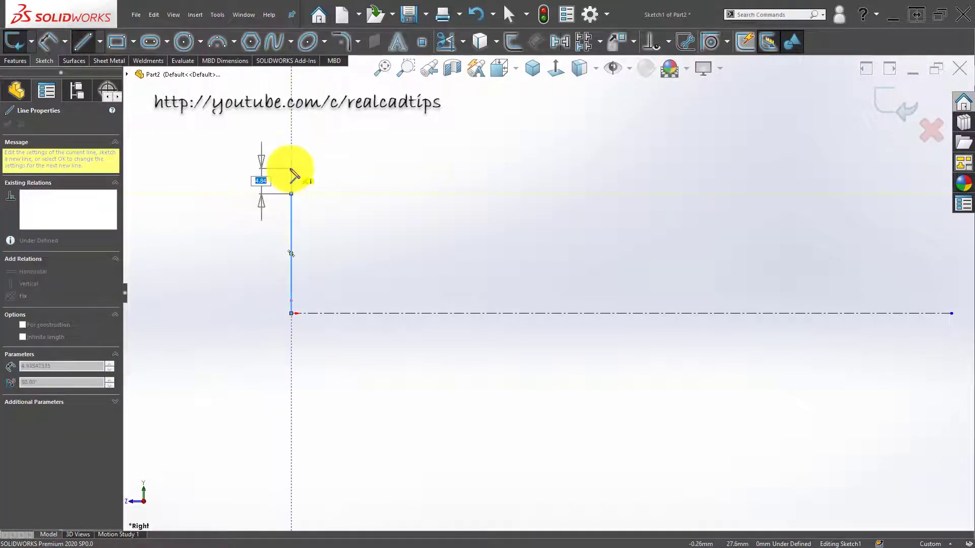
left_click(291, 168)
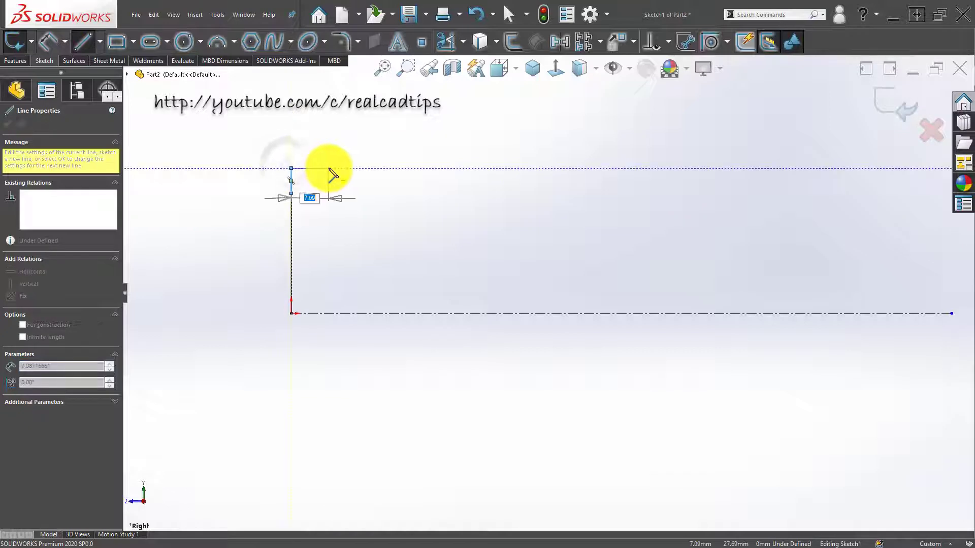
Step: Continue the profile with a horizontal shoulder about 7 mm long and a narrow upright flange about 4 mm wide
left_click(329, 168)
left_click(327, 120)
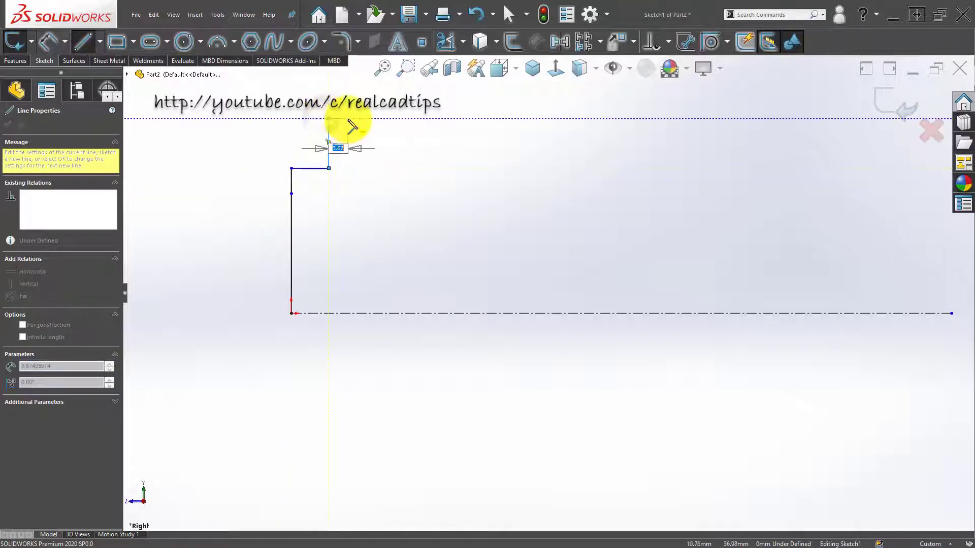
left_click(347, 119)
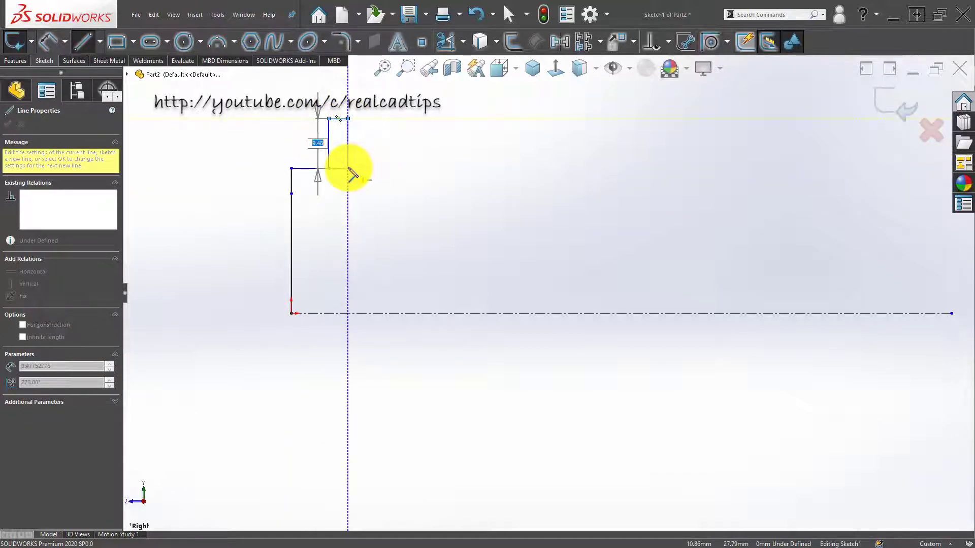
left_click(348, 178)
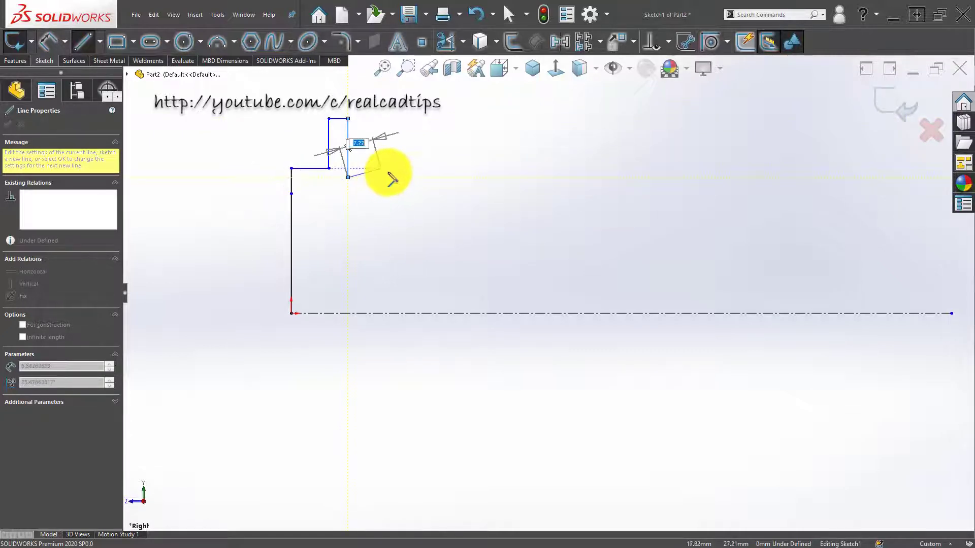
Step: Continue the outer edge beyond the flange with a long shallow recess and a short end land, then close the profile at the vertical lines' shared point
left_click(391, 180)
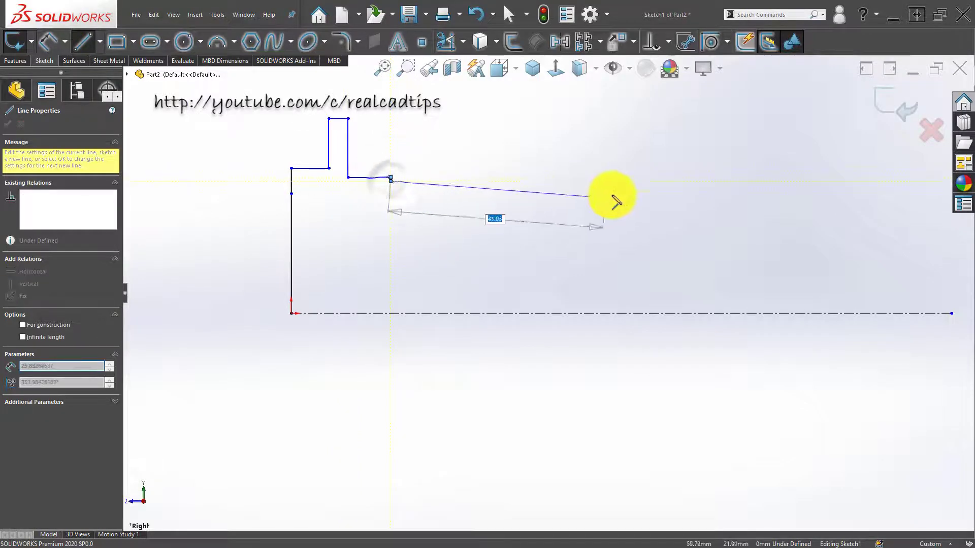
left_click(599, 179)
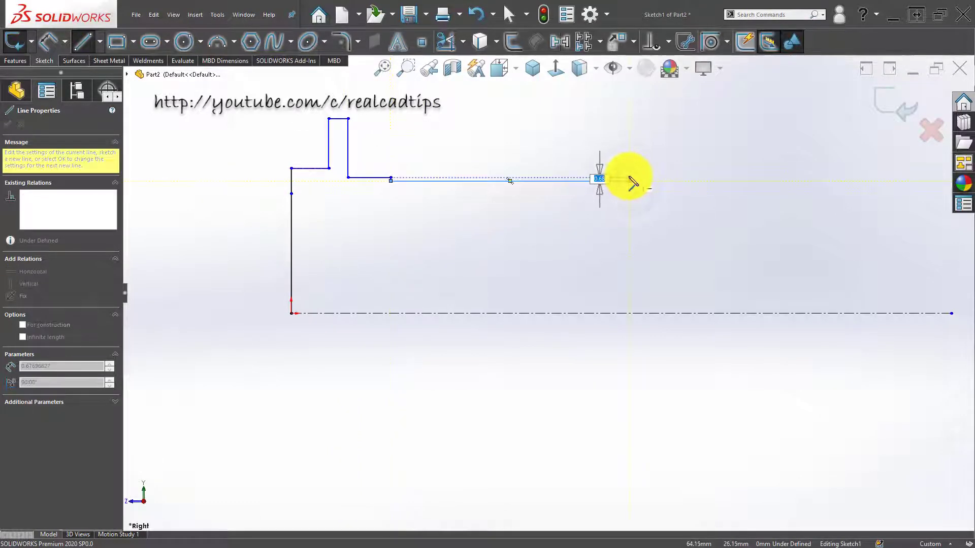
left_click(630, 179)
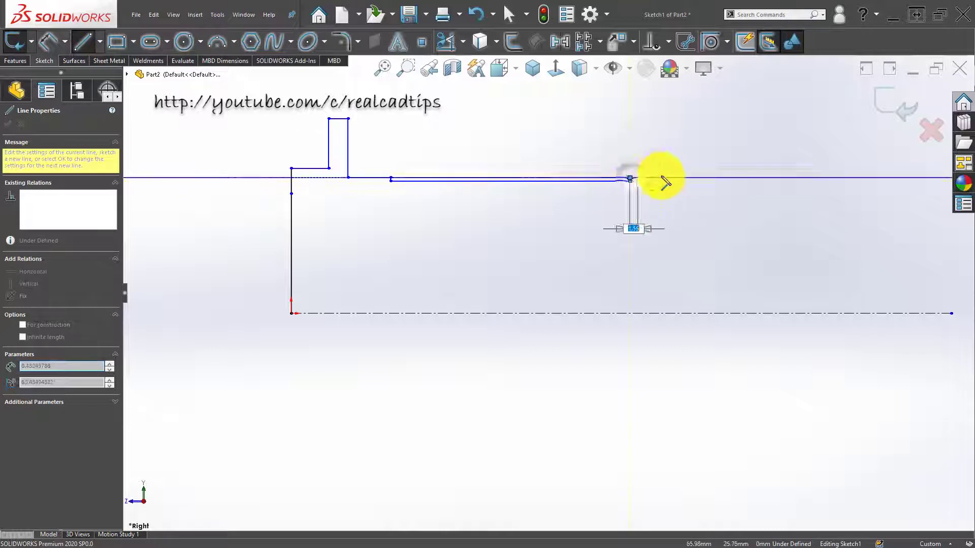
left_click(677, 178)
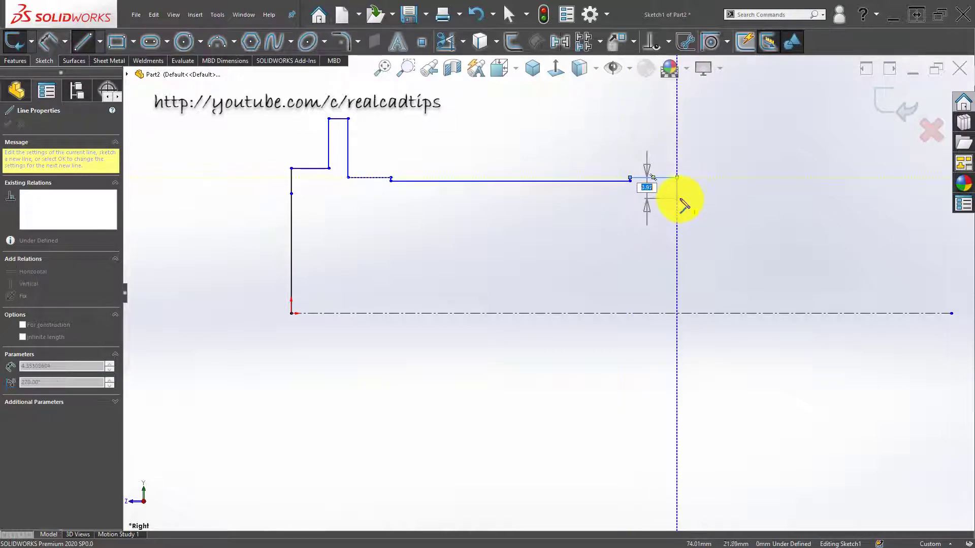
left_click(677, 198)
left_click(292, 194)
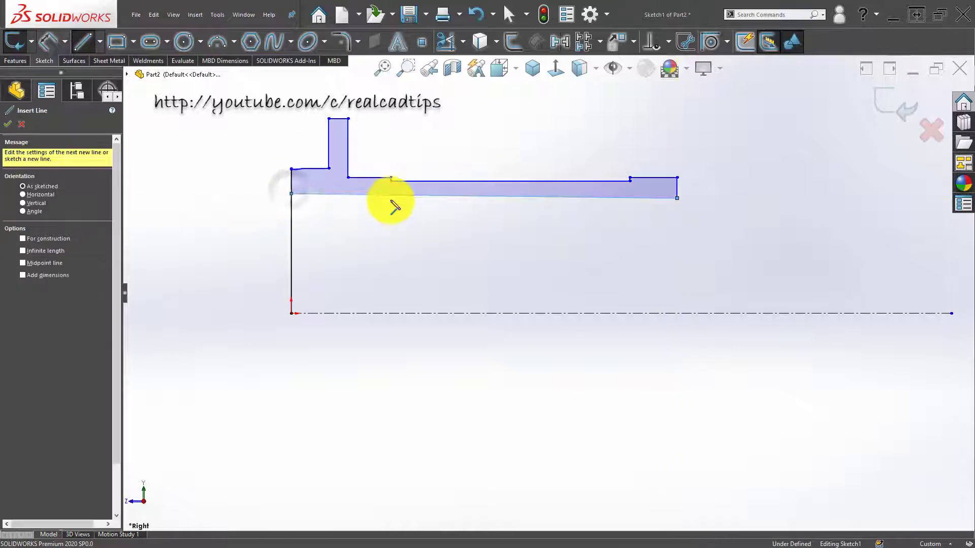
key("Escape")
Step: Make the profile's lower closing line horizontal and move it closer to the centerline to thicken the wall
left_click(391, 196)
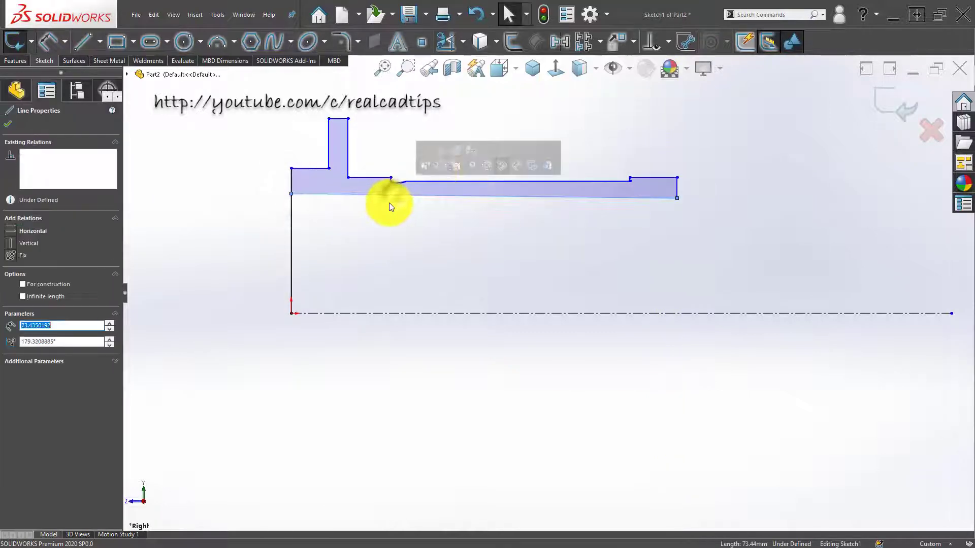
left_click(430, 154)
scroll(320, 203, "down", 3)
scroll(516, 237, "up", 2)
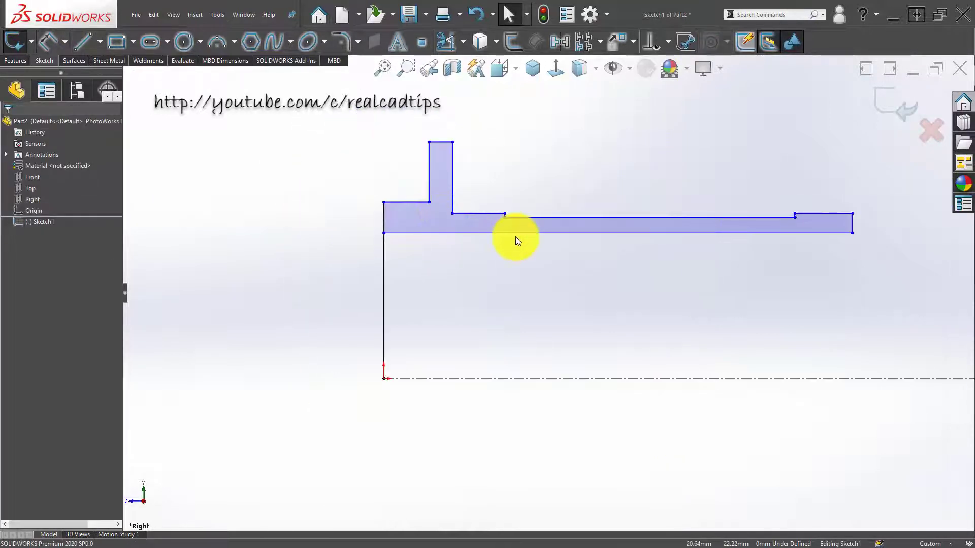
left_click_drag(523, 233, 523, 251)
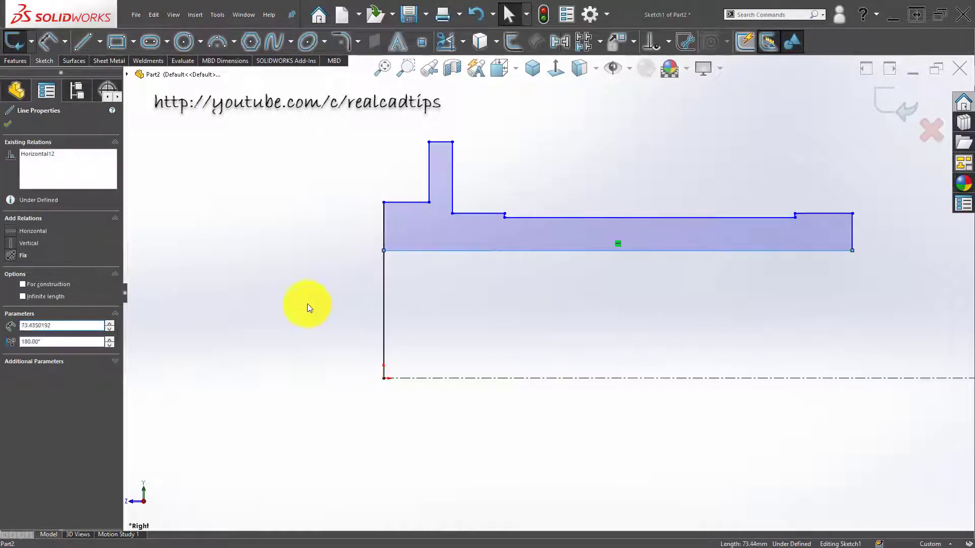
left_click(309, 307)
Step: Draw a small rectangular notch outline about 2.3 mm deep at the flange end, ending on the profile's lower edge
left_click(85, 40)
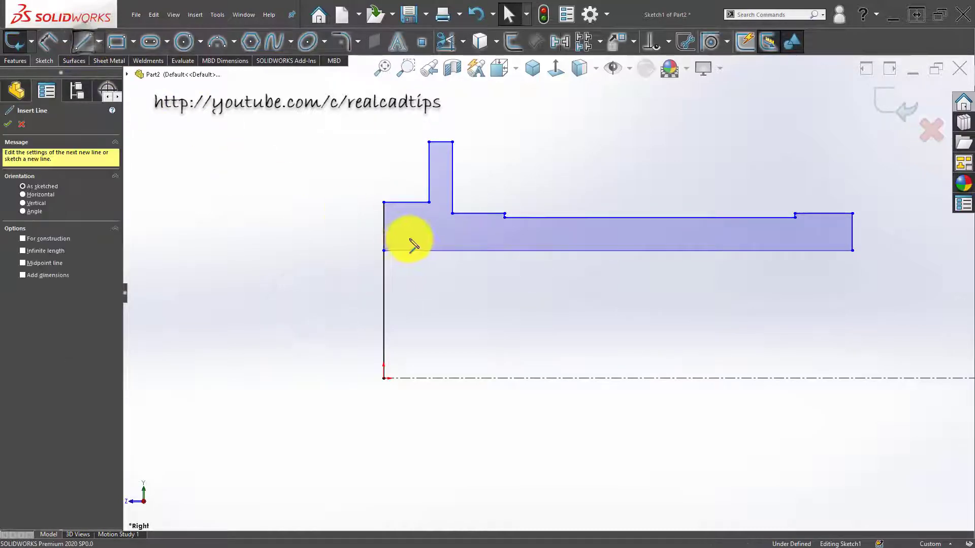
scroll(395, 251, "down", 3)
left_click(390, 245)
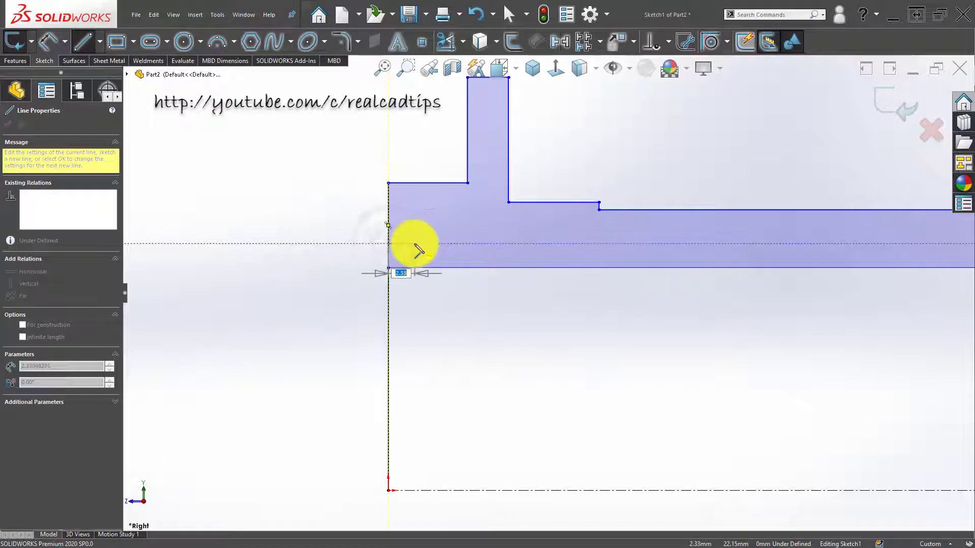
double_click(415, 268)
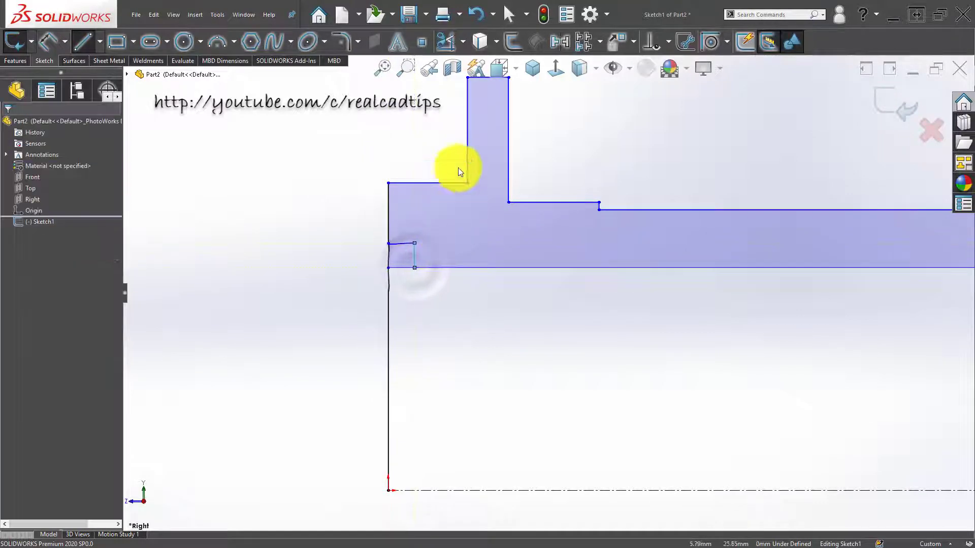
Step: Trim the leftover lines at the notch corner and move the origin line's free endpoint onto the notch's outer corner
left_click(445, 40)
left_click(401, 269)
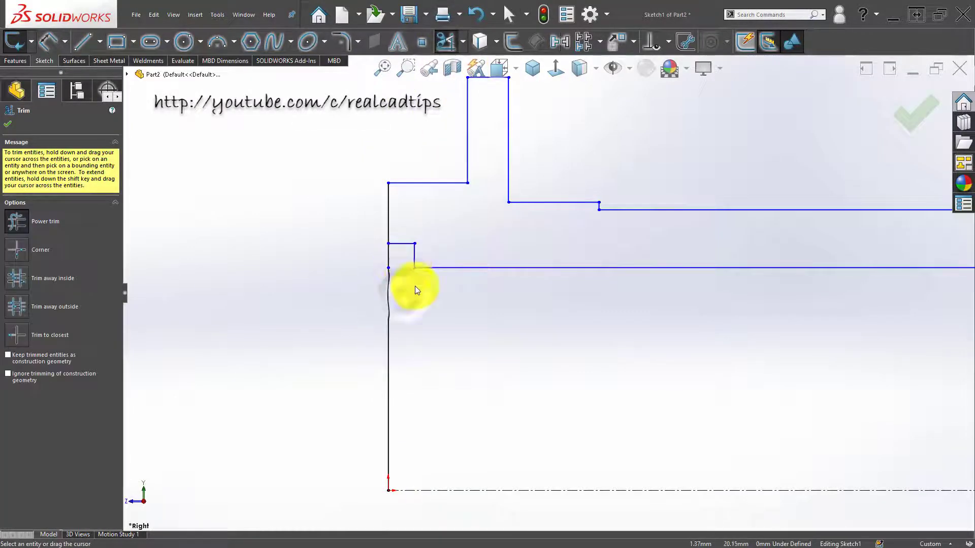
key("Escape")
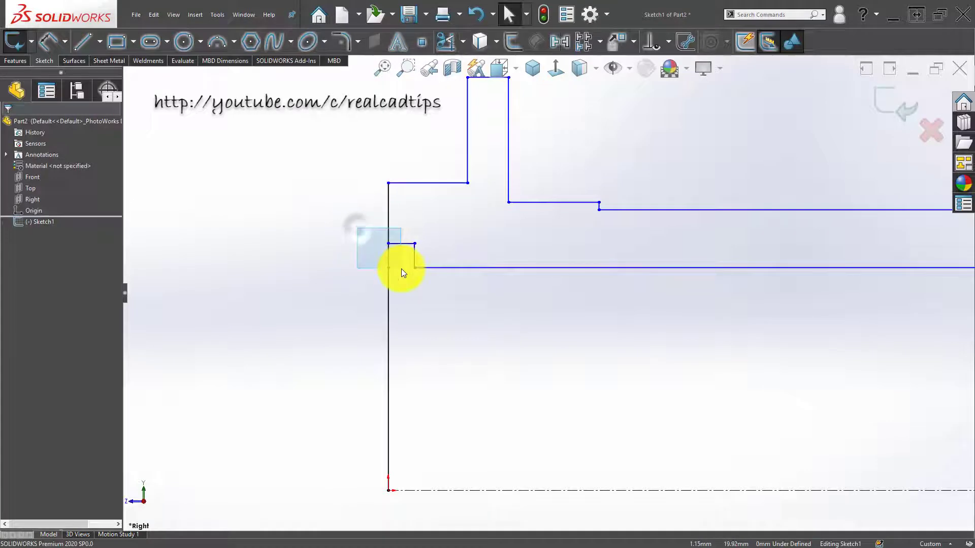
left_click_drag(388, 268, 388, 244)
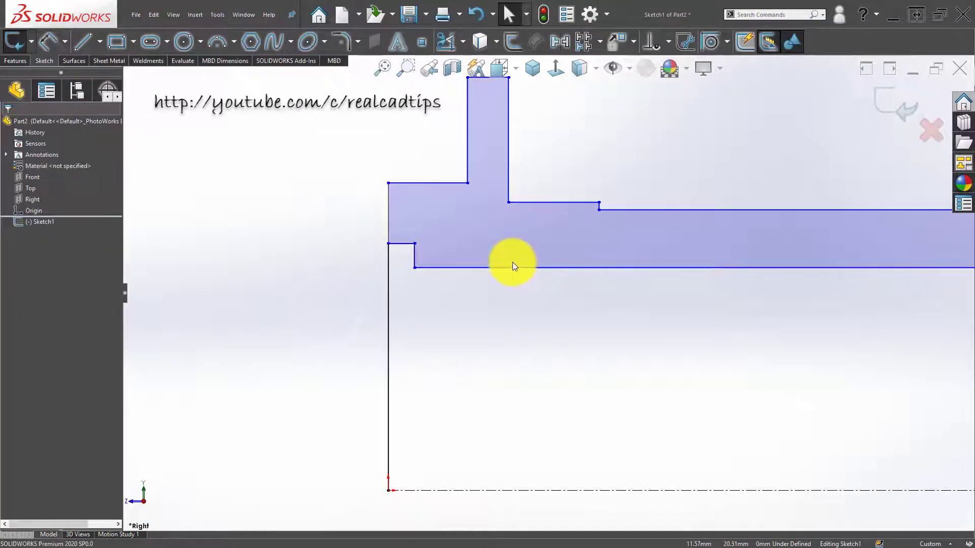
Step: Draw a two-step protrusion below the profile's lower edge, with both ledges about 5 mm long and a 0.7 mm step between them
scroll(477, 265, "up", 2)
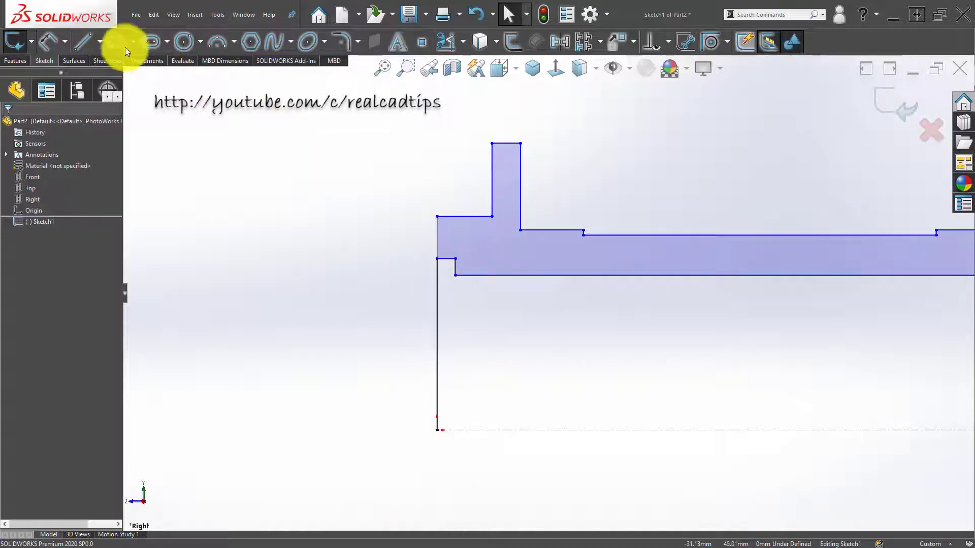
left_click(83, 41)
scroll(559, 306, "down", 2)
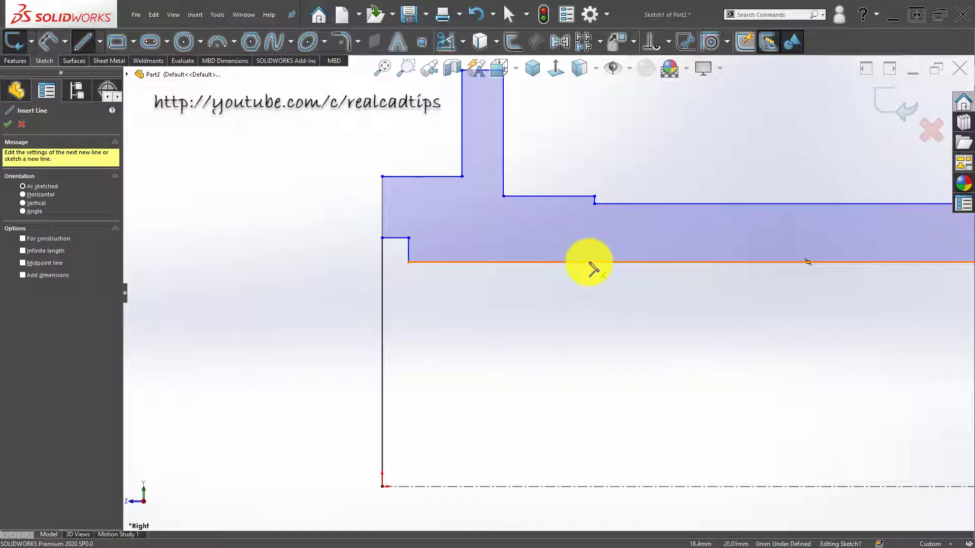
left_click(589, 262)
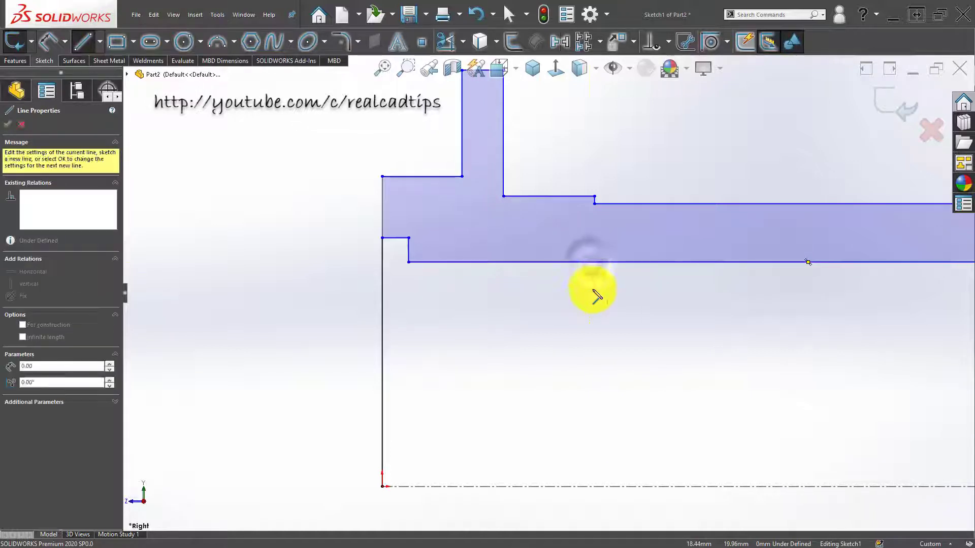
left_click(590, 278)
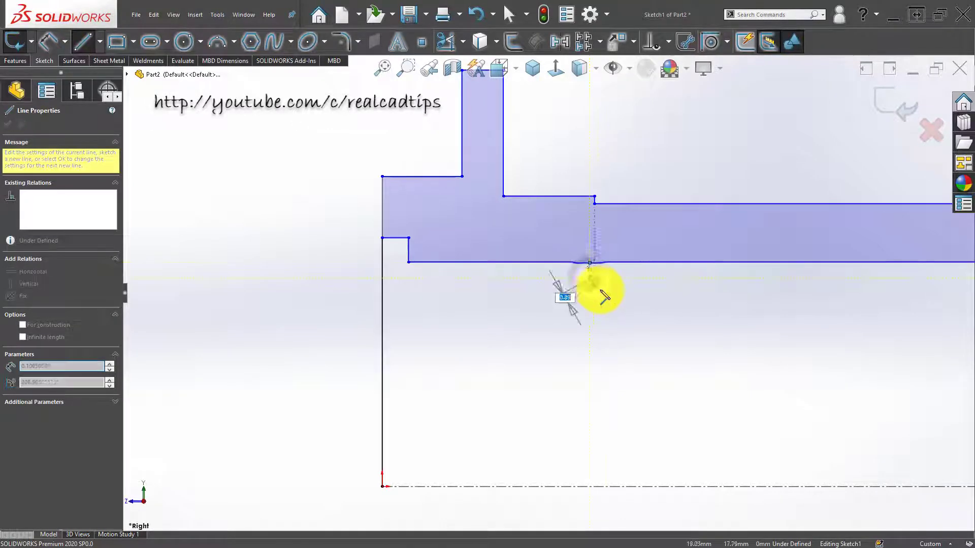
left_click(649, 279)
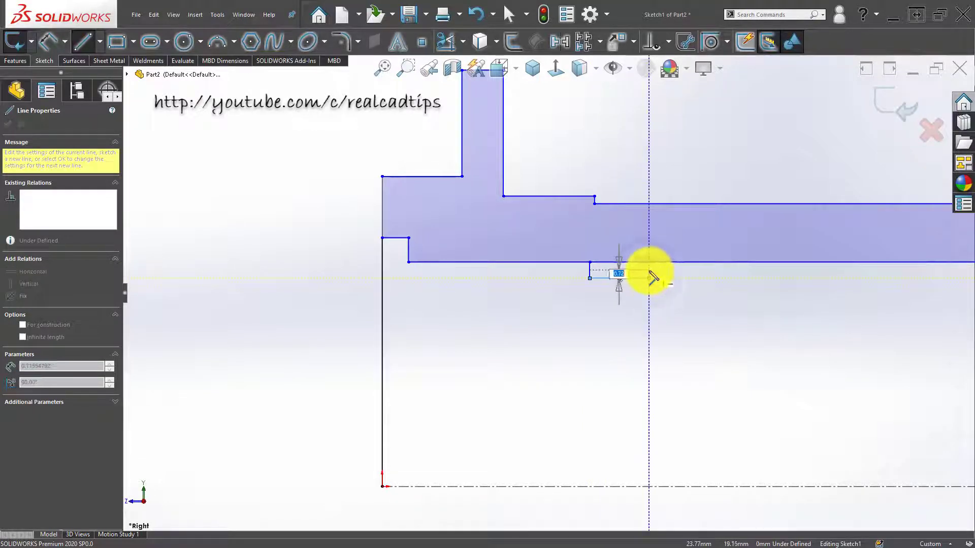
left_click(649, 270)
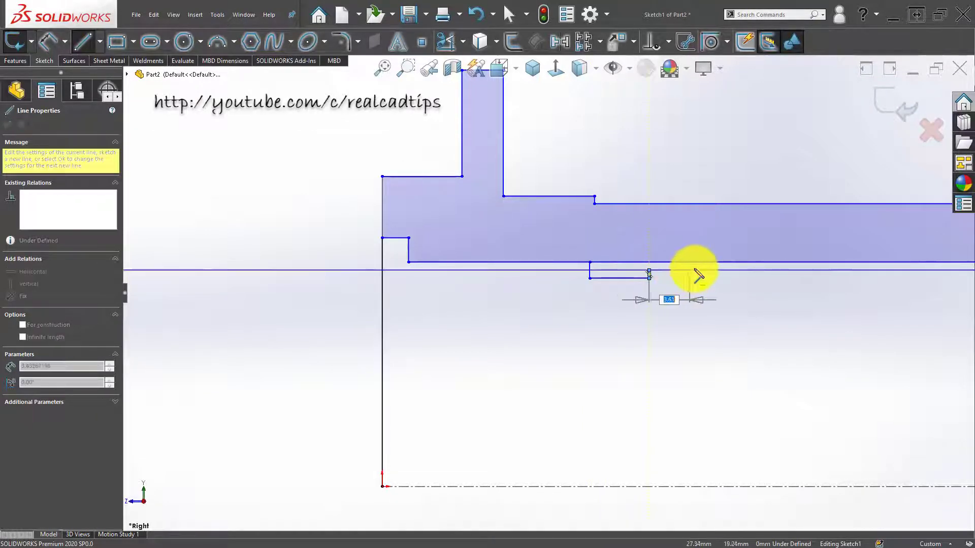
scroll(711, 274, "down", 2)
left_click(684, 273)
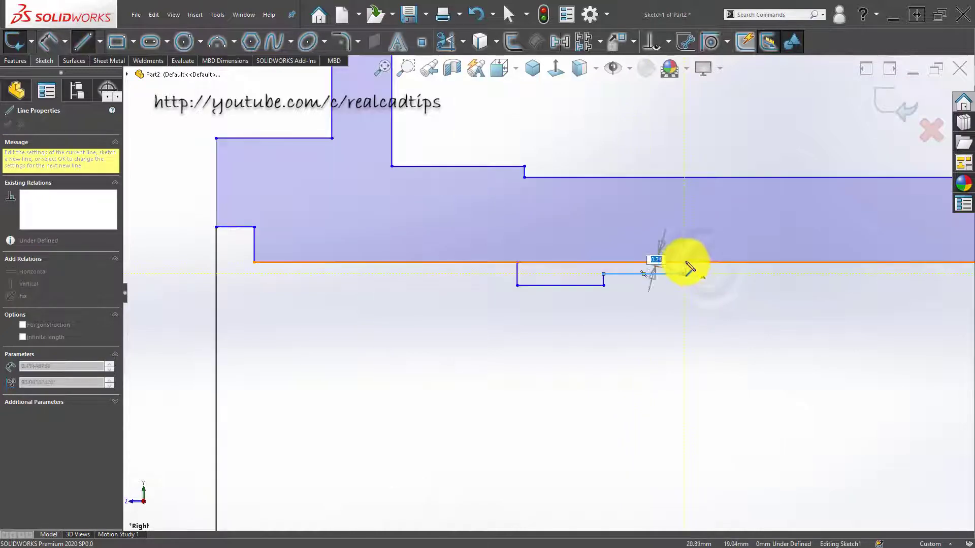
left_click(684, 262)
key("Escape")
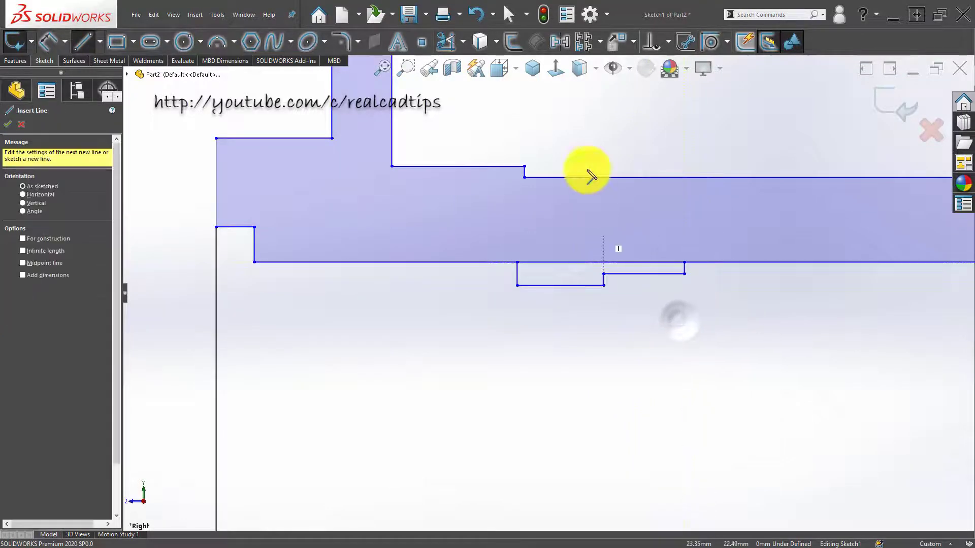
Step: Trim the lower edge segment spanning the stepped protrusion so it merges with the profile
left_click(445, 39)
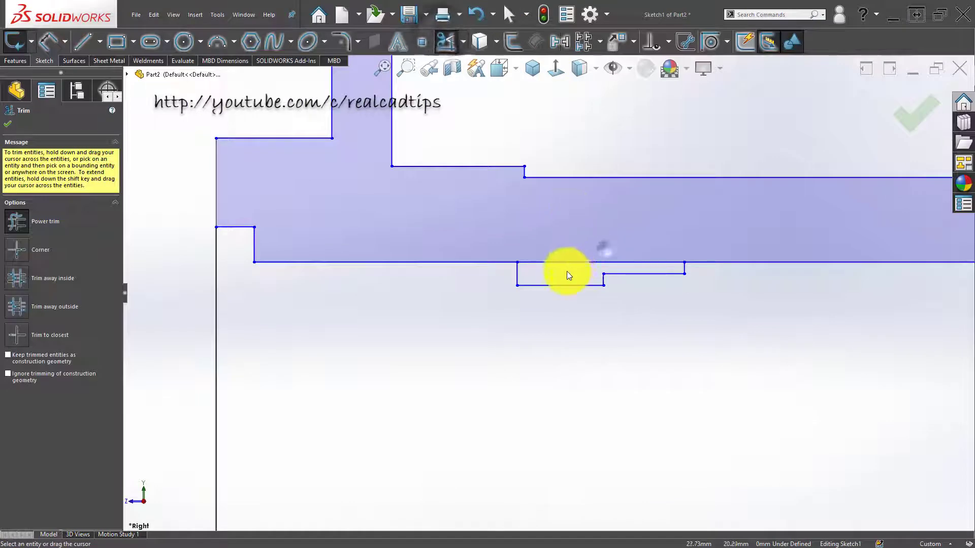
scroll(584, 273, "up", 3)
scroll(768, 299, "down", 2)
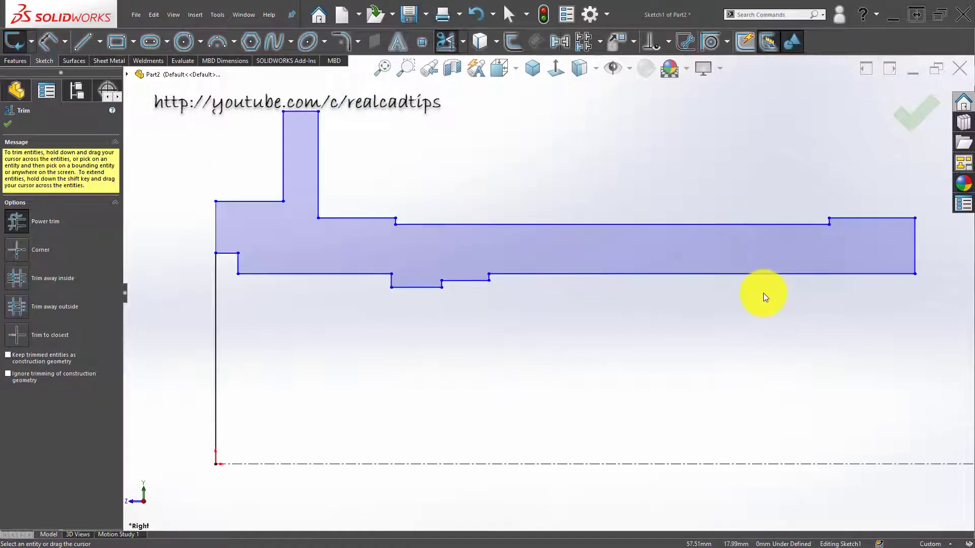
key("Escape")
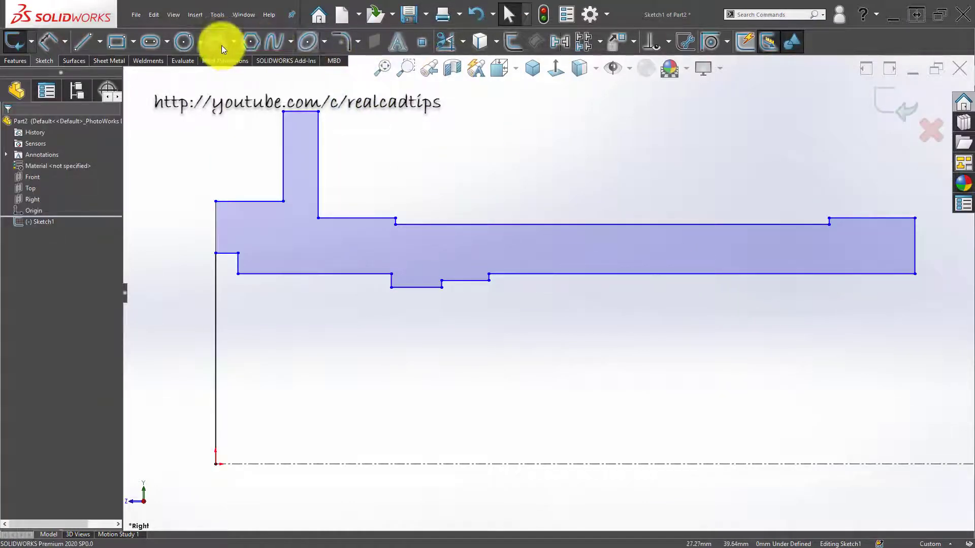
Step: Draw a shallow rectangular protrusion outline about 0.7 mm deep below the profile's lower edge, near the end opposite the flange
left_click(88, 44)
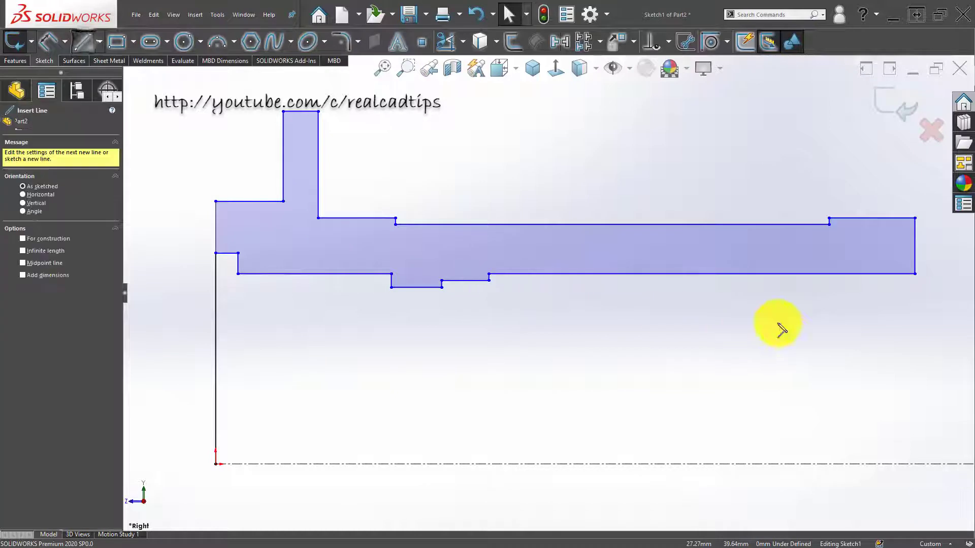
left_click(793, 276)
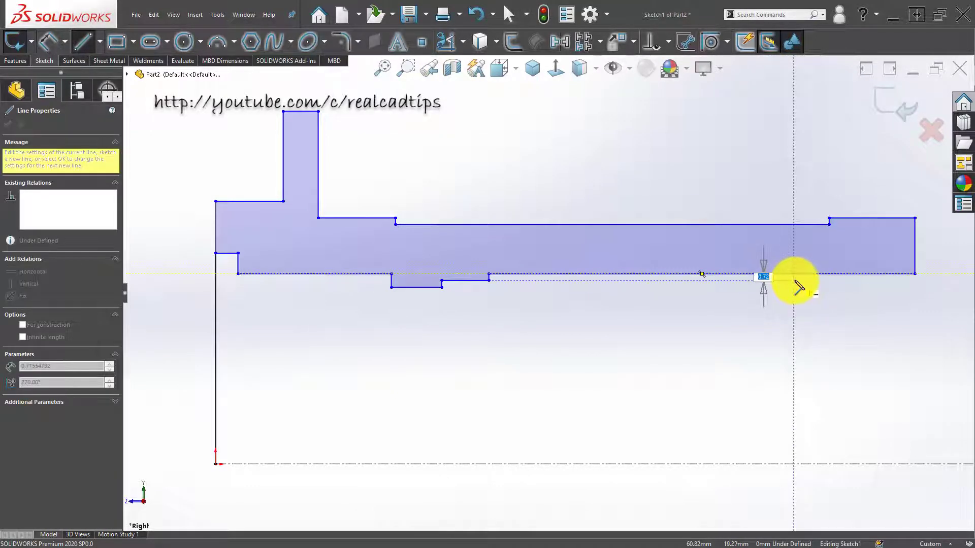
left_click(795, 281)
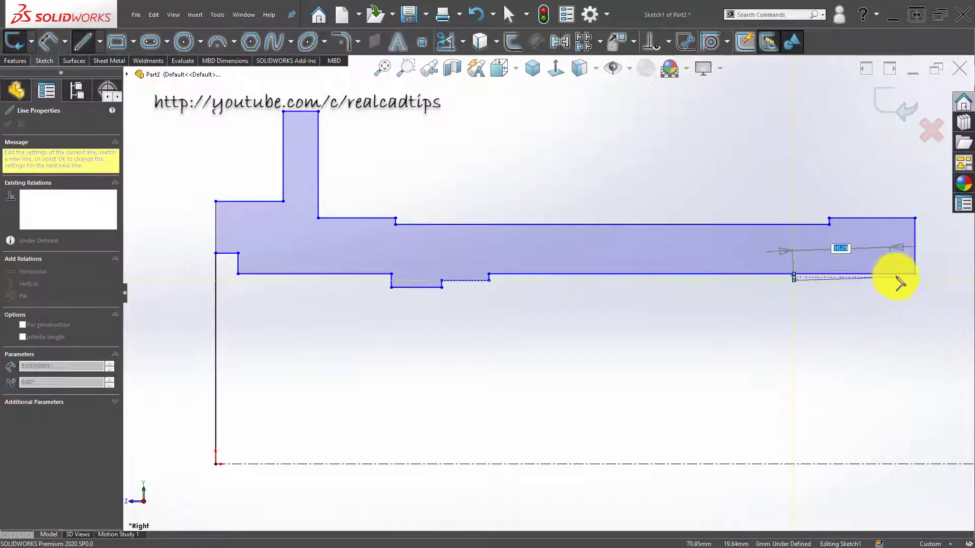
left_click(903, 280)
left_click(903, 274)
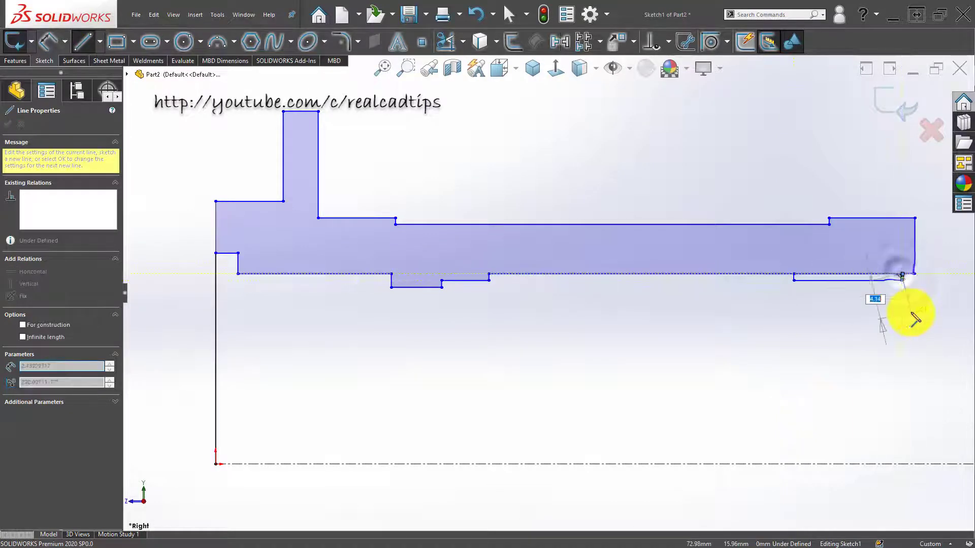
key("Escape")
Step: Trim the lower edge segment spanning the shallow end protrusion so it merges with the profile
left_click(446, 41)
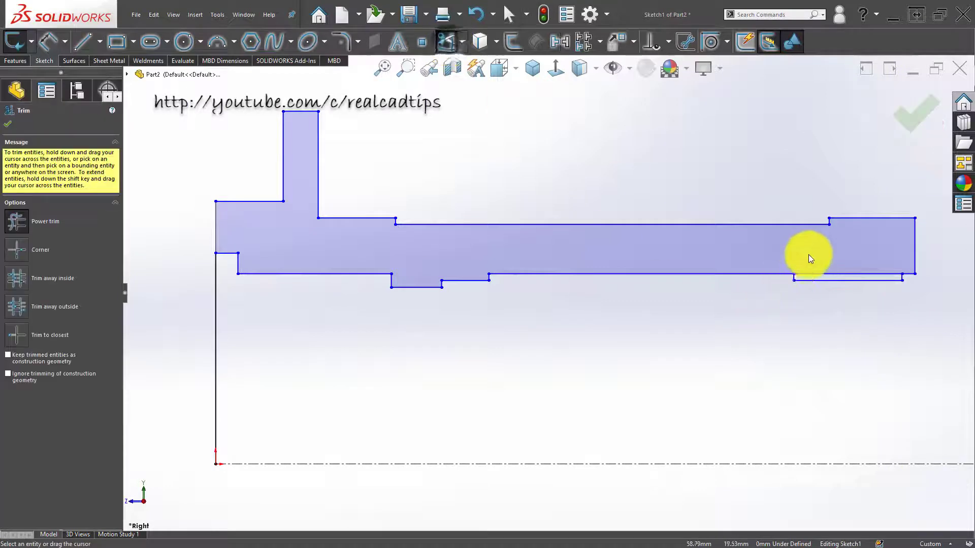
scroll(809, 255, "down", 3)
scroll(635, 335, "up", 5)
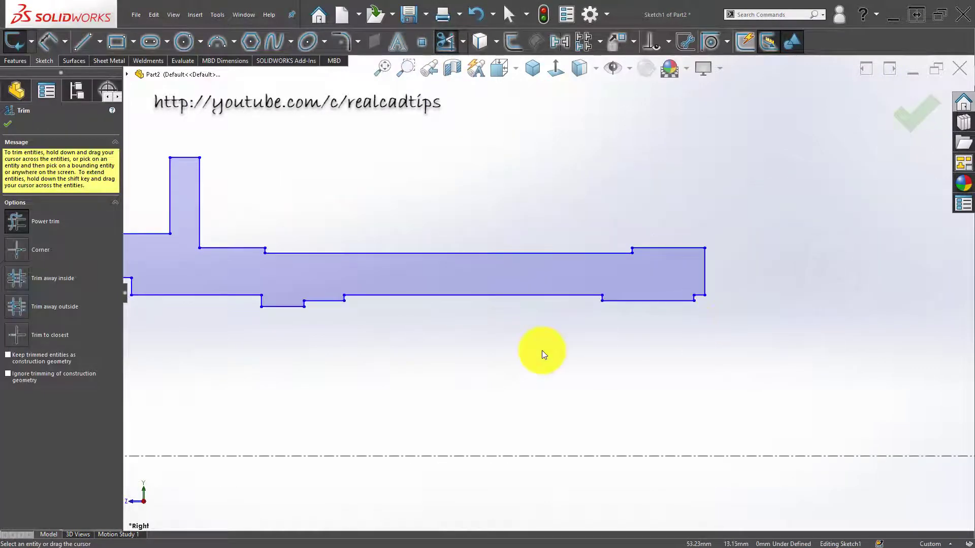
key("Escape")
right_click_drag(218, 321, 279, 344)
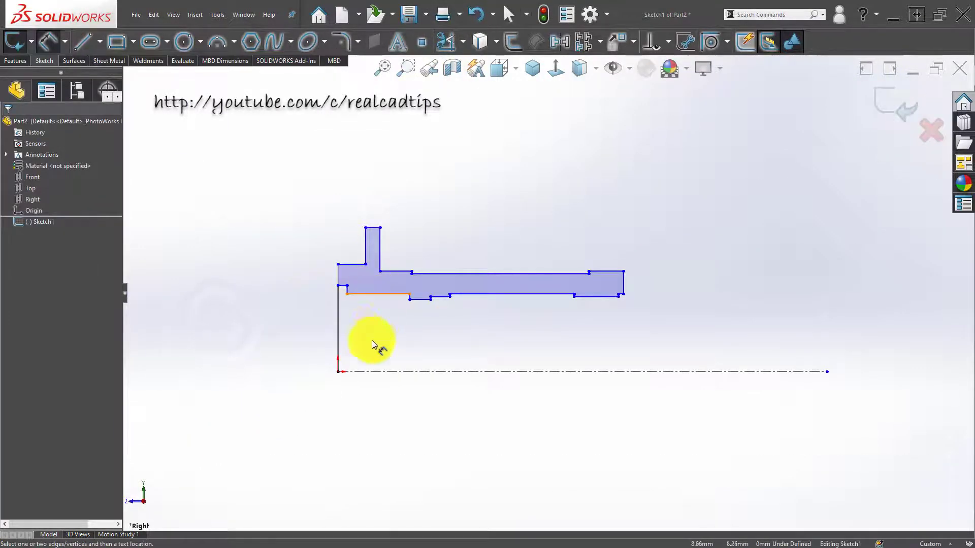
scroll(374, 335, "down", 3)
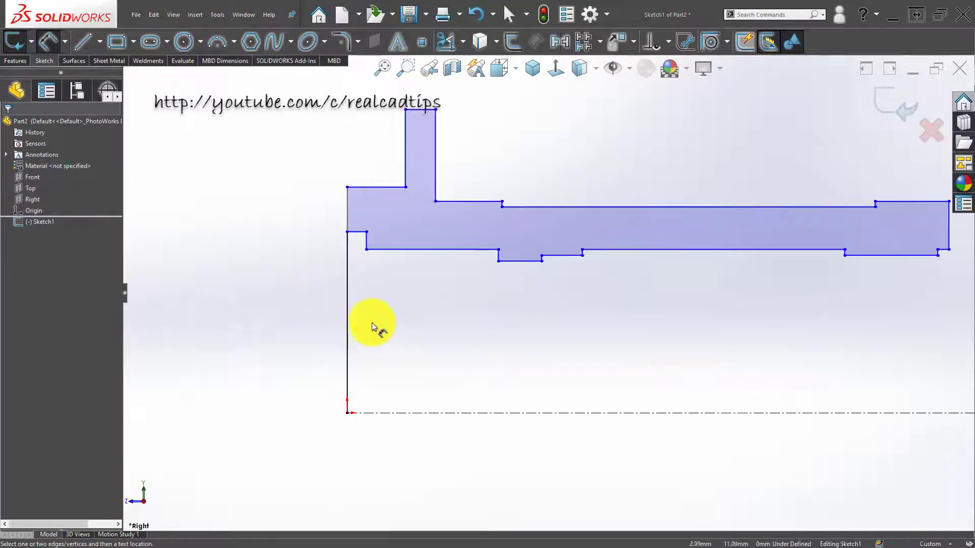
left_click(358, 232)
left_click(403, 413)
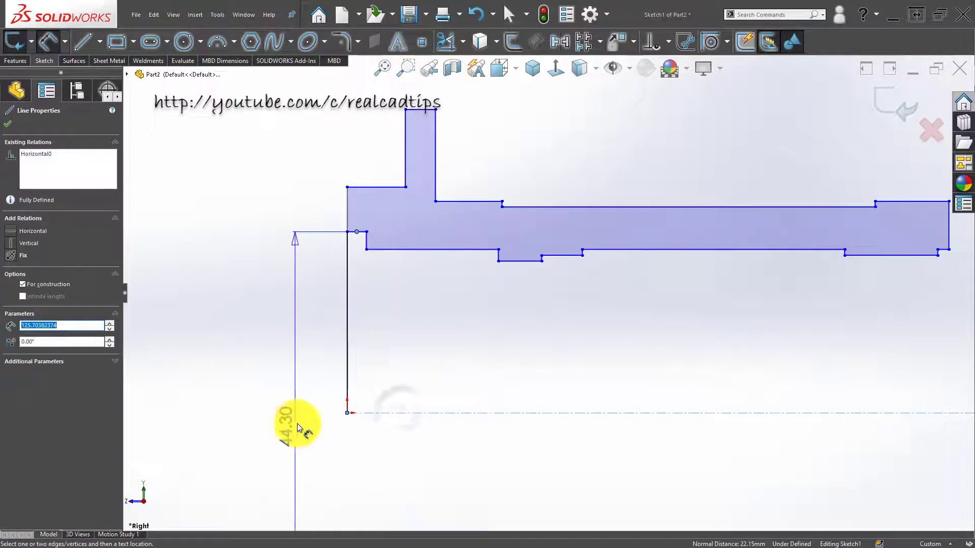
key("Escape")
Step: Dimension the horizontal edge of the flange-end notch as a 272 mm diameter about the centerline
left_click(355, 231)
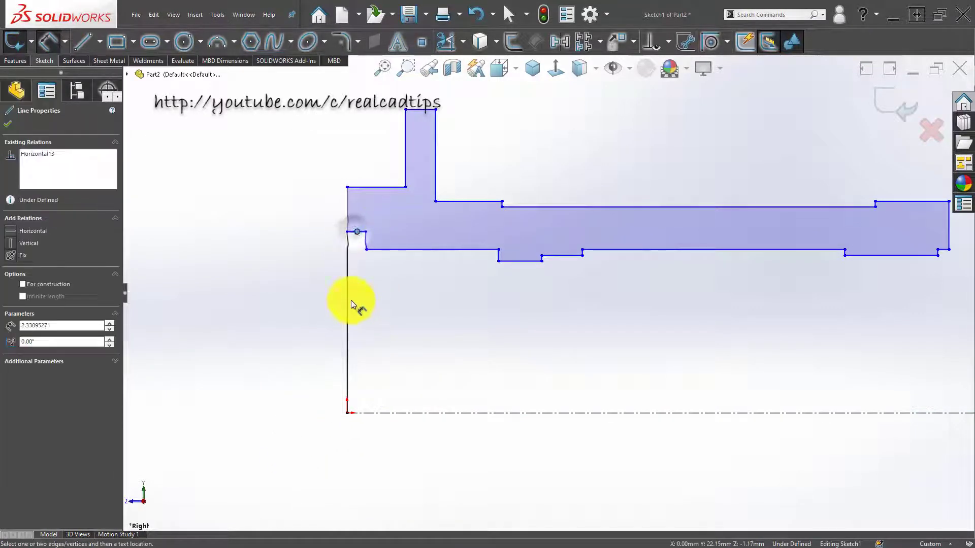
scroll(325, 254, "down", 2)
left_click(382, 231)
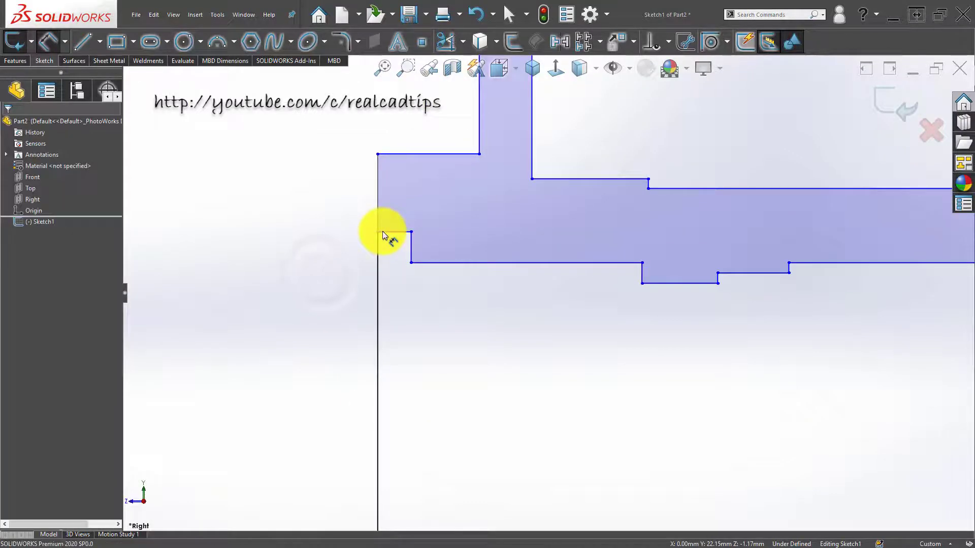
scroll(464, 475, "up", 3)
left_click(519, 418)
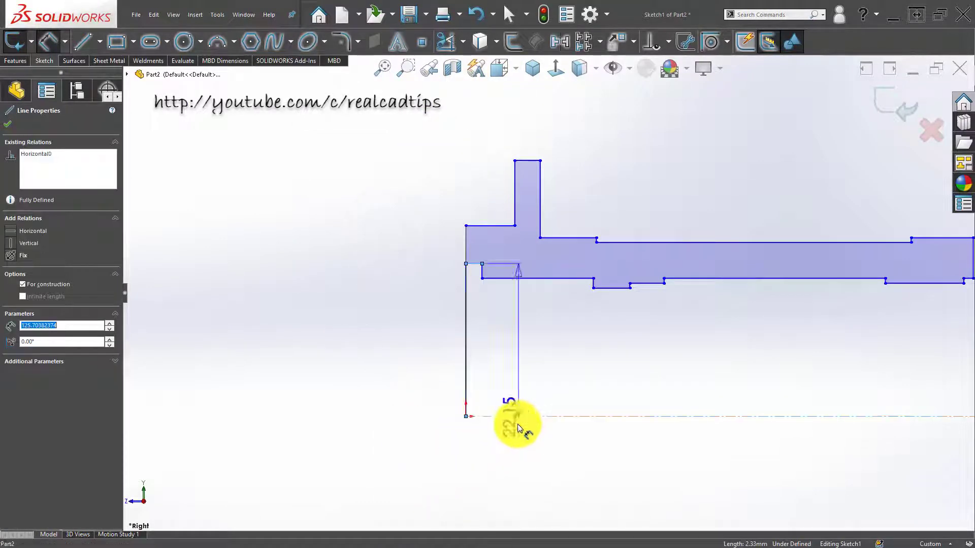
left_click(401, 456)
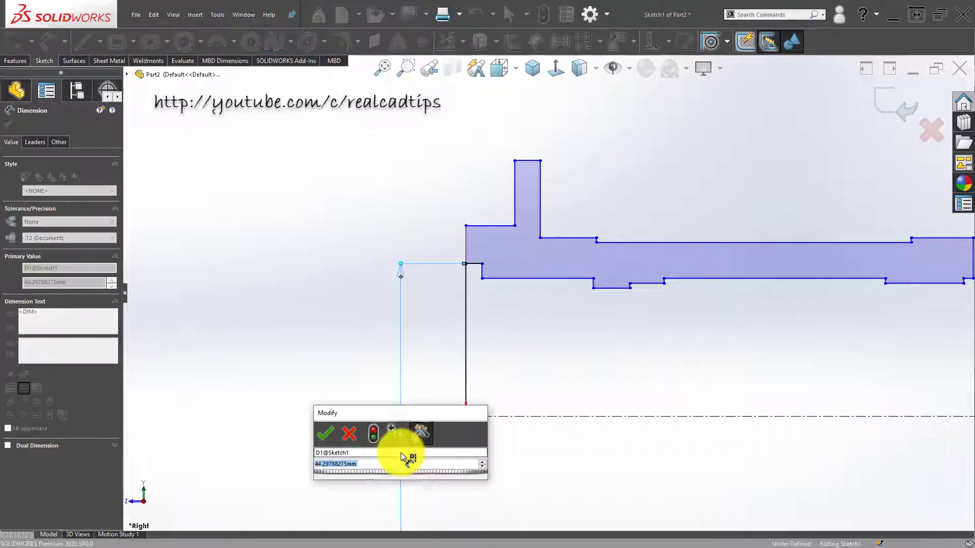
type("272")
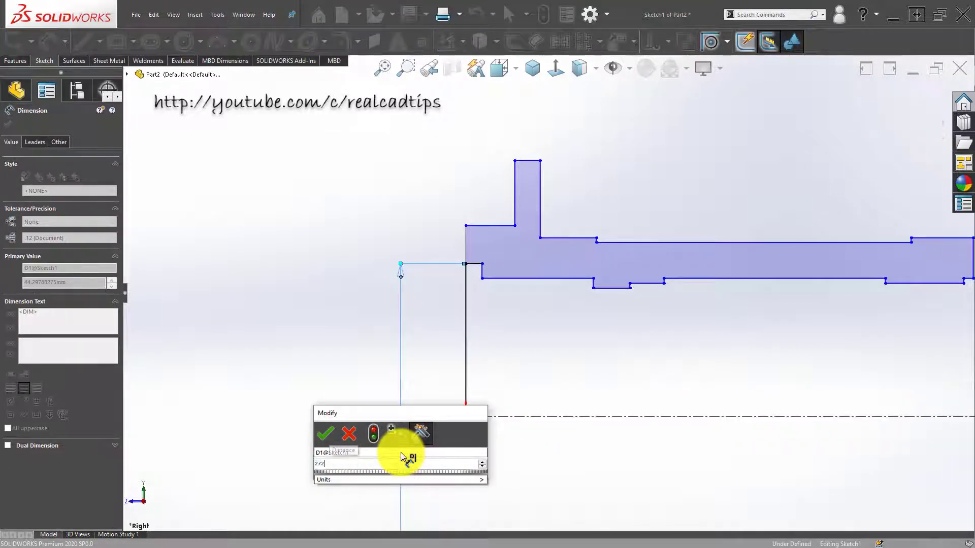
key("Return")
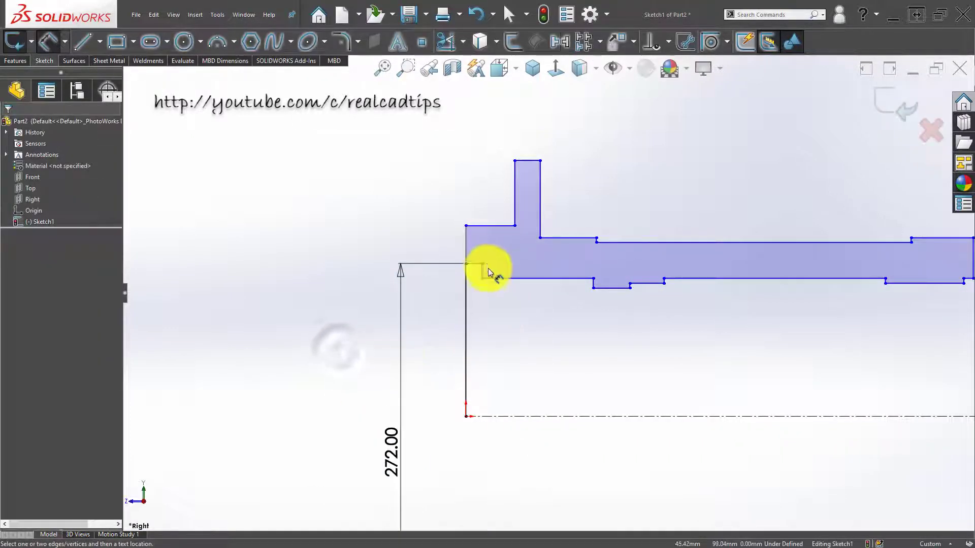
Step: Dimension the profile's lower edge between the notch and the stepped protrusion as a 260 mm diameter about the centerline
scroll(488, 264, "down", 2)
scroll(467, 310, "up", 1)
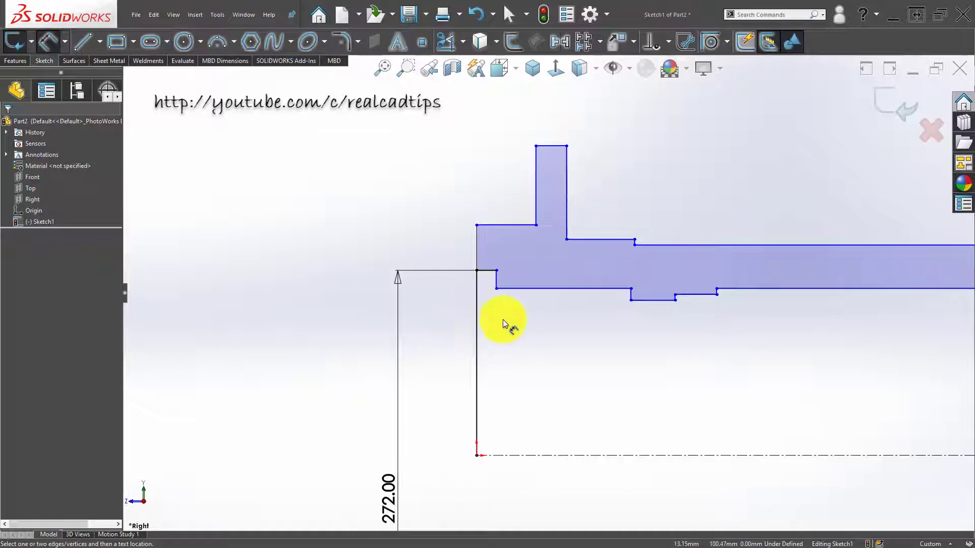
left_click(598, 289)
left_click(572, 455)
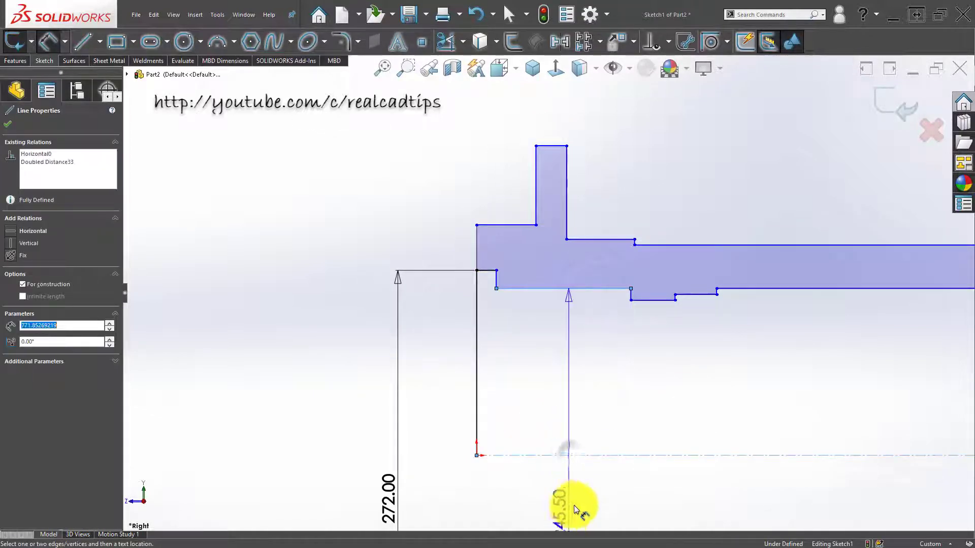
left_click(584, 484)
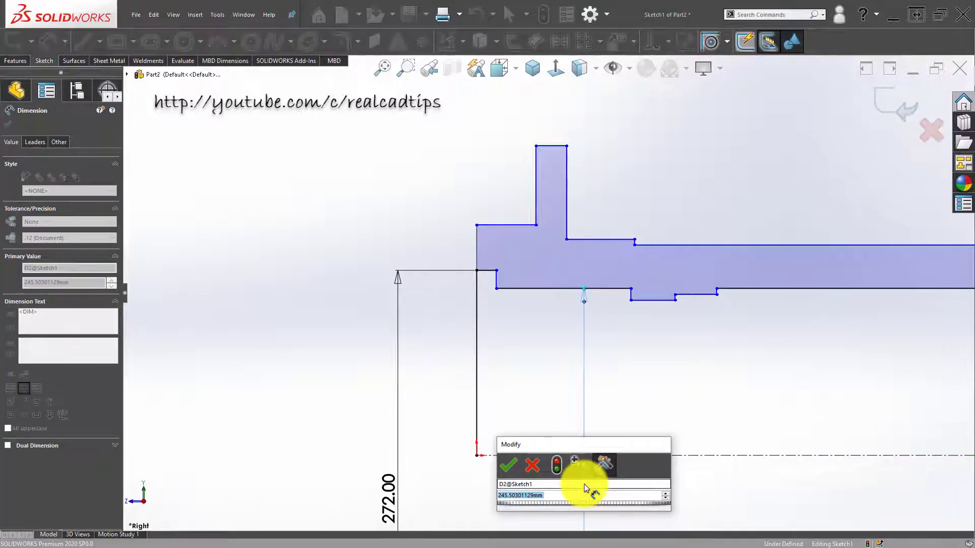
type("260")
key("Return")
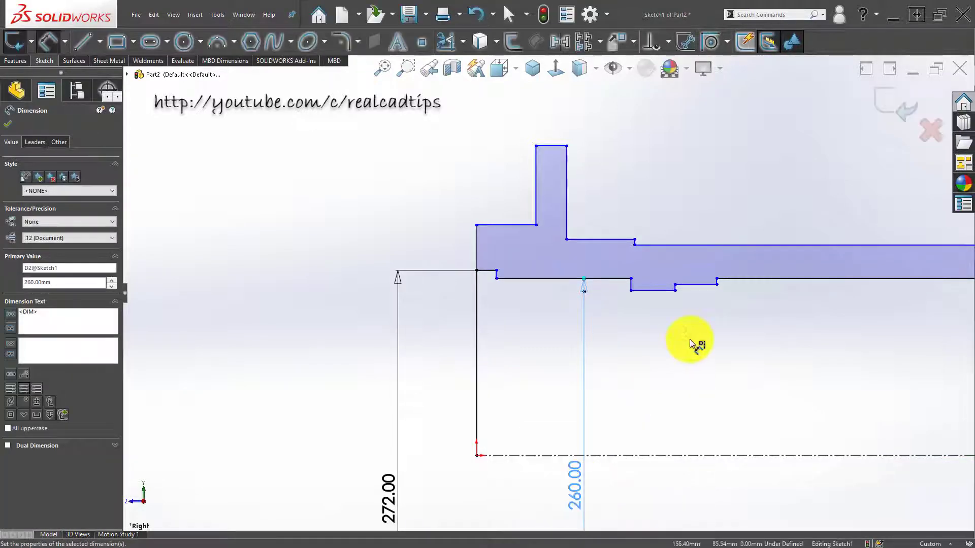
Step: Dimension the deeper ledge of the stepped protrusion as a 231 mm diameter about the centerline
left_click(690, 339)
left_click(654, 291)
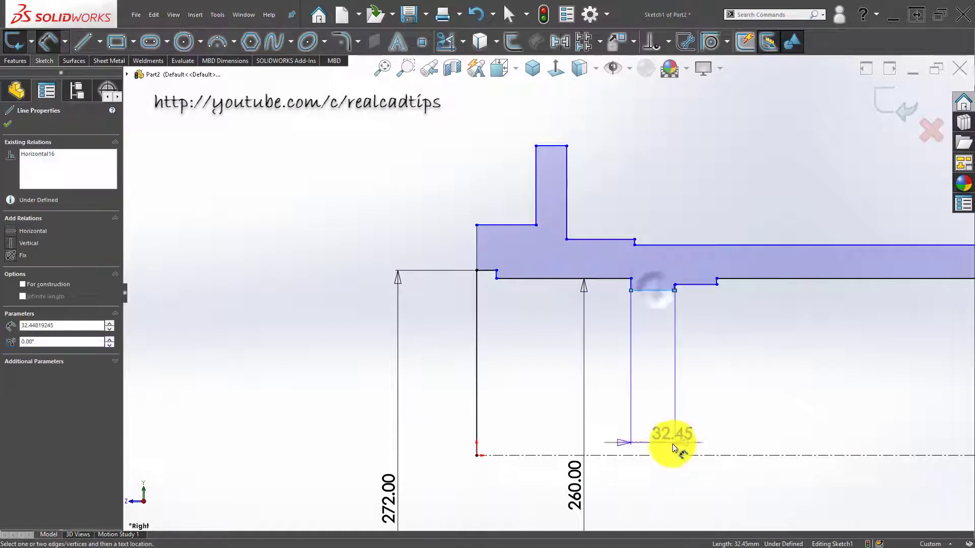
left_click(675, 455)
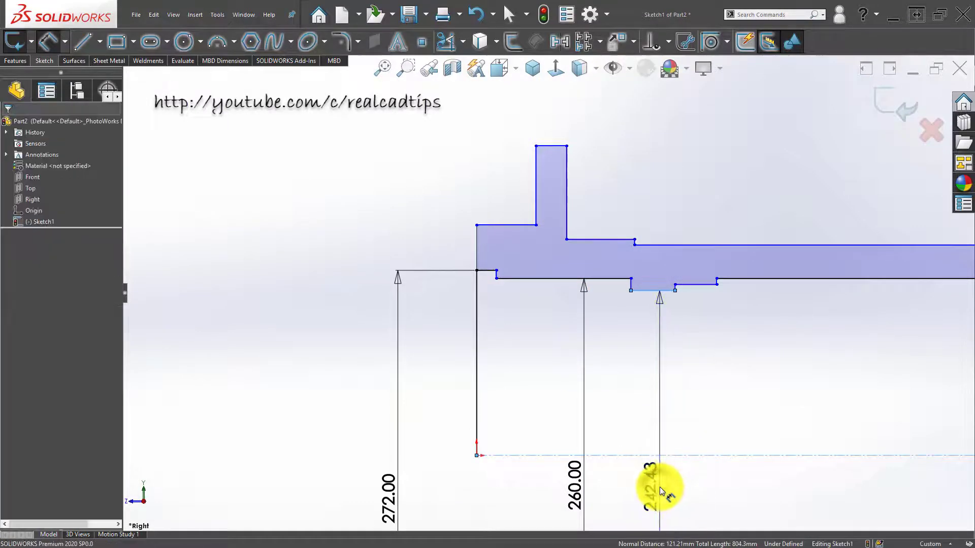
left_click(660, 491)
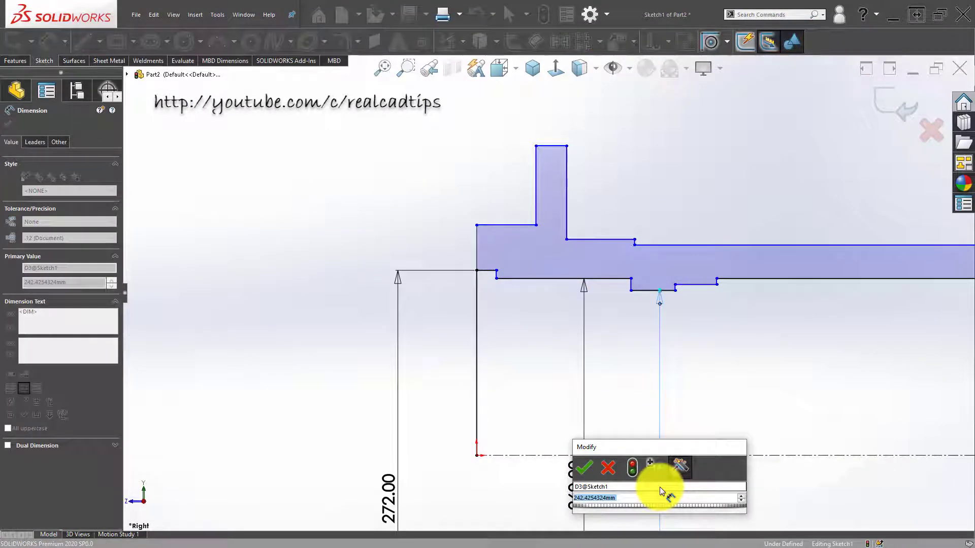
type("23")
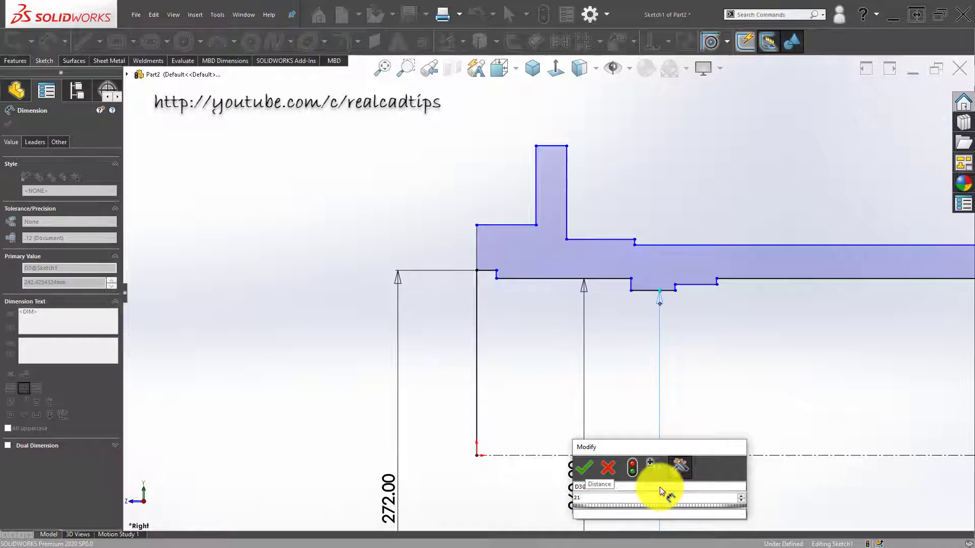
type("1")
key("Return")
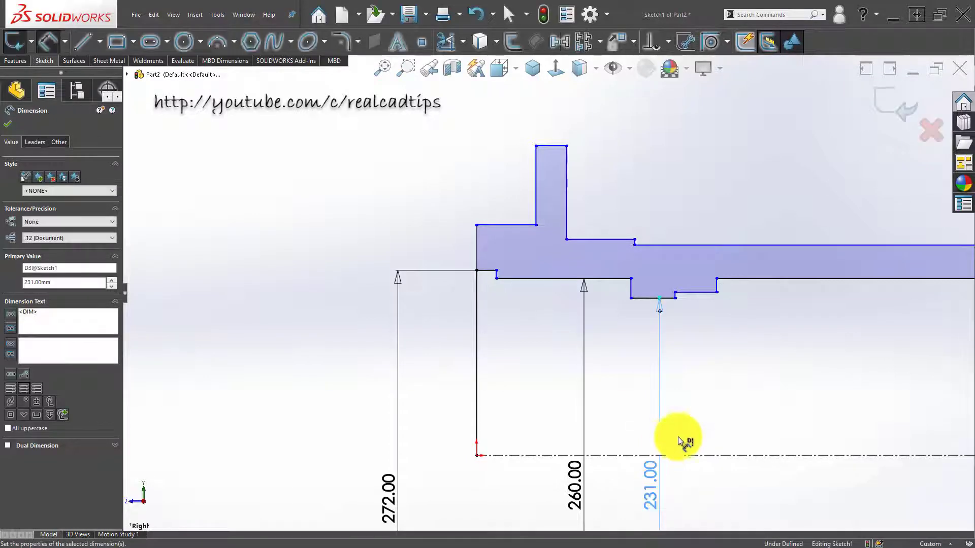
Step: Dimension the shallower ledge of the stepped protrusion as a 240 mm diameter about the centerline
scroll(731, 374, "up", 3)
scroll(737, 379, "down", 2)
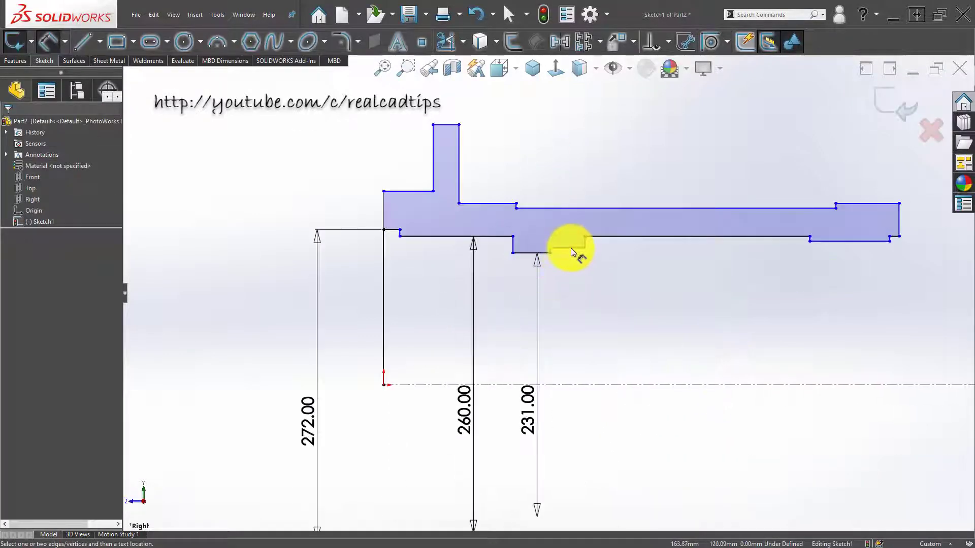
left_click(571, 248)
left_click(588, 386)
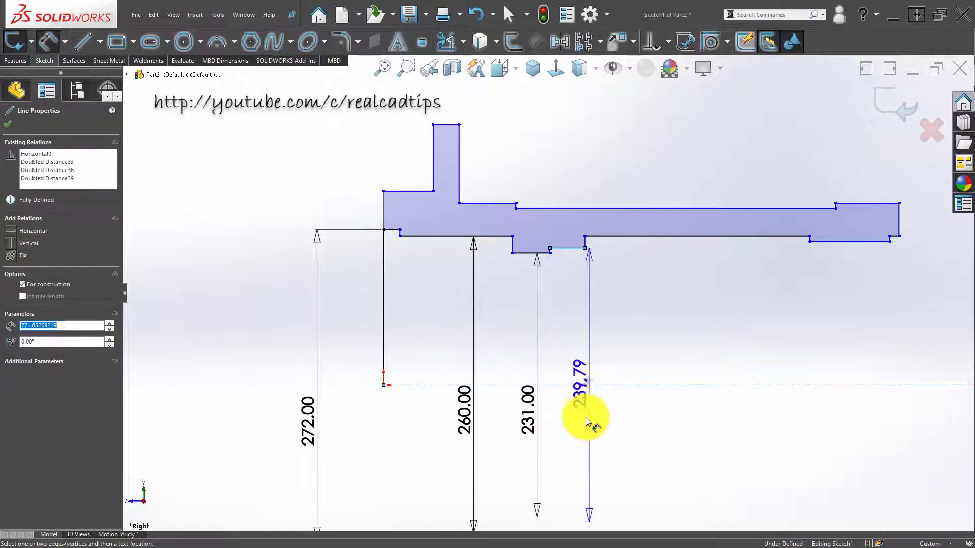
left_click(577, 453)
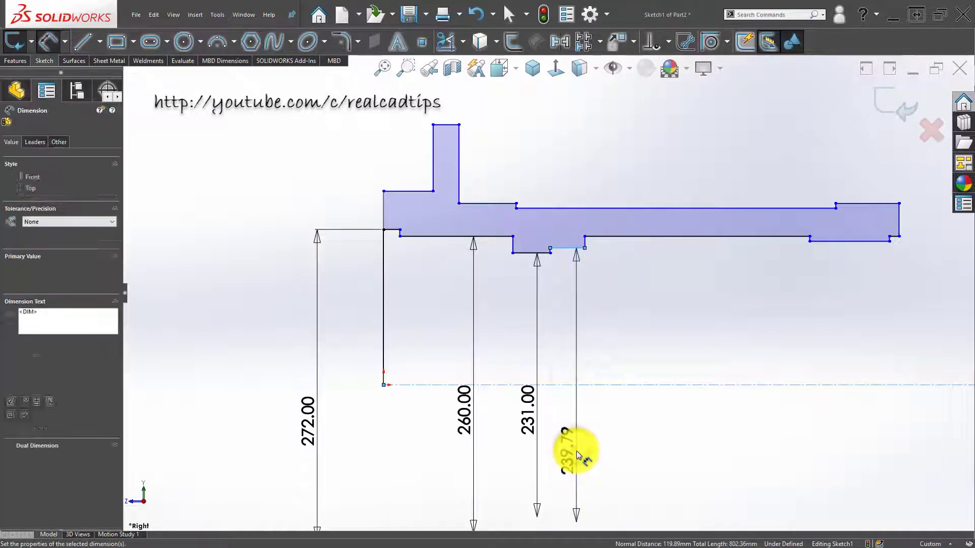
type("240")
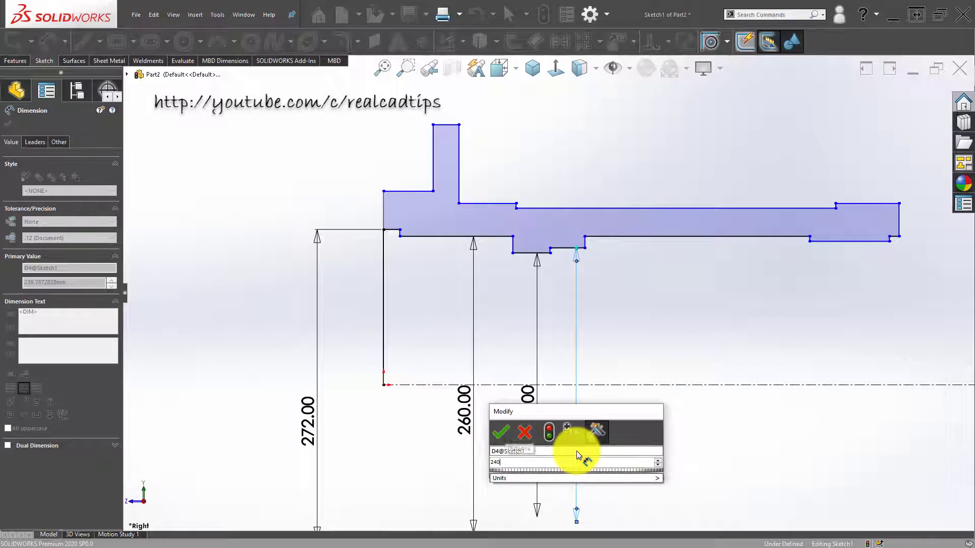
key("Return")
left_click(673, 325)
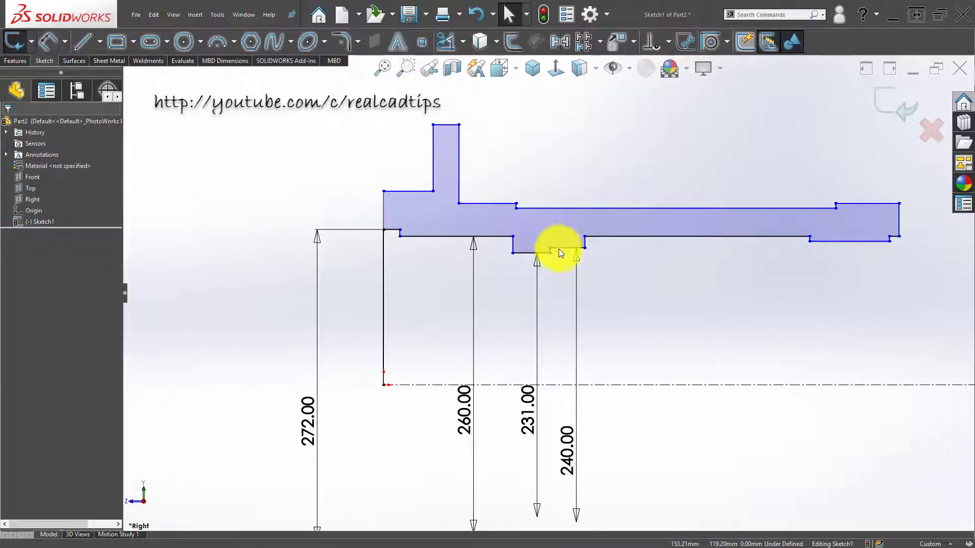
Step: Make the bottom line of the far-end protrusion collinear with the shallower ledge of the stepped protrusion
left_click(559, 248)
left_click(837, 241, "ctrl")
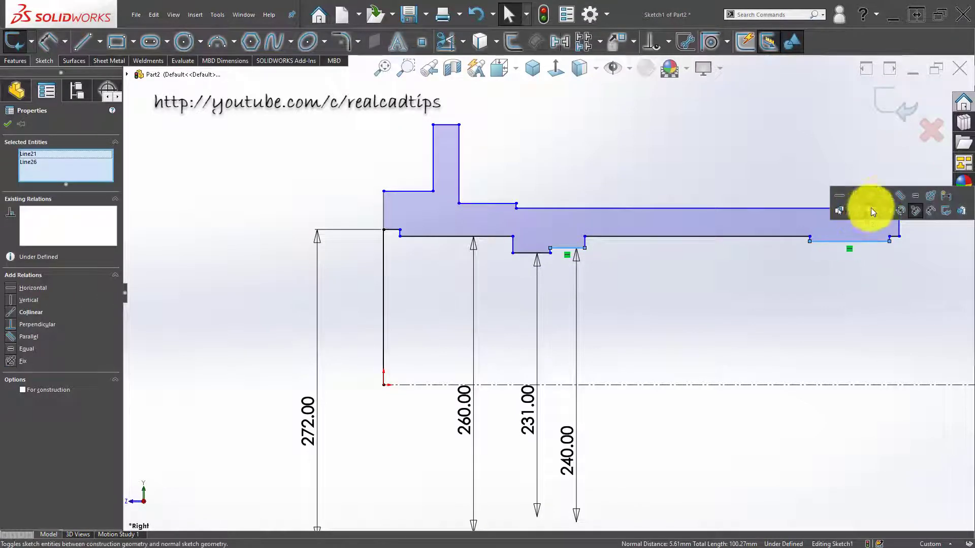
left_click(872, 195)
left_click(797, 321)
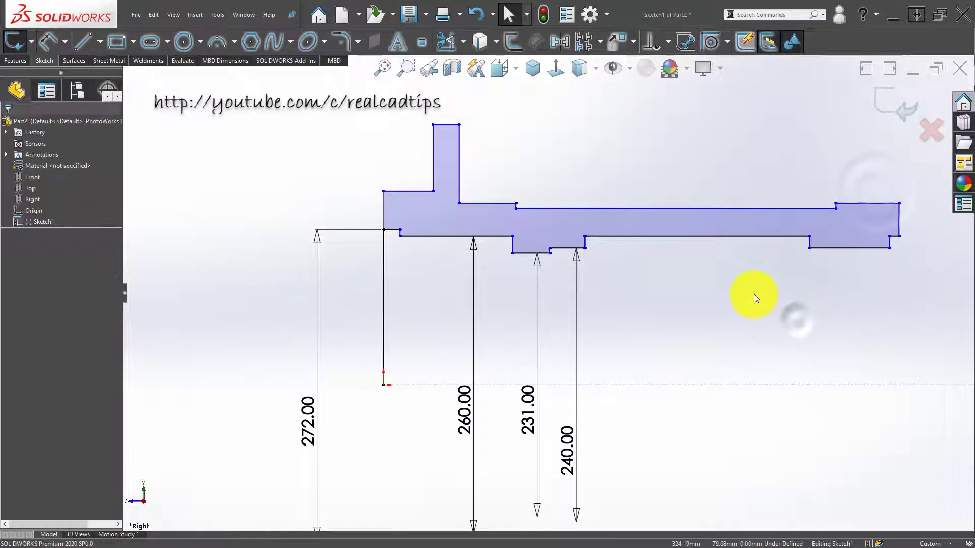
scroll(758, 298, "up", 2)
key("d")
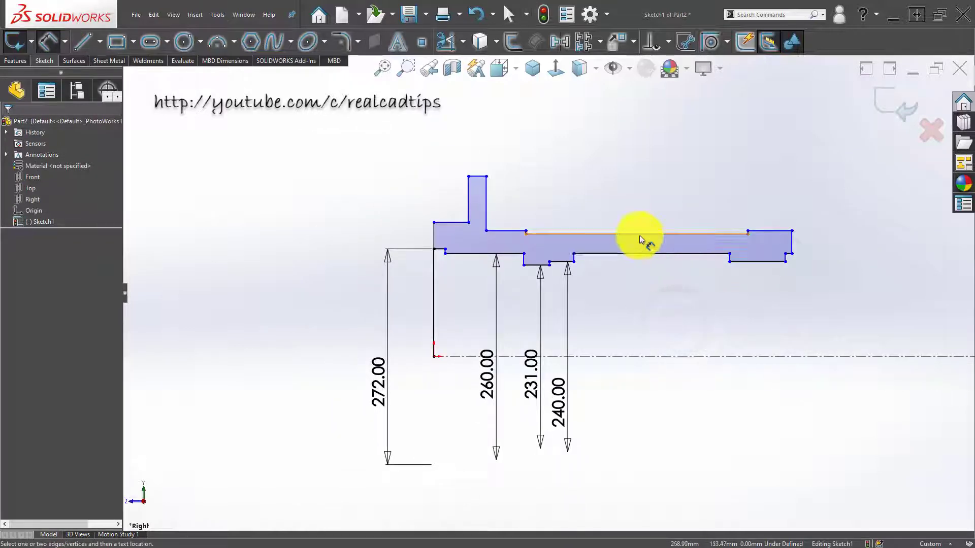
scroll(733, 269, "down", 2)
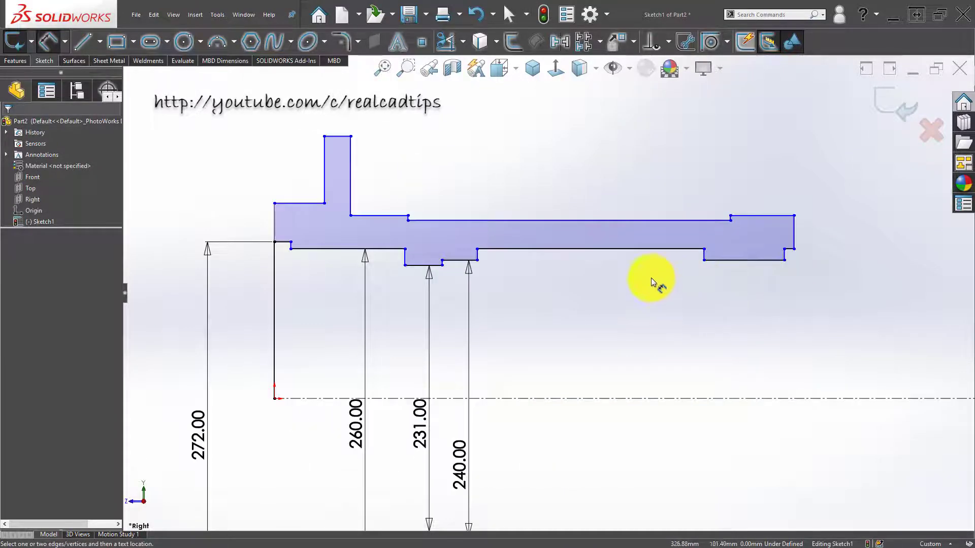
scroll(516, 258, "down", 1)
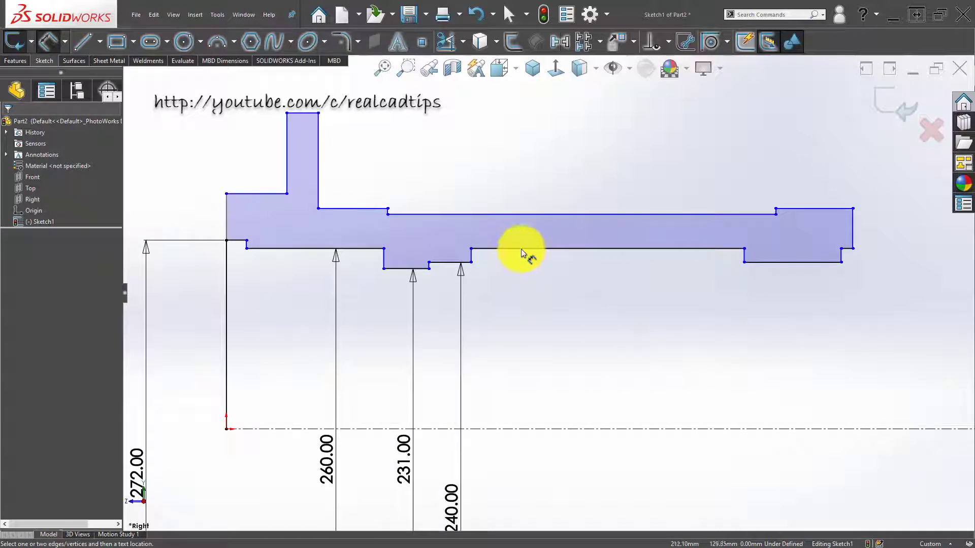
left_click(518, 250)
left_click(521, 278)
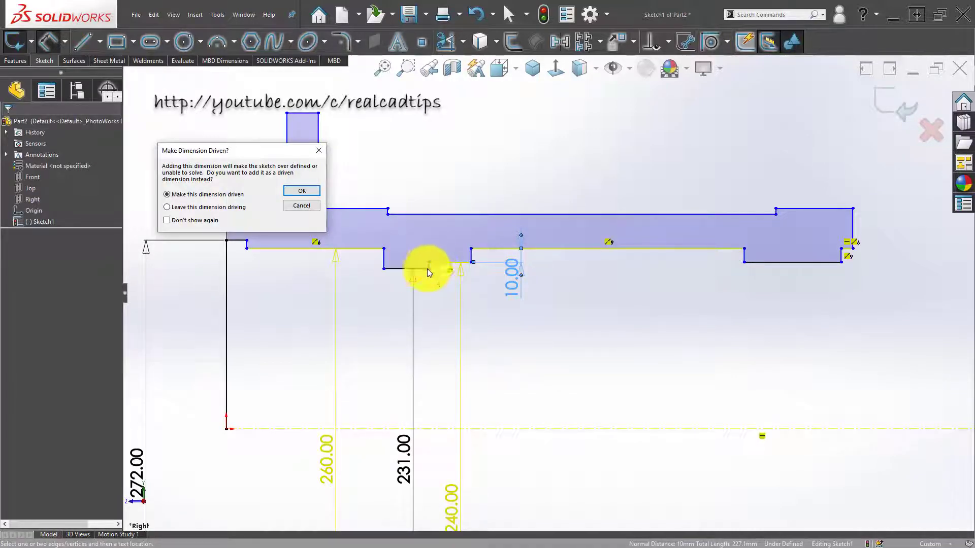
key("Escape")
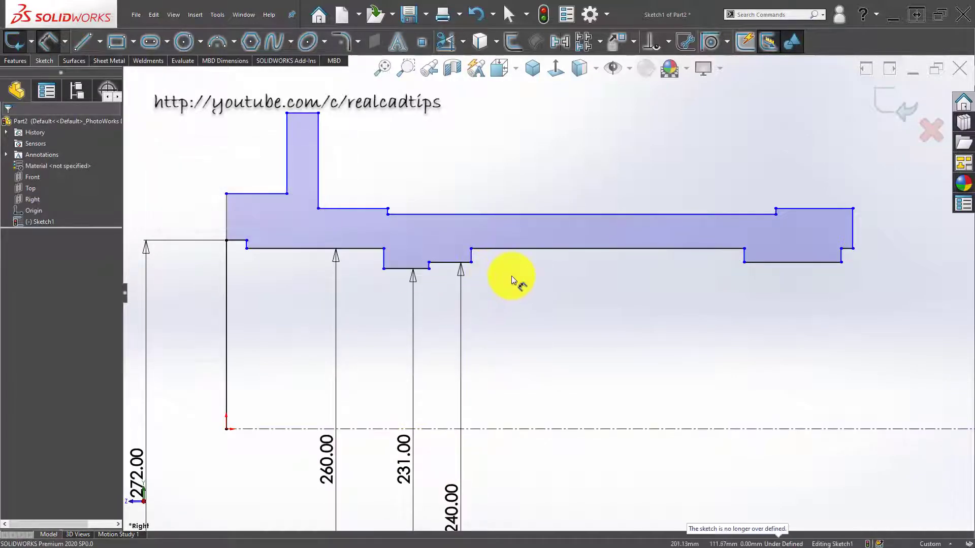
left_click(528, 249)
key("Escape")
key("Escape")
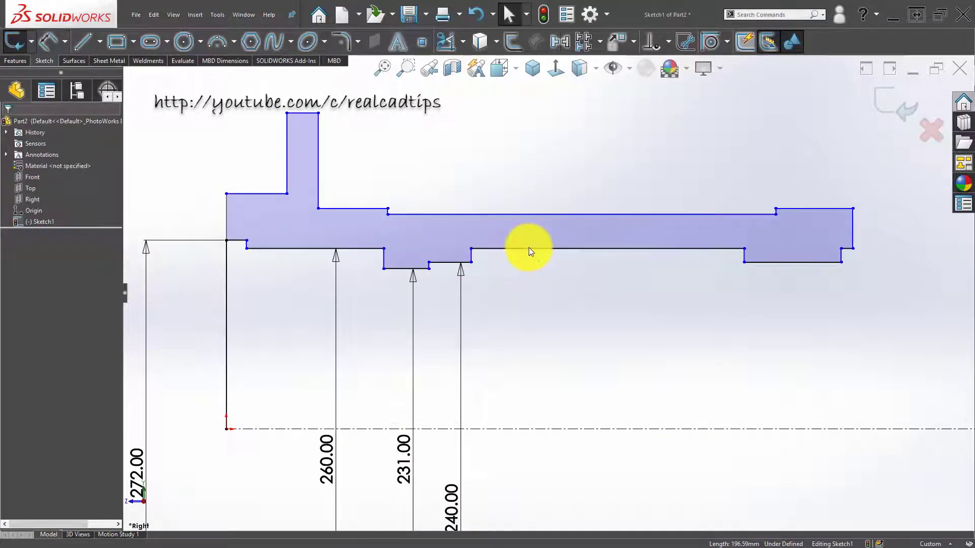
Step: Add a driven dimension for the step height between the shallower ledge and the long lower edge
left_click(530, 249)
left_click(567, 307)
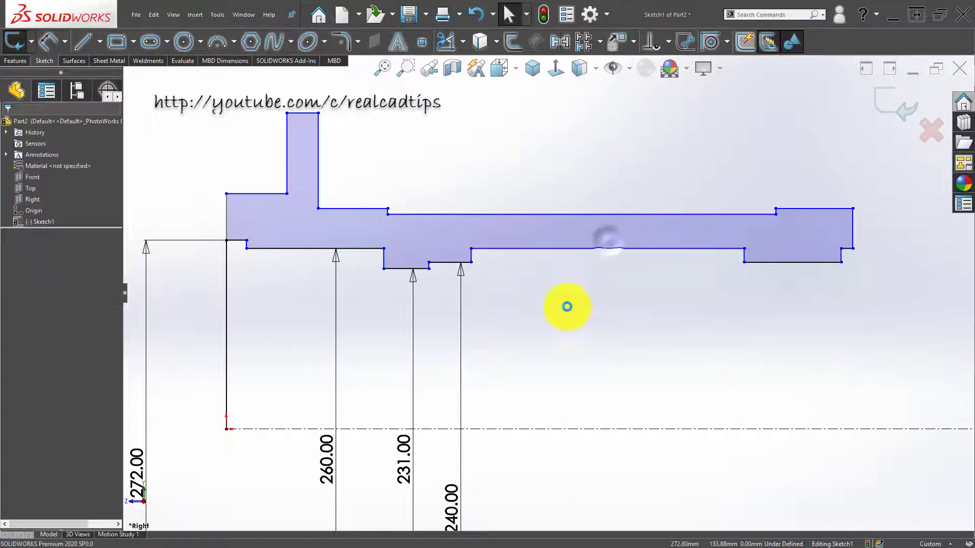
key("d")
scroll(496, 257, "down", 4)
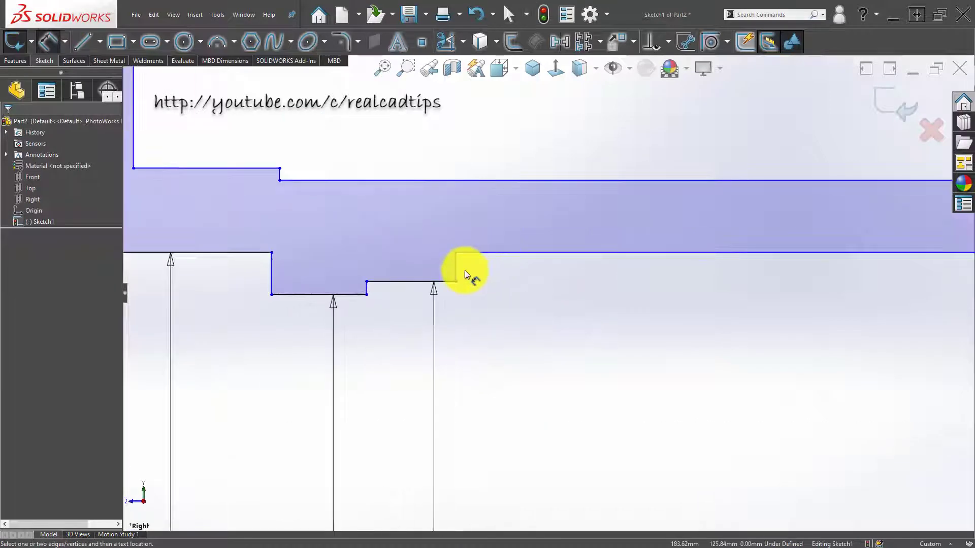
left_click(409, 282)
left_click(511, 251)
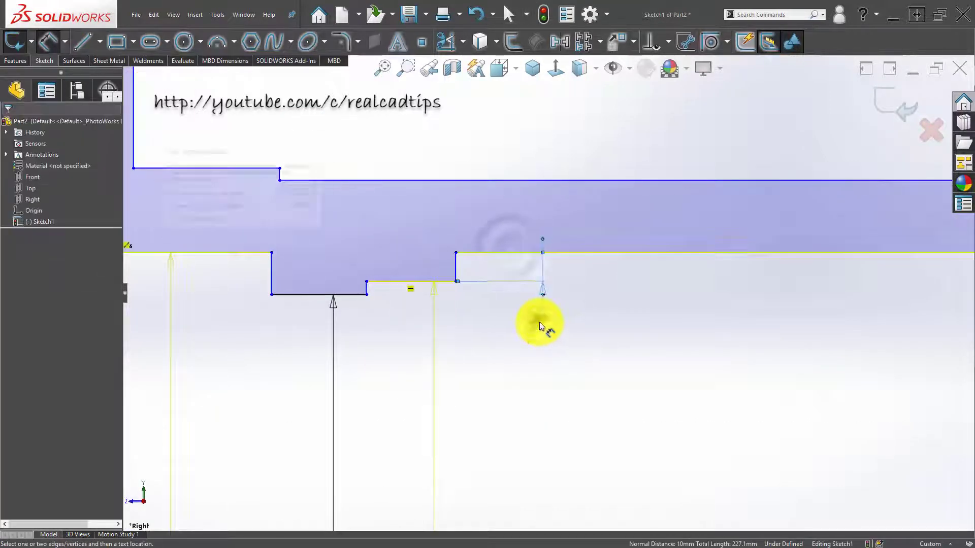
left_click(539, 322)
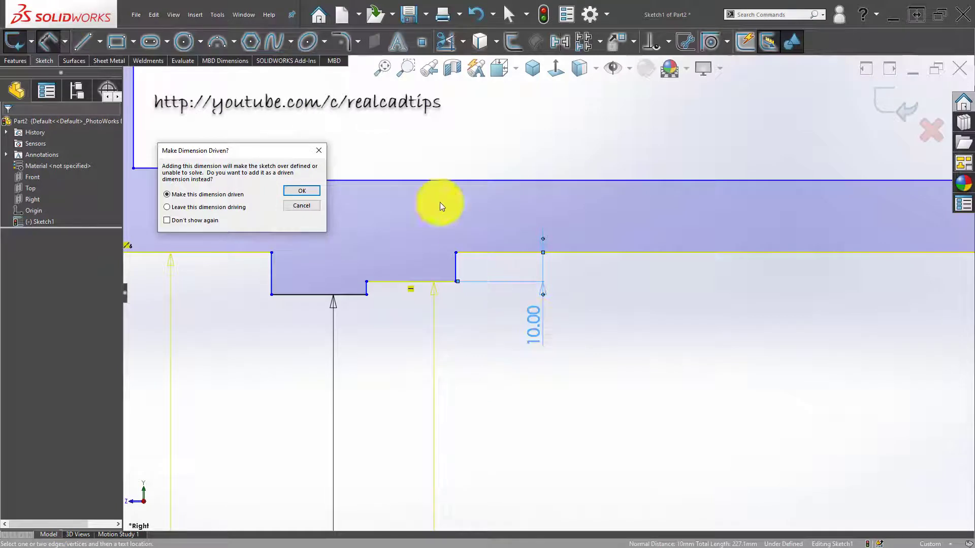
left_click(300, 191)
left_click(576, 334)
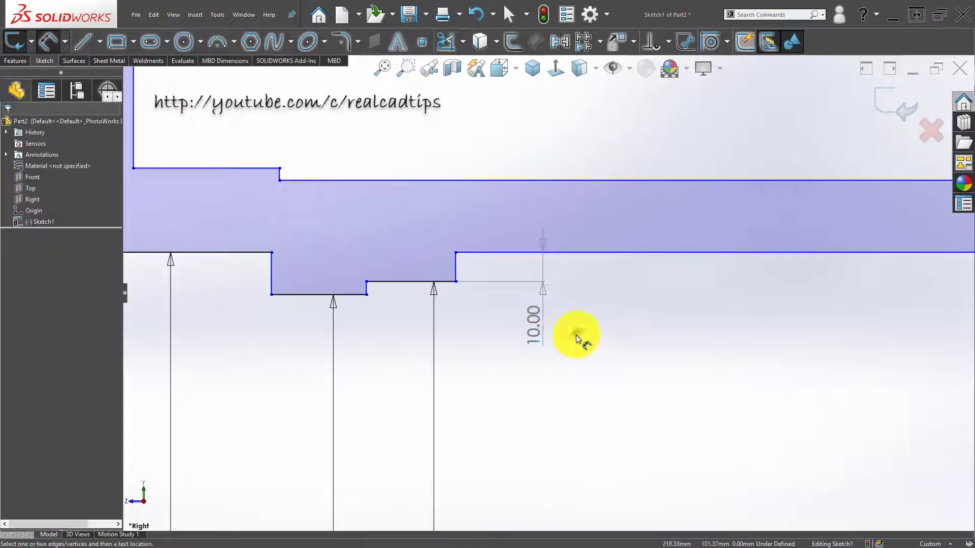
left_click_drag(535, 323, 534, 306)
scroll(554, 297, "up", 3)
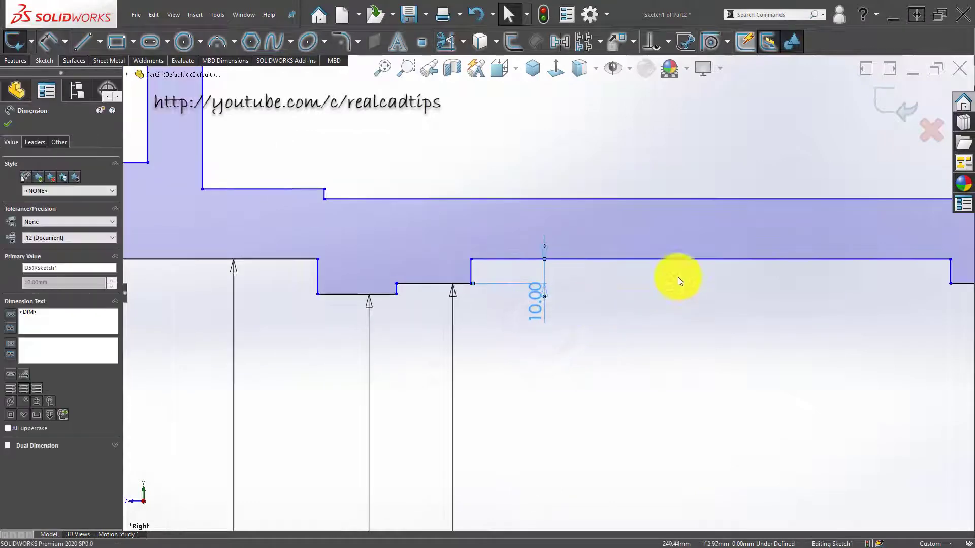
Step: Delete the driven step-height dimension and free the long lower edge from its collinear relation
left_click(678, 276)
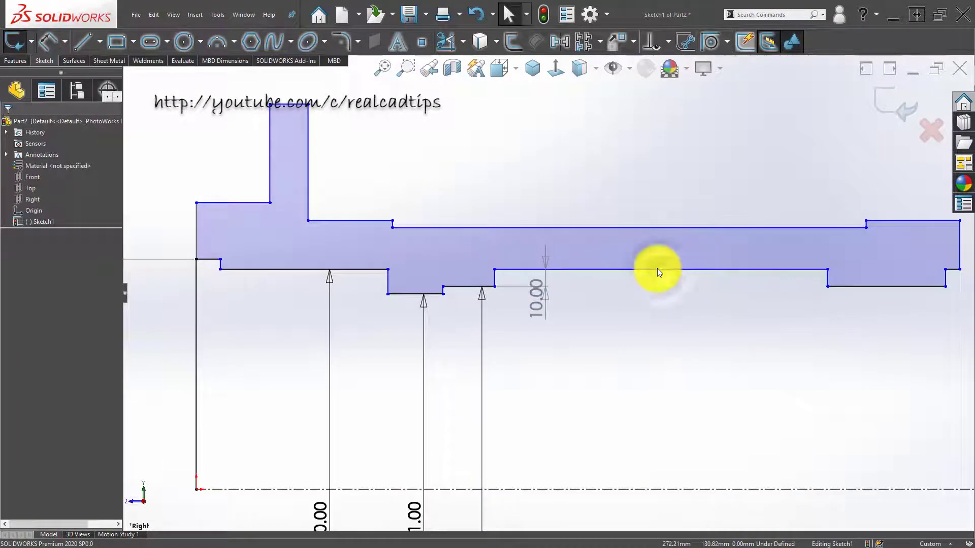
left_click(658, 269)
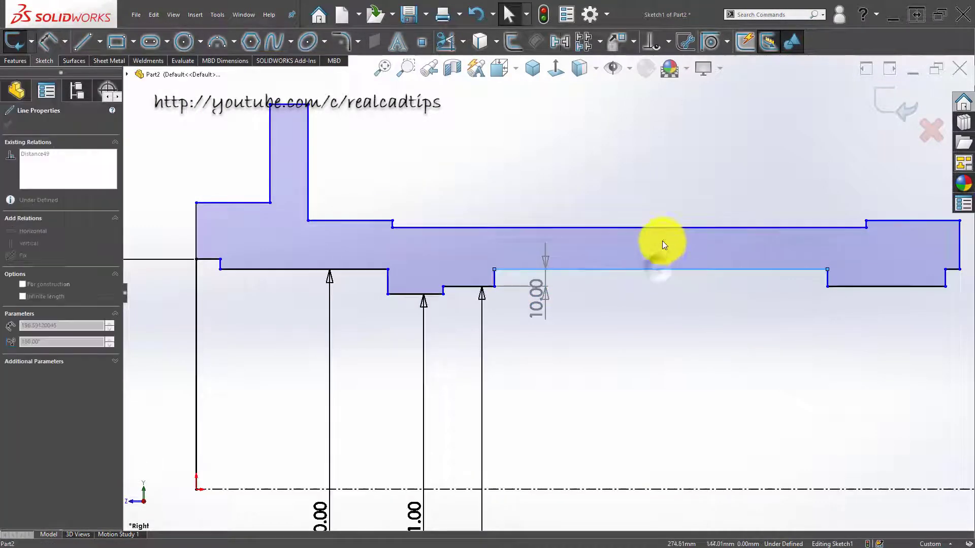
left_click(537, 307)
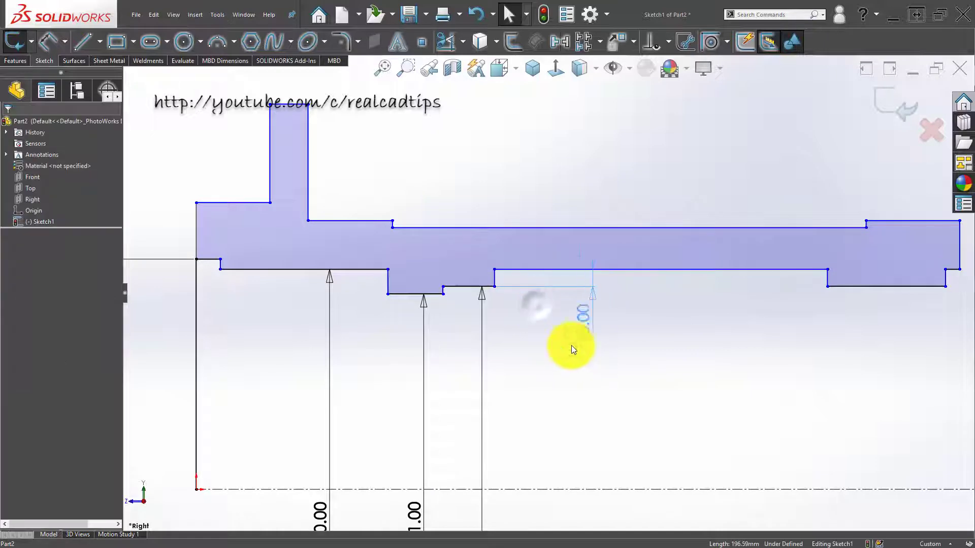
left_click(660, 271)
left_click(820, 262)
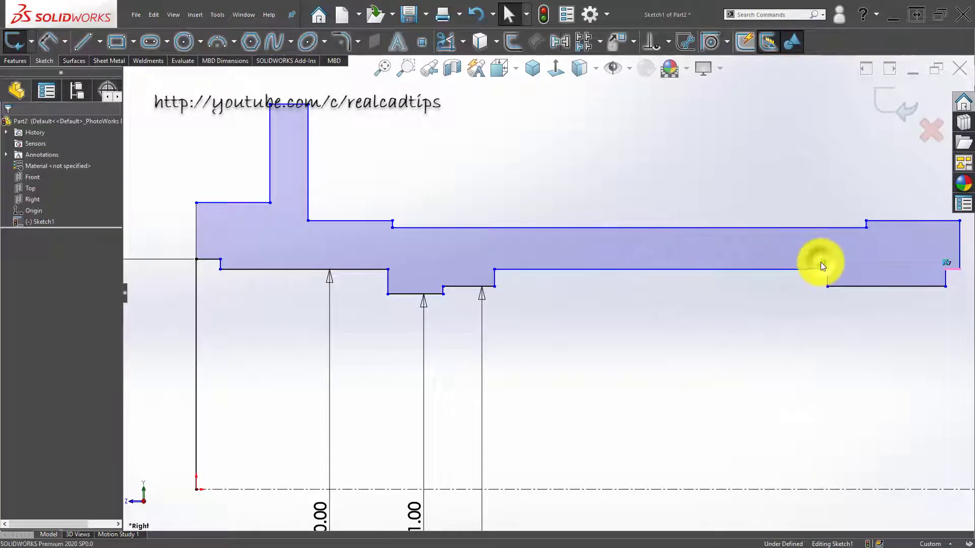
mouse_move(821, 263)
left_mouse_down()
mouse_move(744, 285)
mouse_move(745, 254)
mouse_move(743, 269)
left_mouse_up()
left_click(672, 353)
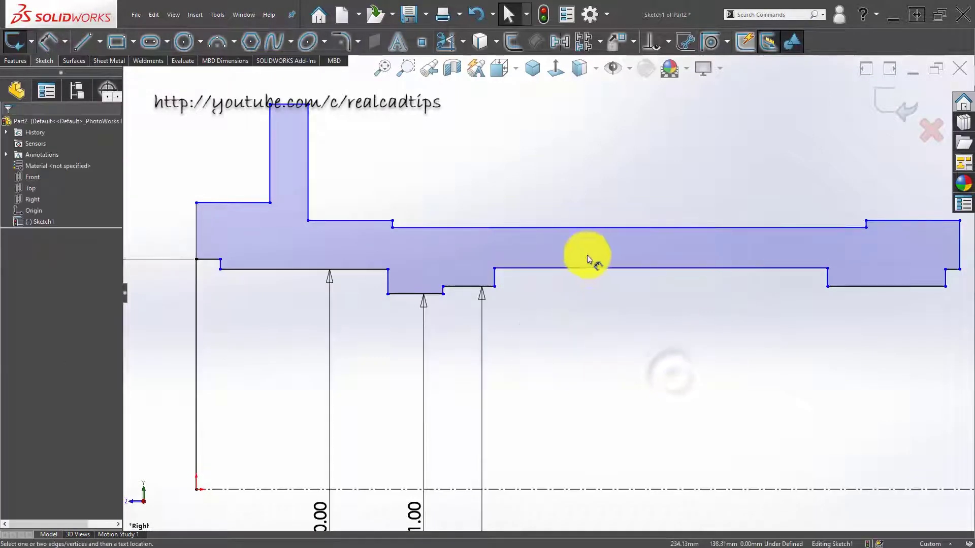
Step: Dimension the step height between the shallower ledge and the long lower edge as 1 mm
scroll(508, 293, "down", 3)
left_click(471, 279)
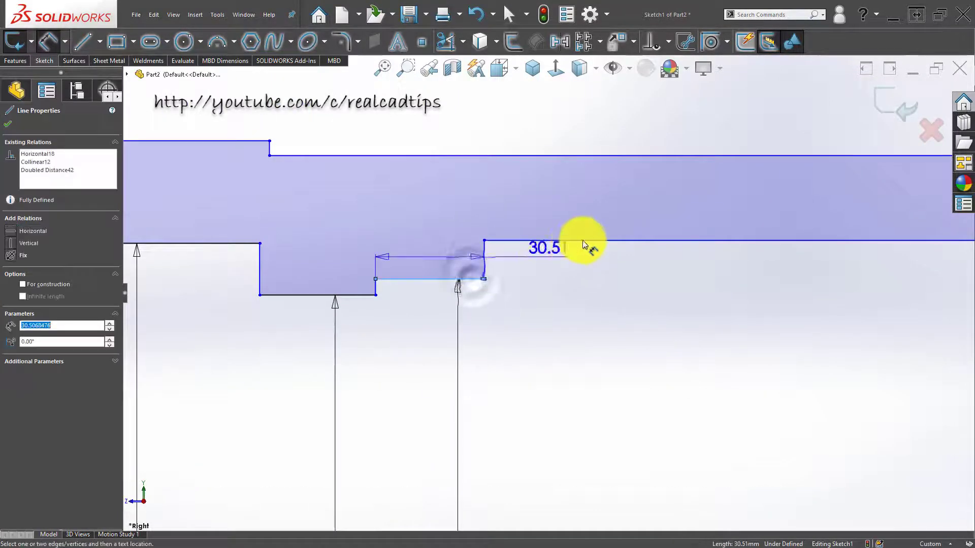
left_click(590, 240)
left_click(586, 320)
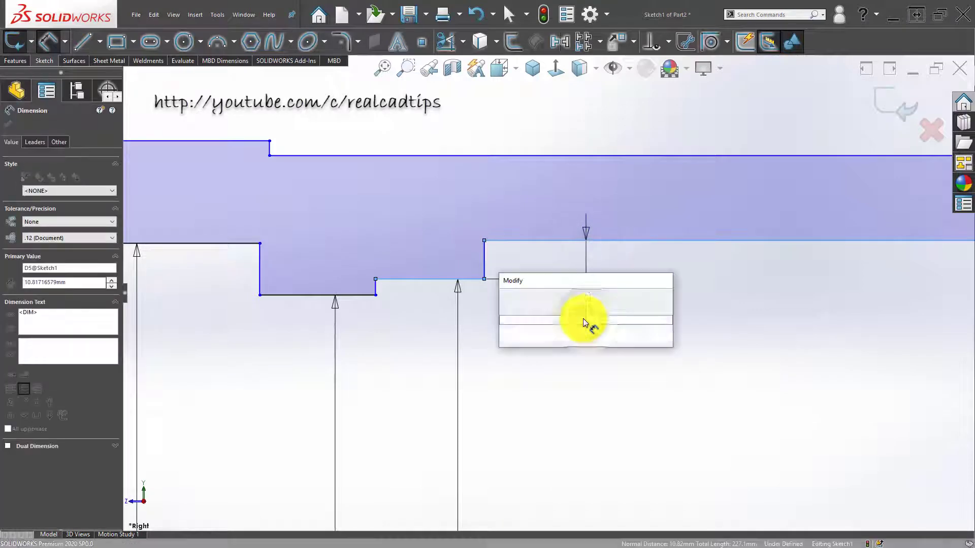
type("1")
left_click(640, 384)
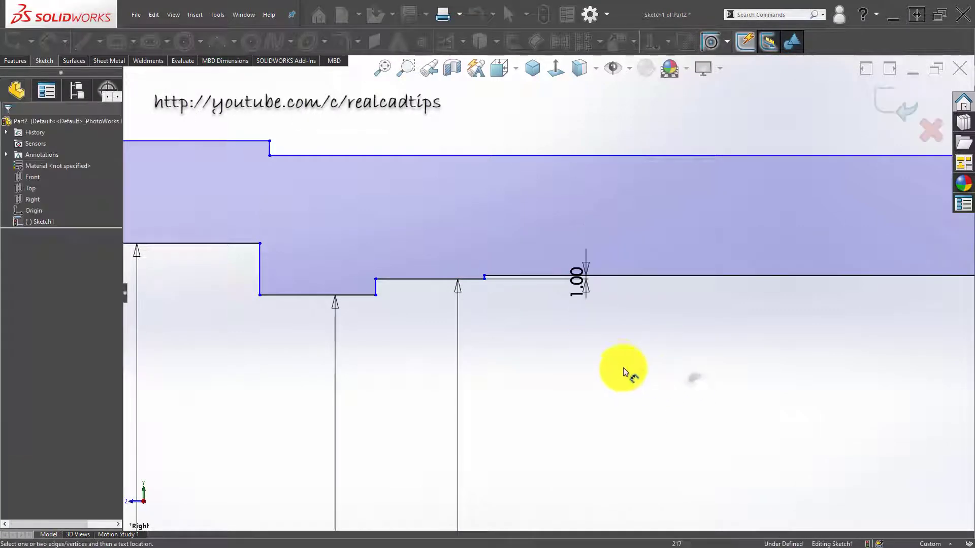
Step: Try to dimension the short lower edge at the far end as a diameter about the centerline
scroll(610, 357, "up", 4)
scroll(604, 343, "up", 2)
scroll(770, 323, "down", 2)
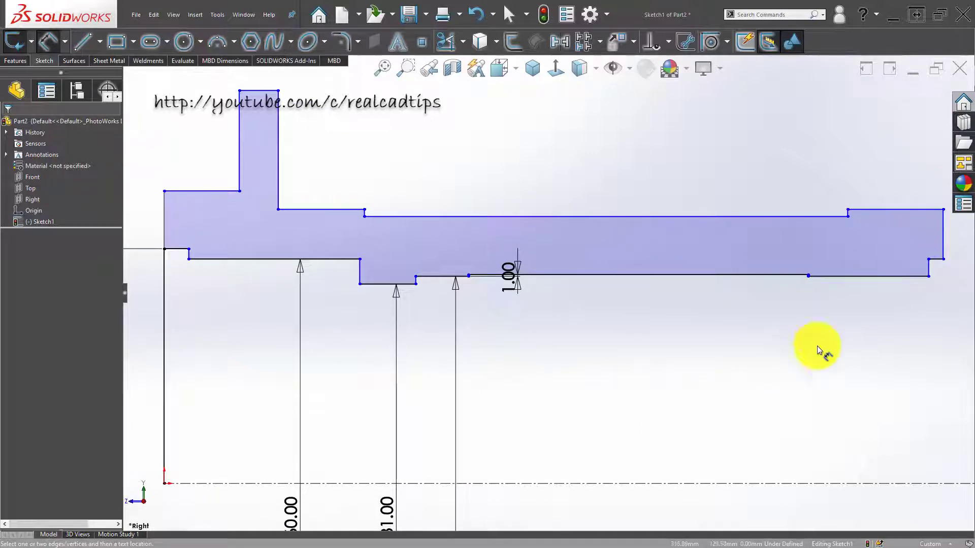
left_click(938, 260)
scroll(938, 260, "up", 3)
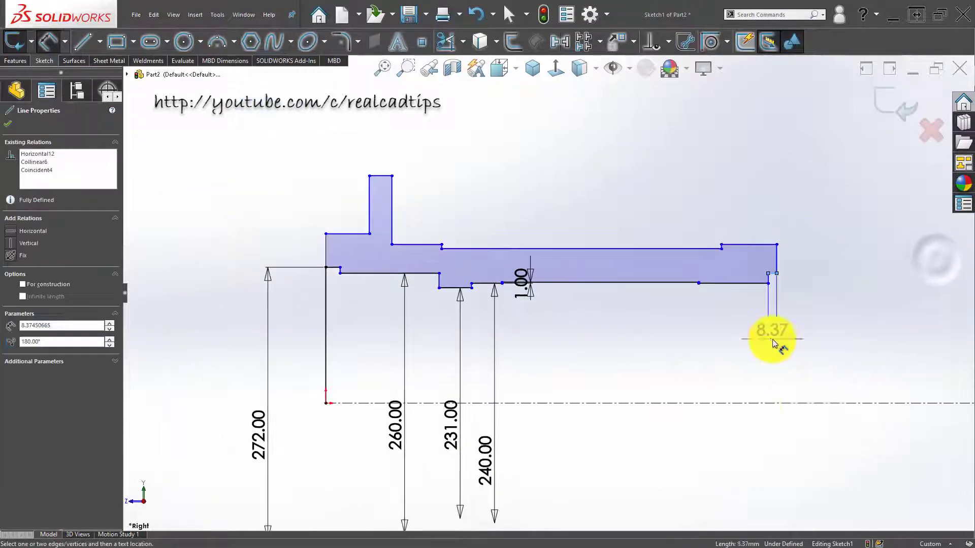
left_click(780, 403)
left_click(819, 459)
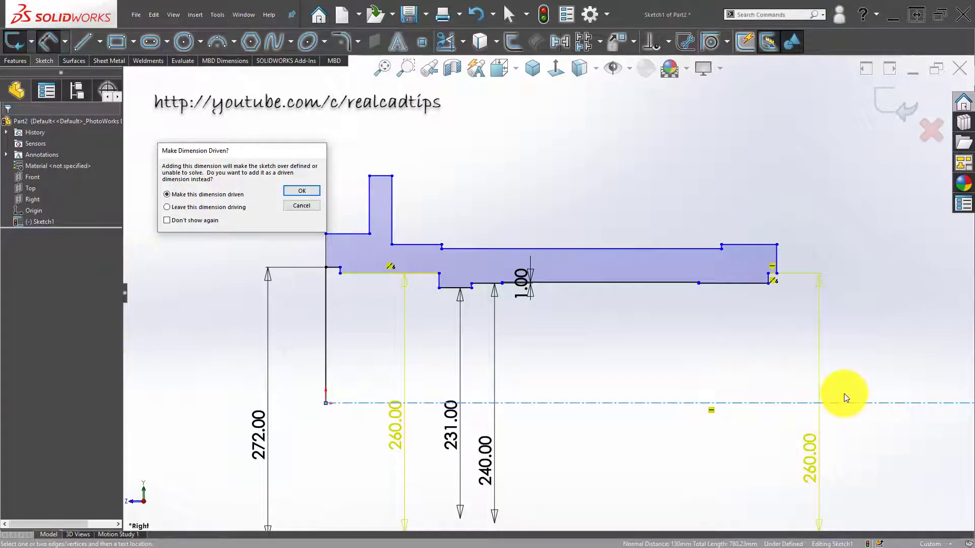
key("Return")
Step: Remove the collinear relation from the short lower edge at the profile's far end
scroll(736, 280, "down", 5)
left_click(715, 268)
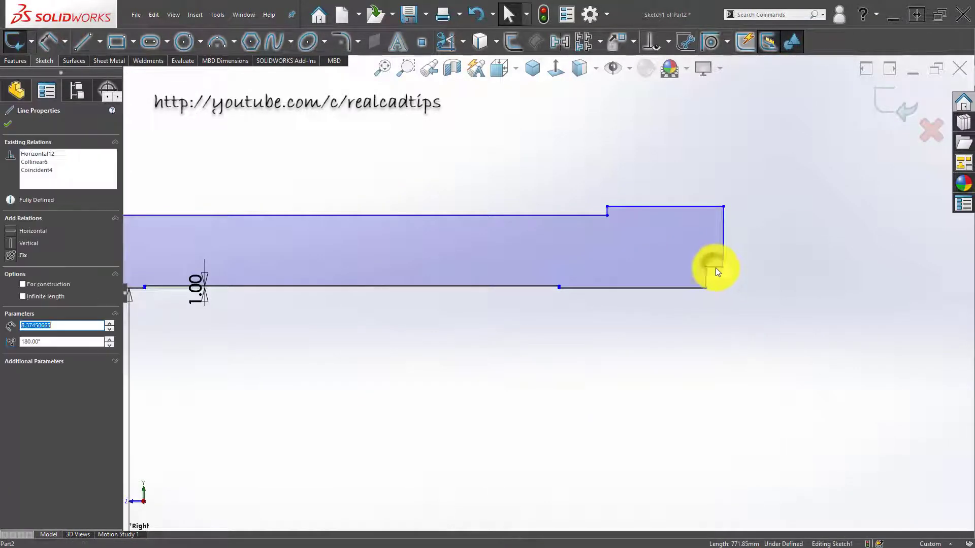
key("Delete")
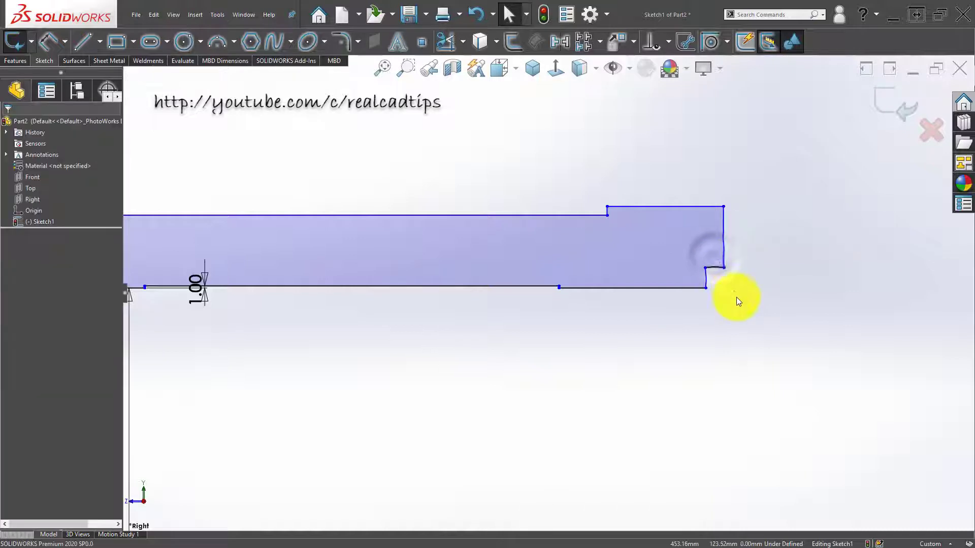
key("ctrl+z")
scroll(716, 270, "down", 3)
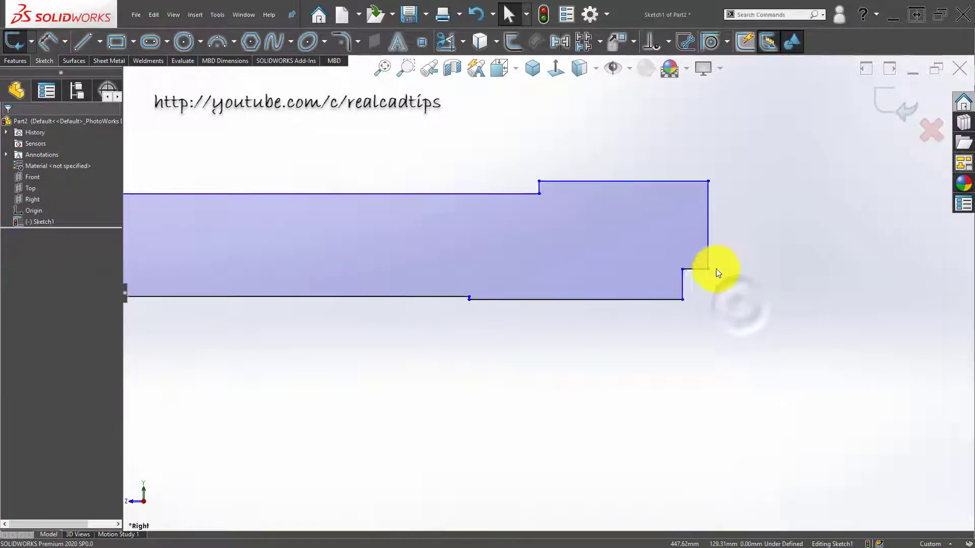
left_click(687, 270)
left_click(684, 277)
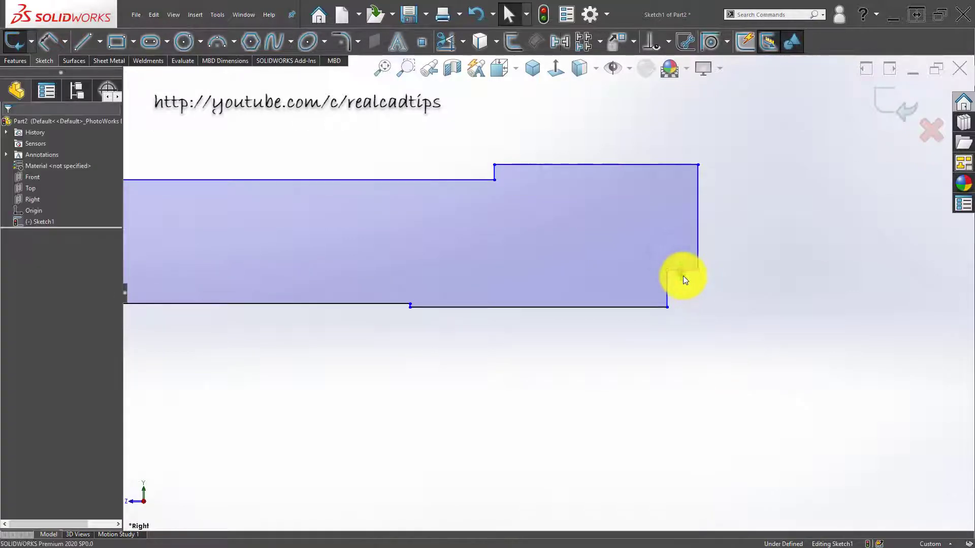
scroll(693, 293, "up", 10)
key("Delete")
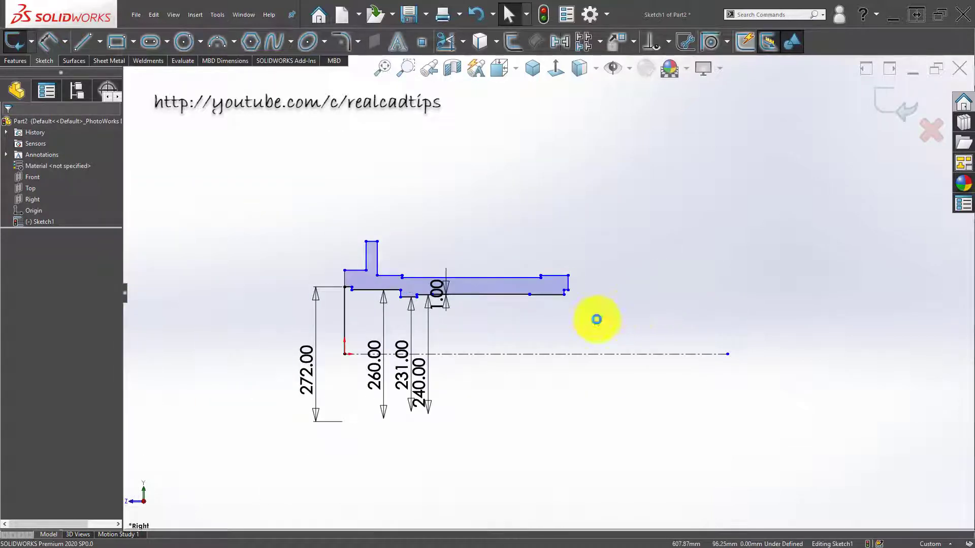
Step: Dimension the short lower edge at the far end as a 250 mm diameter about the centerline
scroll(598, 321, "down", 6)
right_click_drag(595, 320, 575, 334)
left_click(486, 227)
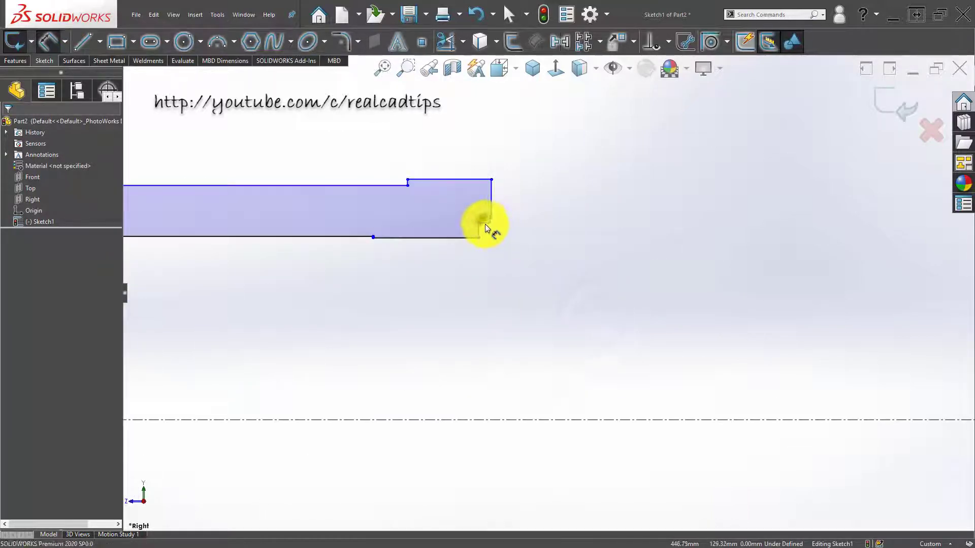
left_click(506, 421)
left_click(534, 482)
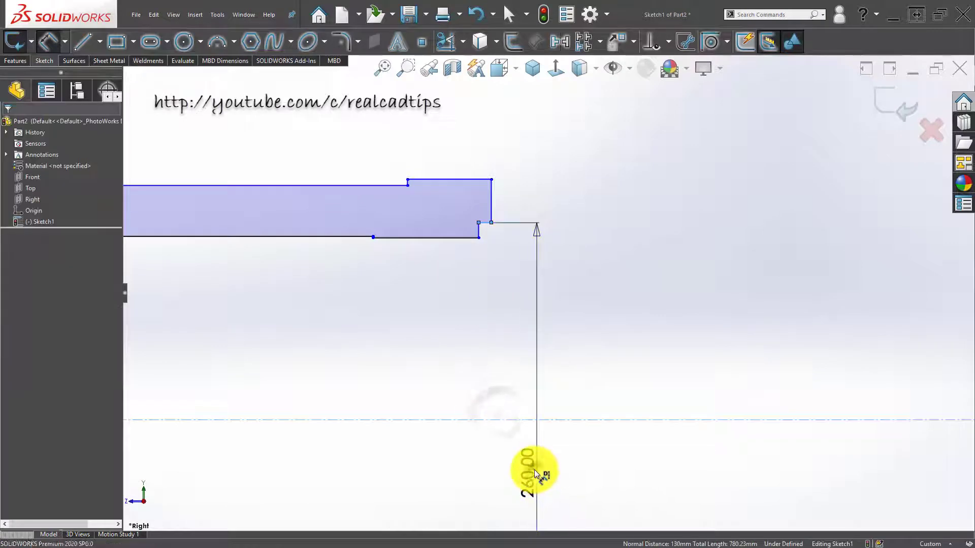
key("Return")
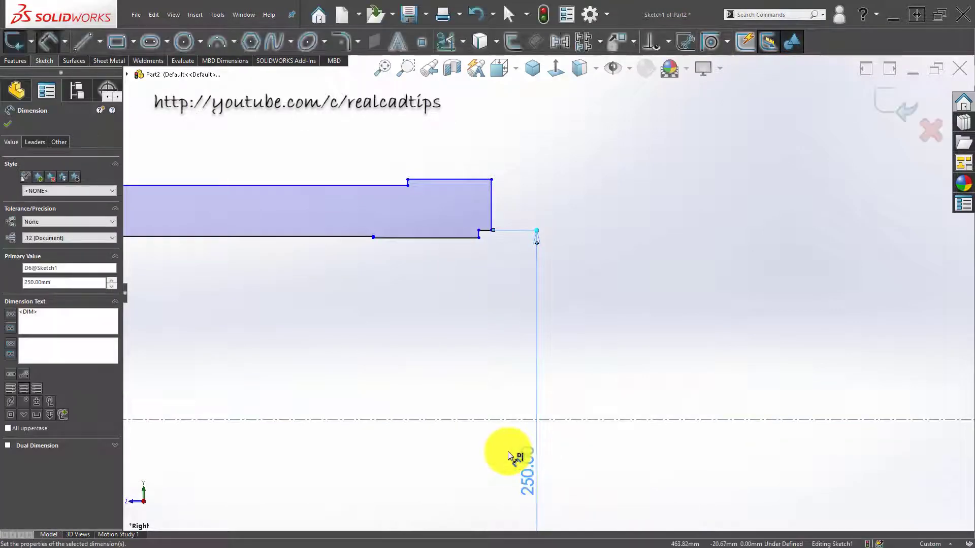
key("Escape")
Step: Dimension the upper edge between the near end and the flange as a 335 mm diameter about the centerline
scroll(254, 264, "up", 4)
scroll(298, 261, "down", 3)
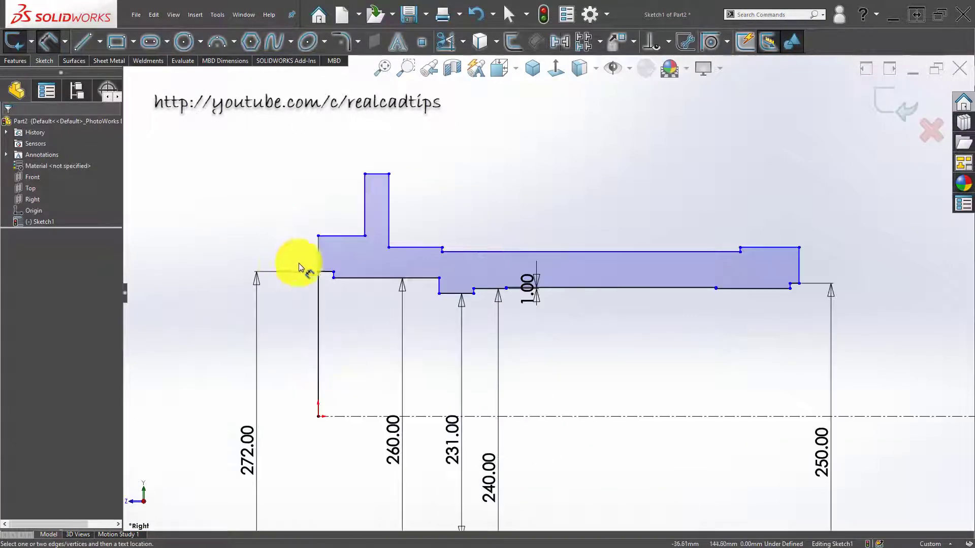
left_click(342, 237)
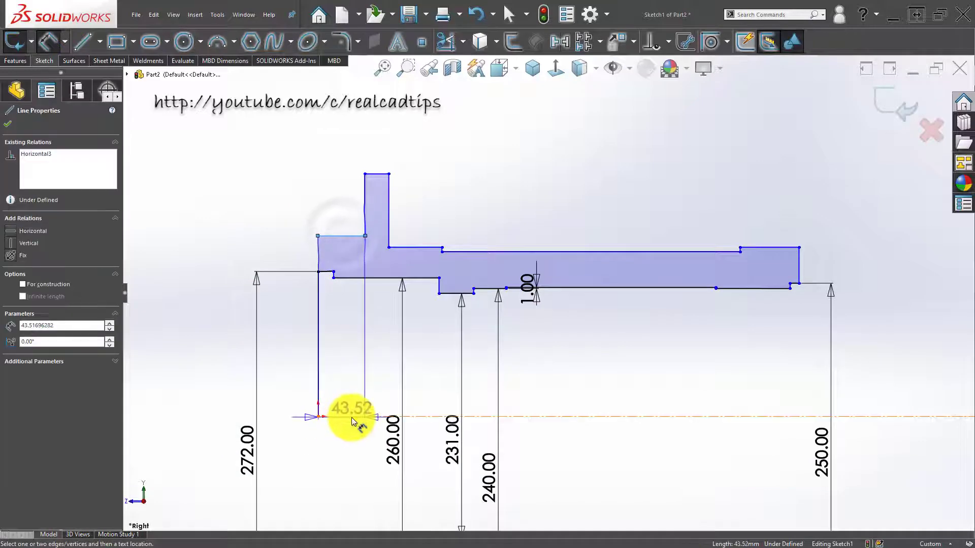
left_click(353, 417)
scroll(342, 431, "up", 3)
left_click(341, 426)
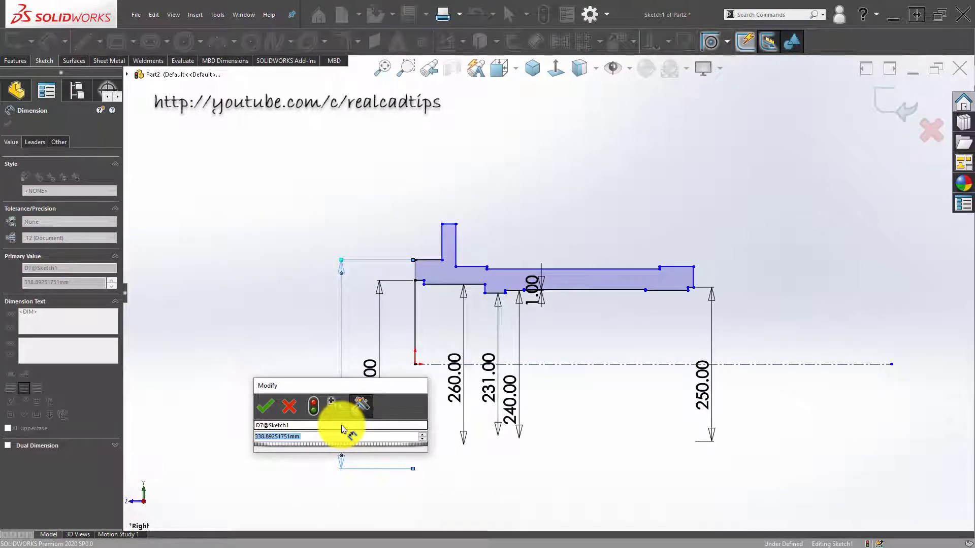
type("338")
key("Return")
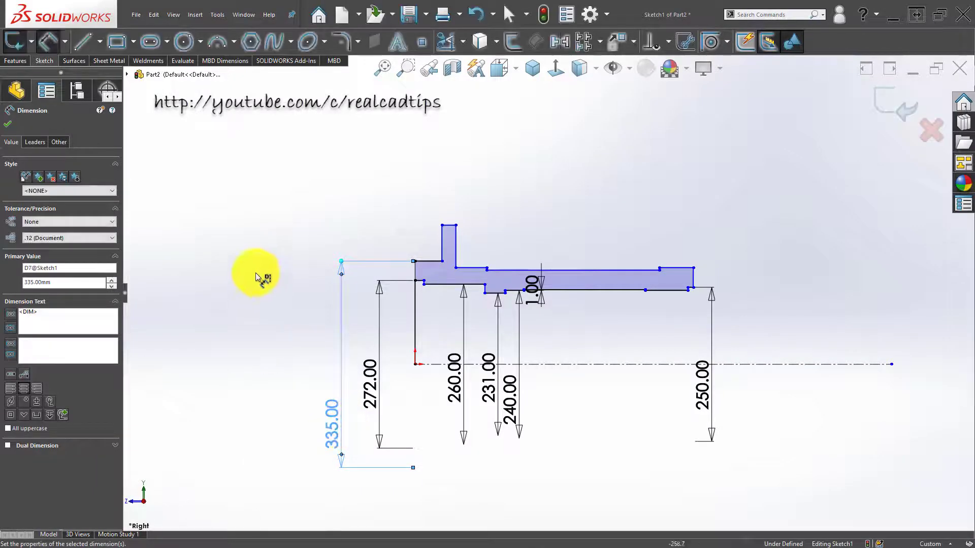
Step: Dimension the distance from the profile's near end face to the flange's near side as 45 mm
left_click(296, 225)
scroll(497, 265, "down", 3)
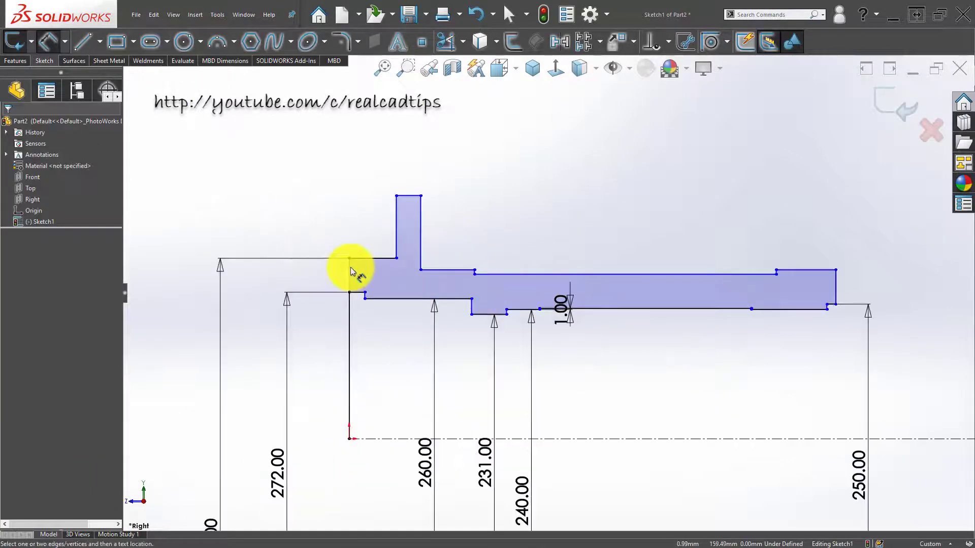
left_click(397, 216)
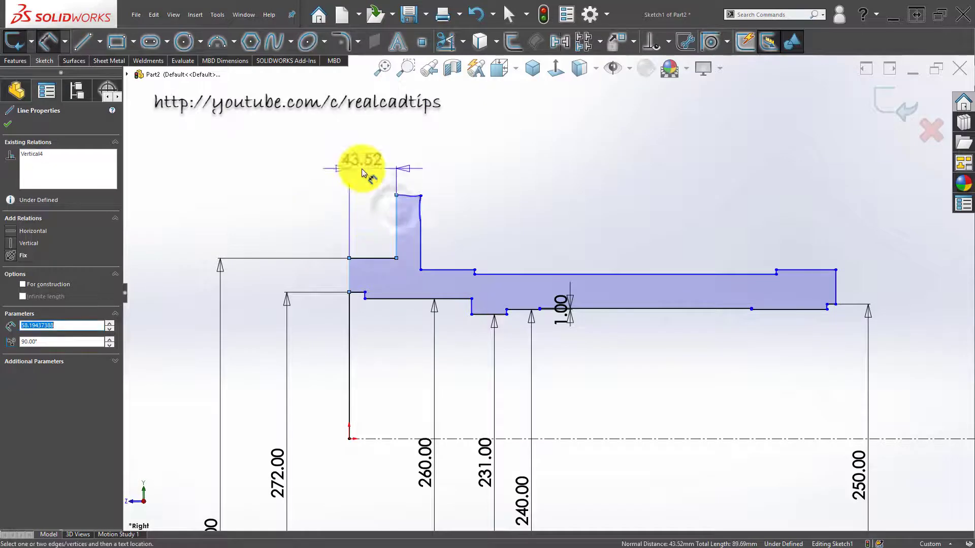
left_click(304, 172)
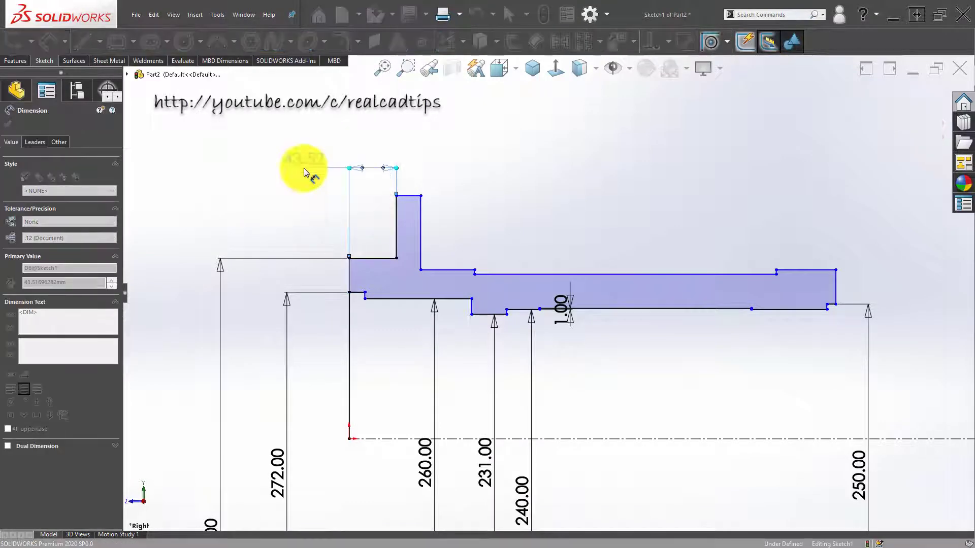
type("45")
key("Return")
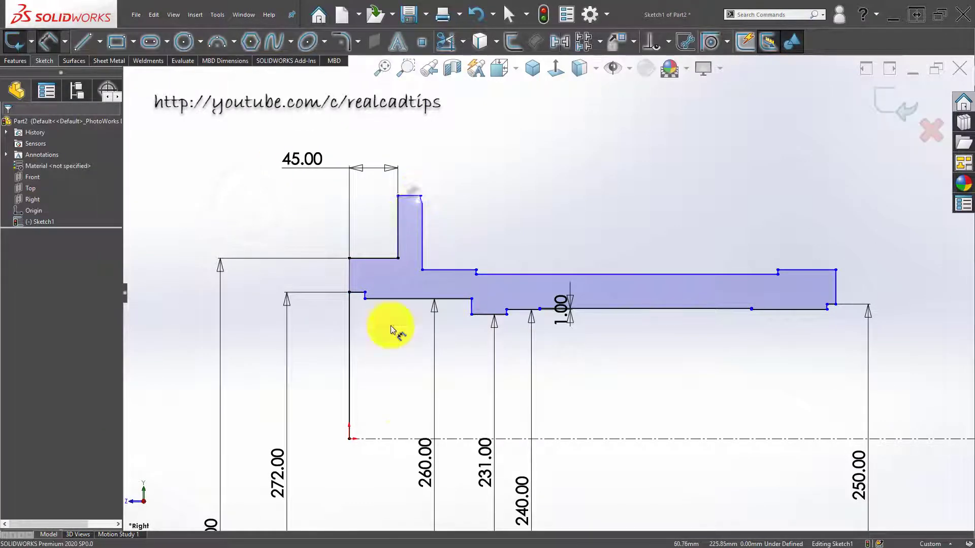
Step: Dimension the flange's top edge as a 460 mm diameter about the centerline
left_click(412, 195)
left_click(400, 439)
key("f")
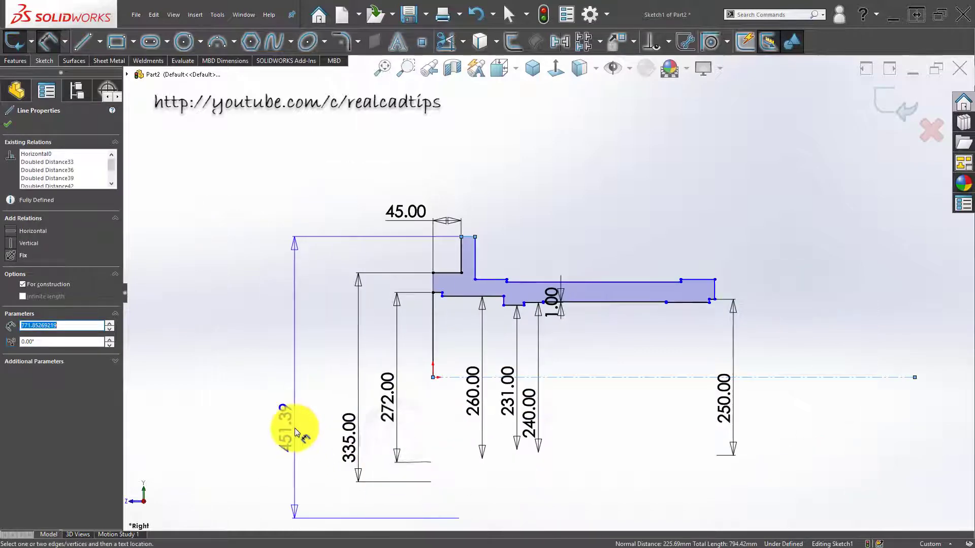
left_click(295, 432)
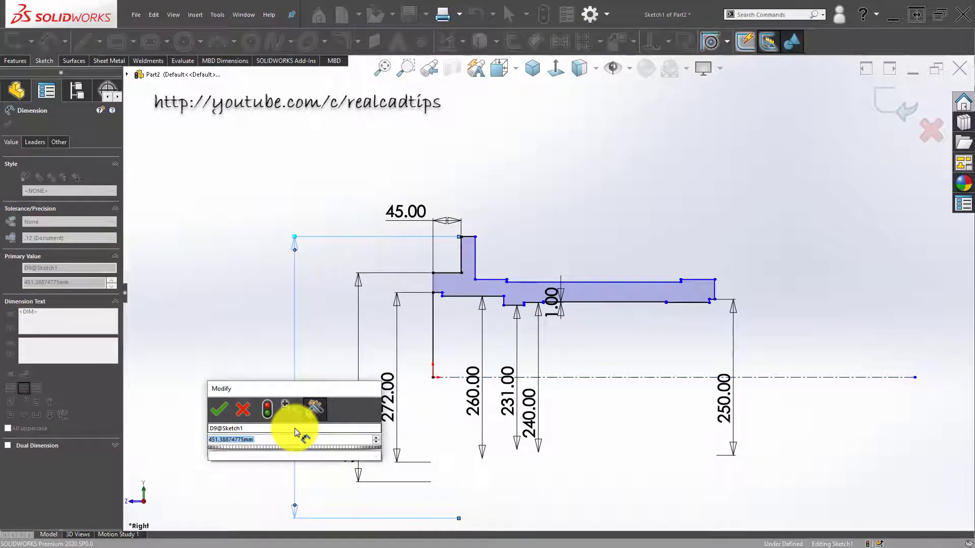
key("Return")
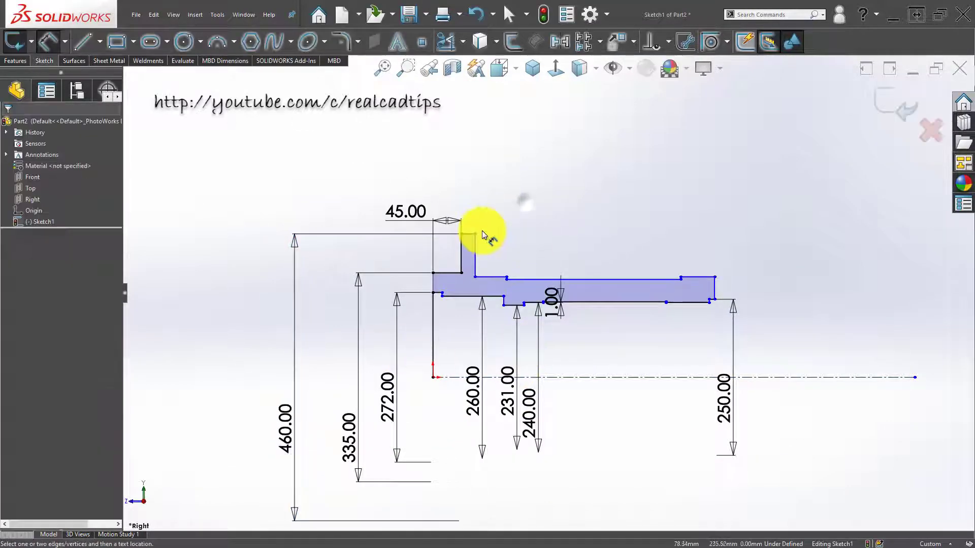
Step: Dimension the flange's thickness between its two vertical sides as 30 mm
scroll(455, 286, "down", 5)
left_click(468, 277)
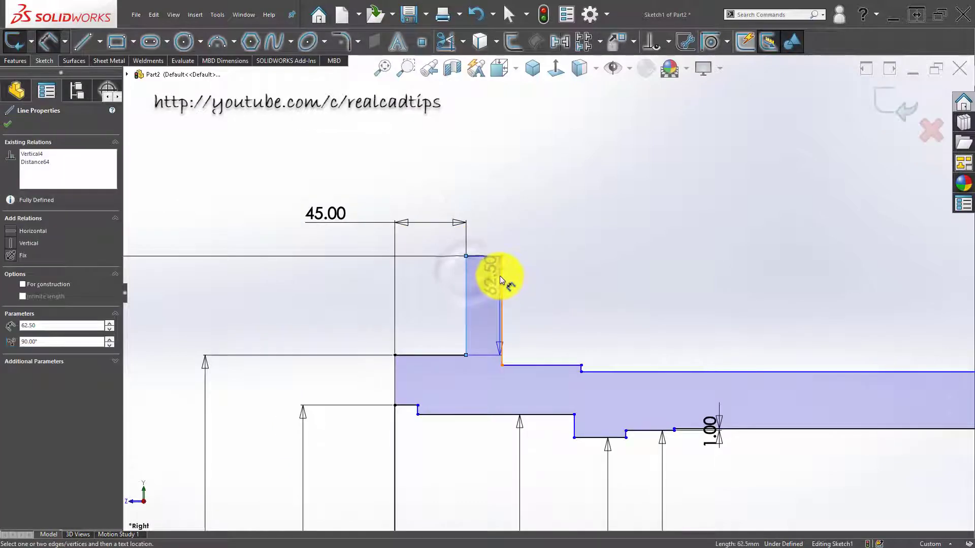
left_click(500, 276)
left_click(485, 229)
type("30")
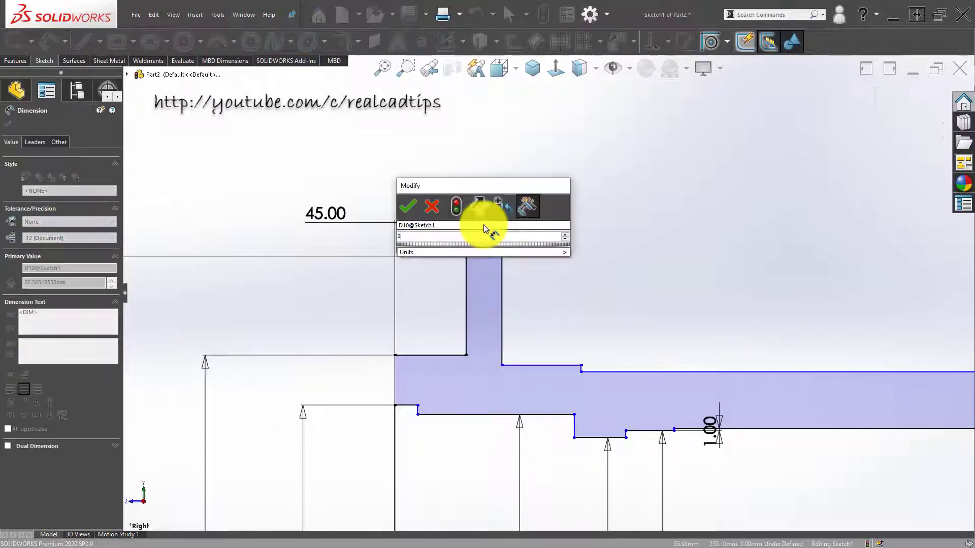
key("Return")
Step: Dimension the horizontal distance from the flange's far side to the small upper step as 30 mm
scroll(436, 304, "down", 3)
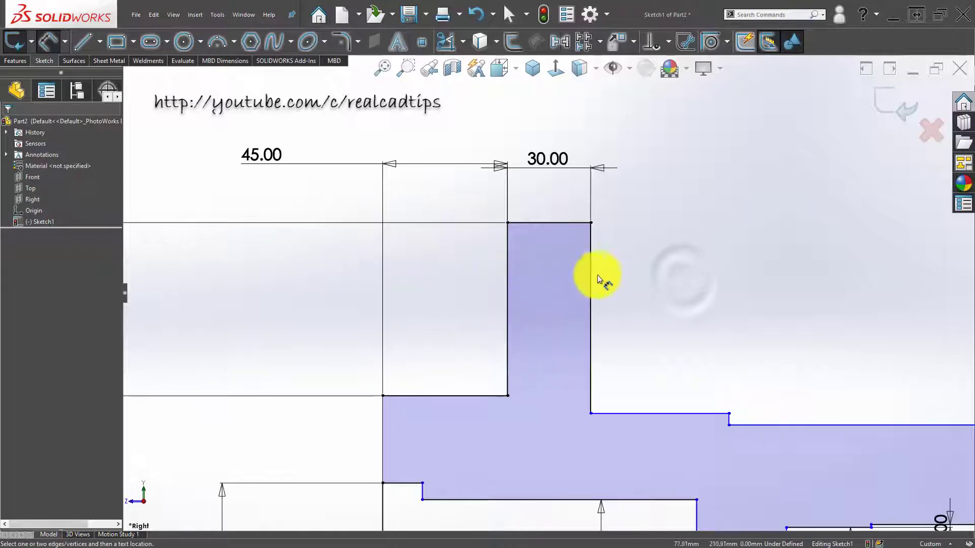
left_click(590, 265)
scroll(720, 435, "down", 3)
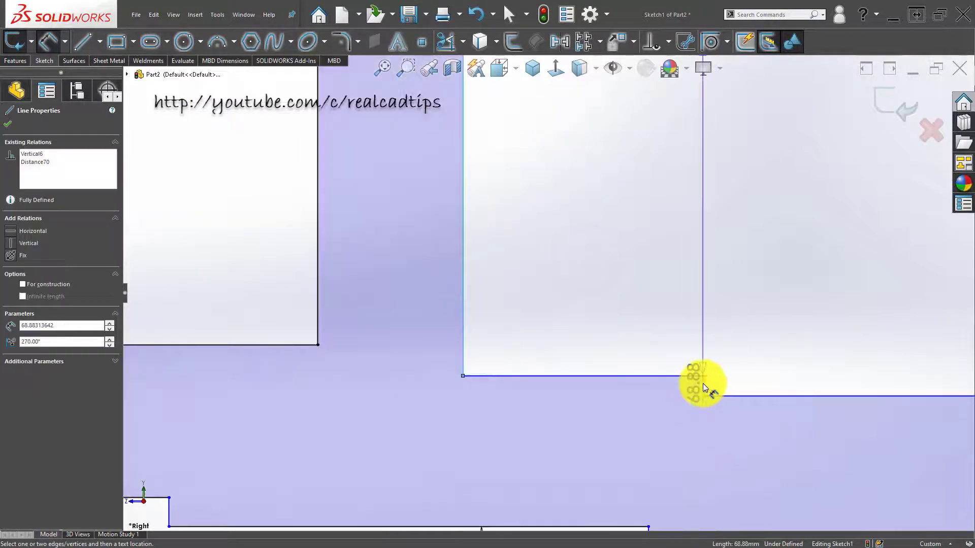
left_click(701, 383)
scroll(610, 351, "up", 5)
left_click(571, 172)
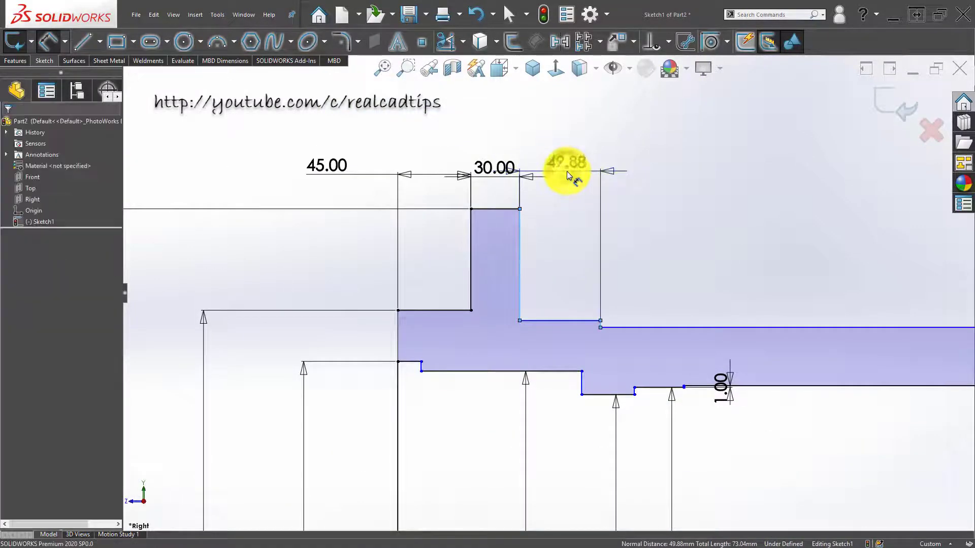
type("30")
key("Return")
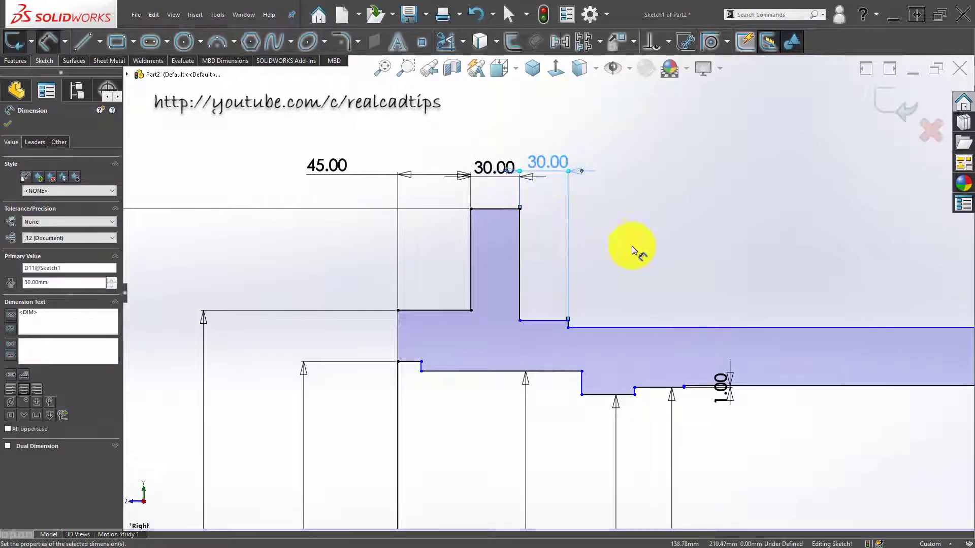
Step: Dimension the profile's overall length between its near and far end faces as 455 mm
left_click(751, 220)
key("z")
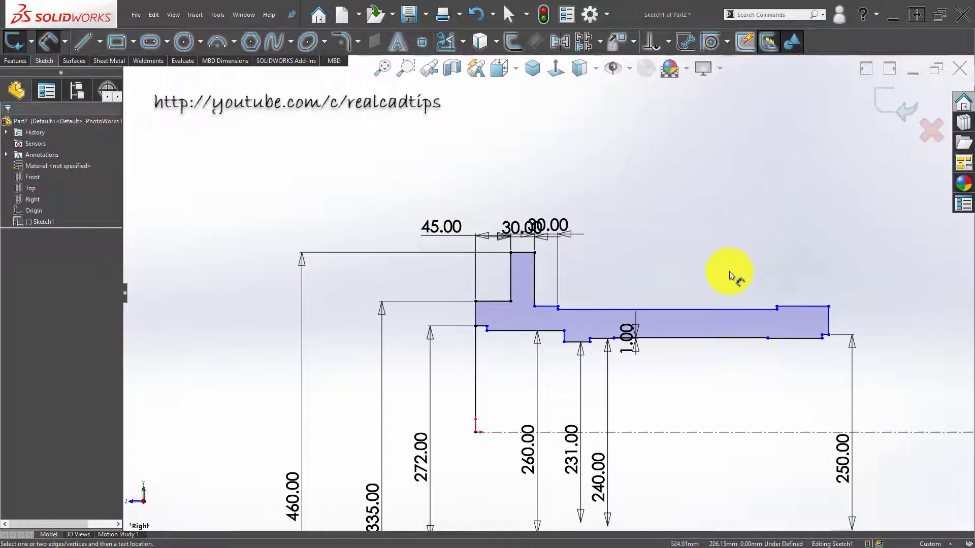
left_click(478, 313)
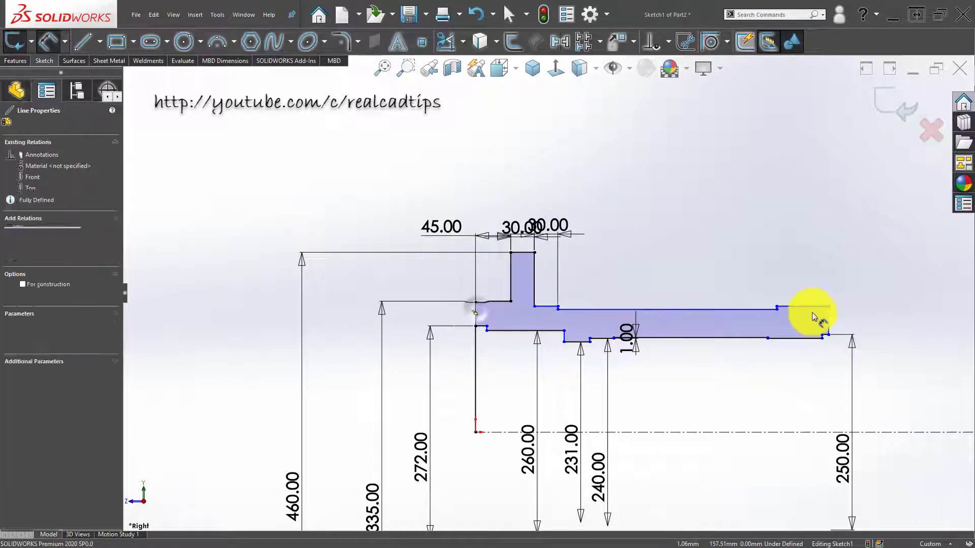
left_click(827, 321)
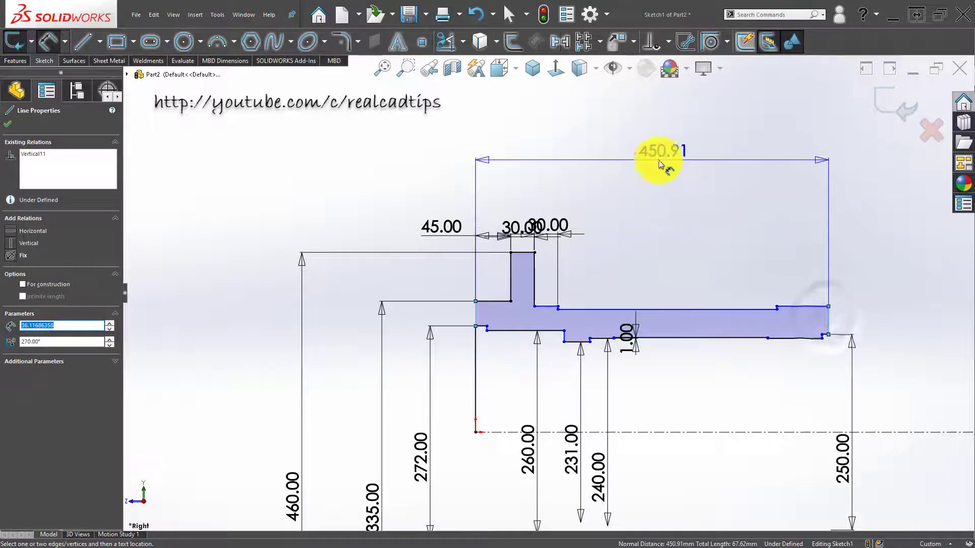
left_click(658, 159)
type("455")
key("Return")
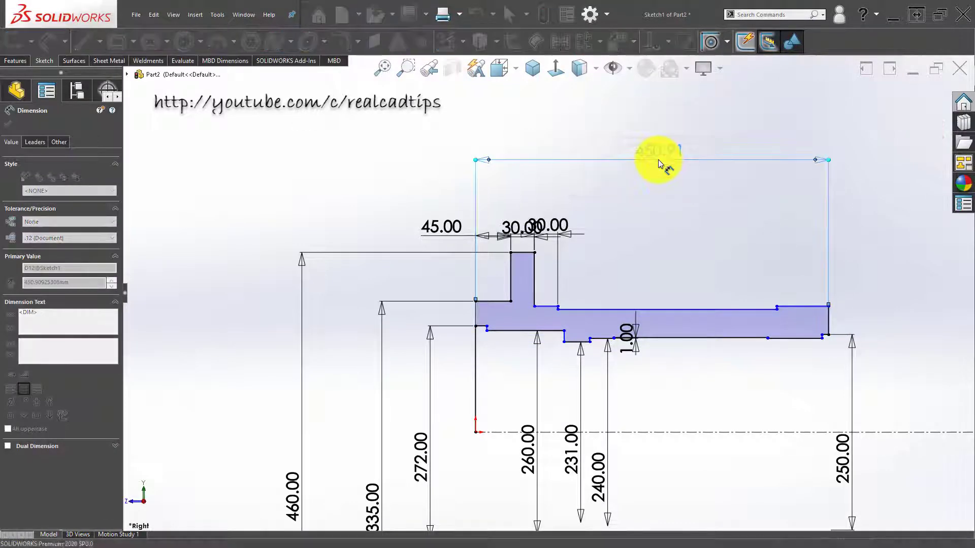
Step: Dimension the length of the raised upper collar at the profile's far end as 35 mm
scroll(772, 315, "down", 6)
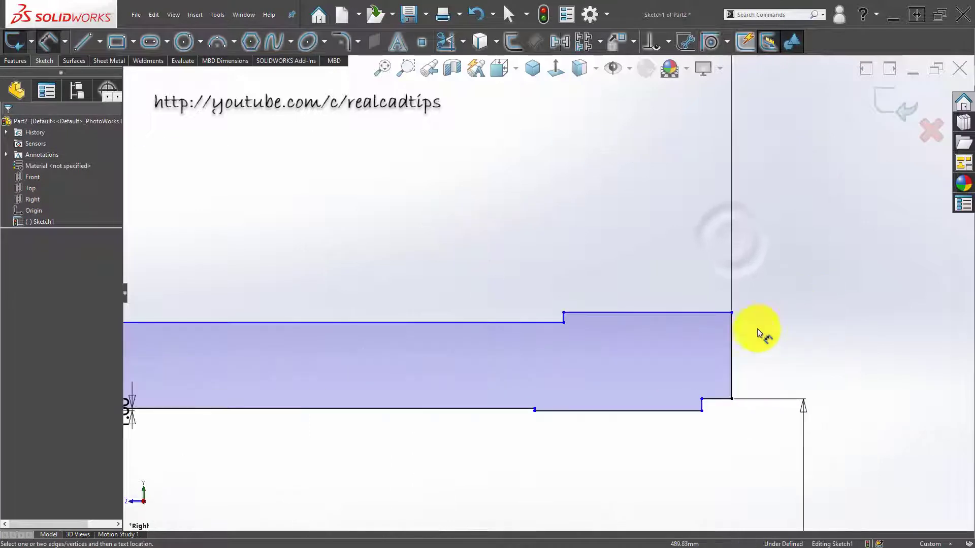
left_click(666, 324)
scroll(350, 282, "down", 2)
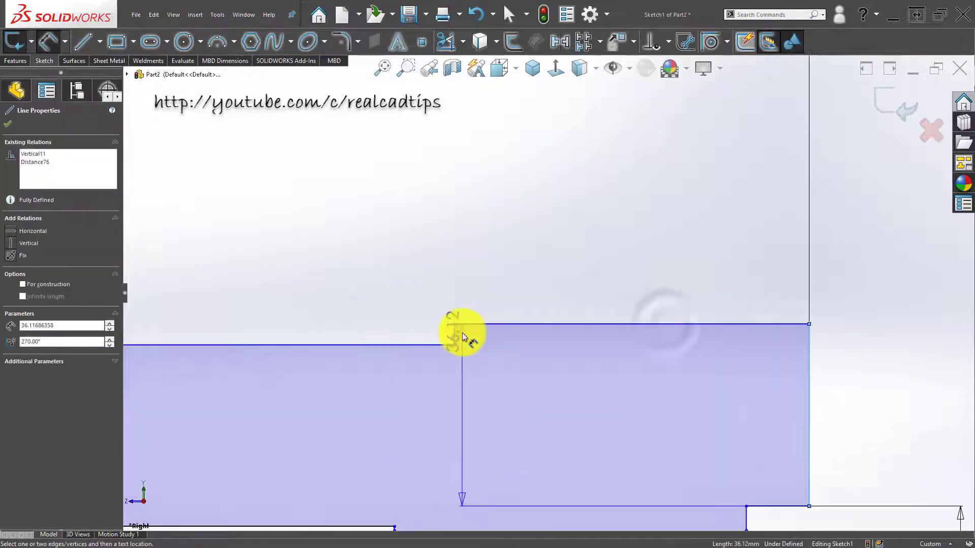
left_click(454, 335)
left_click(651, 219)
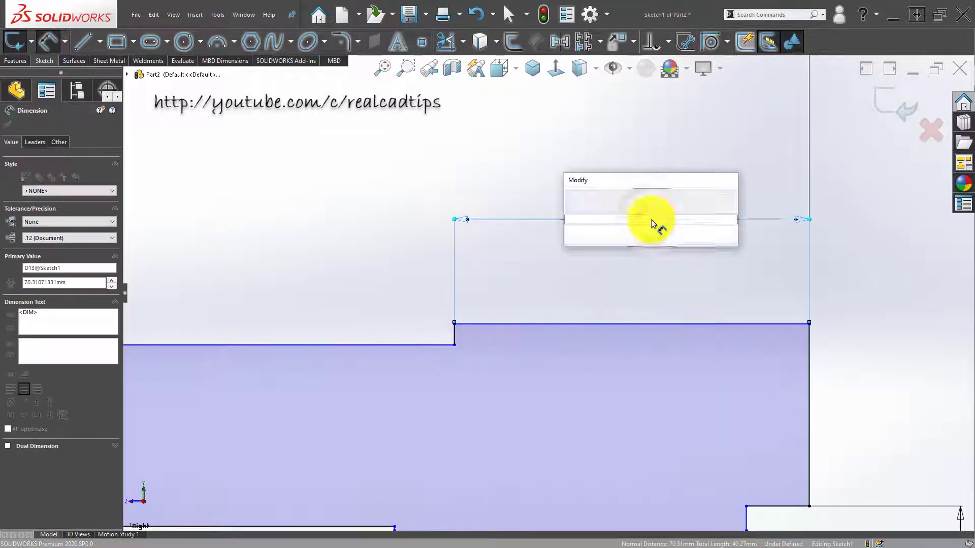
type("35")
key("Return")
left_click(460, 284)
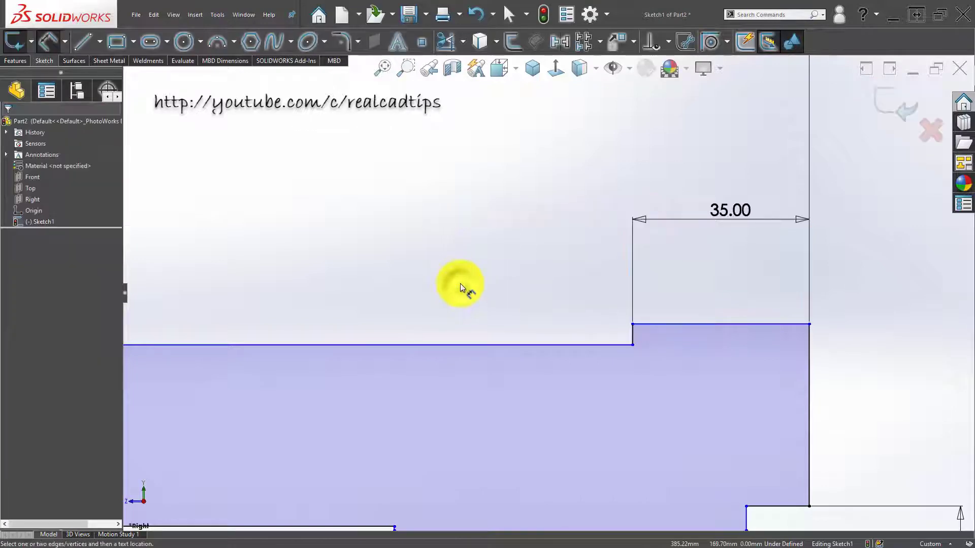
scroll(462, 285, "up", 3)
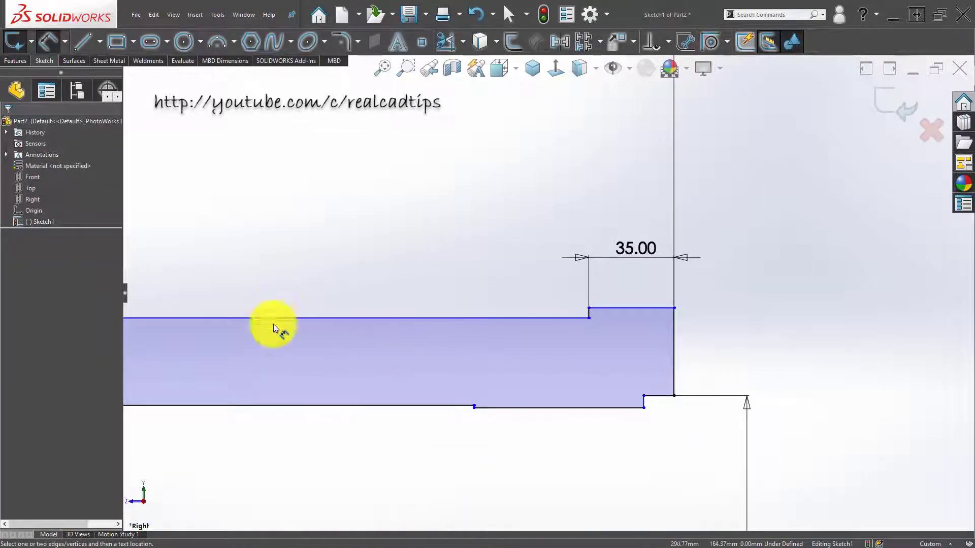
scroll(256, 357, "up", 5)
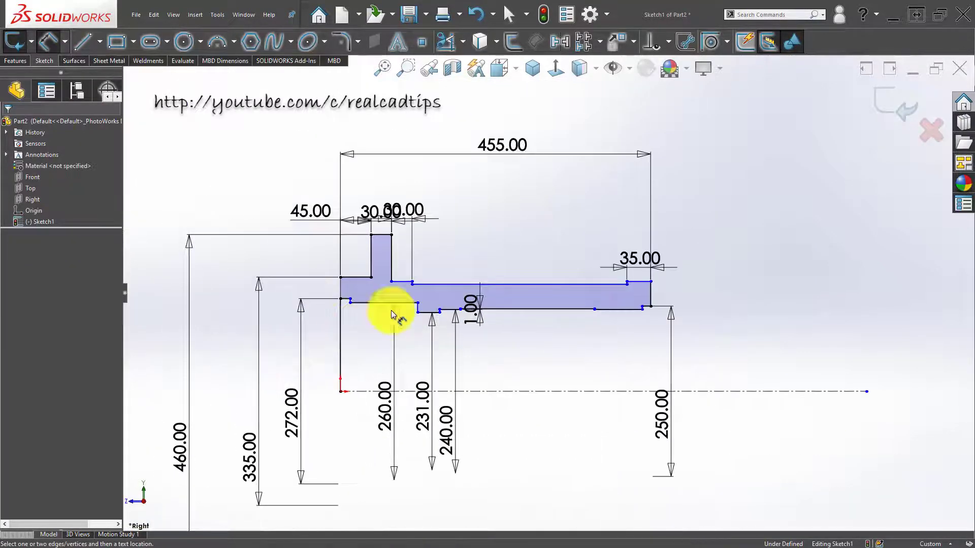
scroll(436, 288, "down", 2)
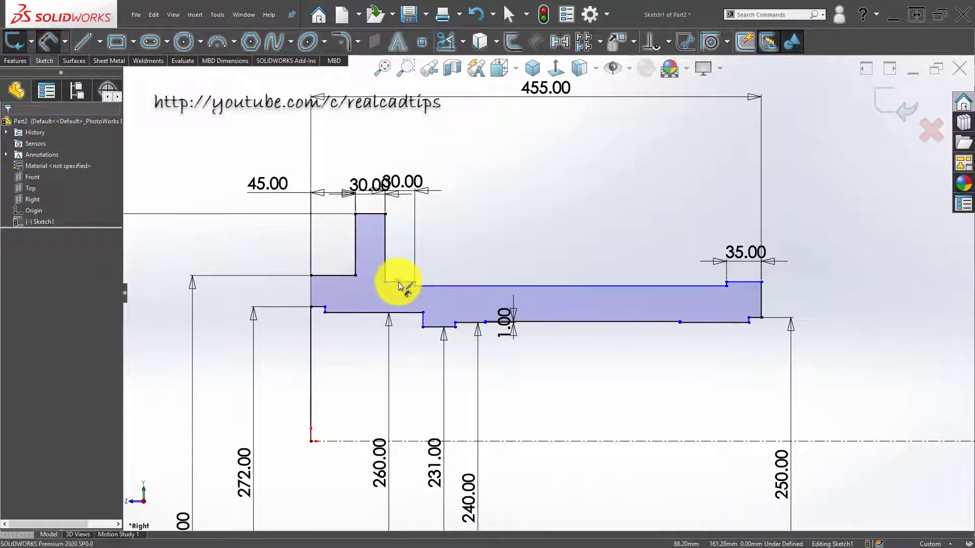
left_click(398, 283)
scroll(401, 350, "up", 2)
scroll(390, 380, "down", 2)
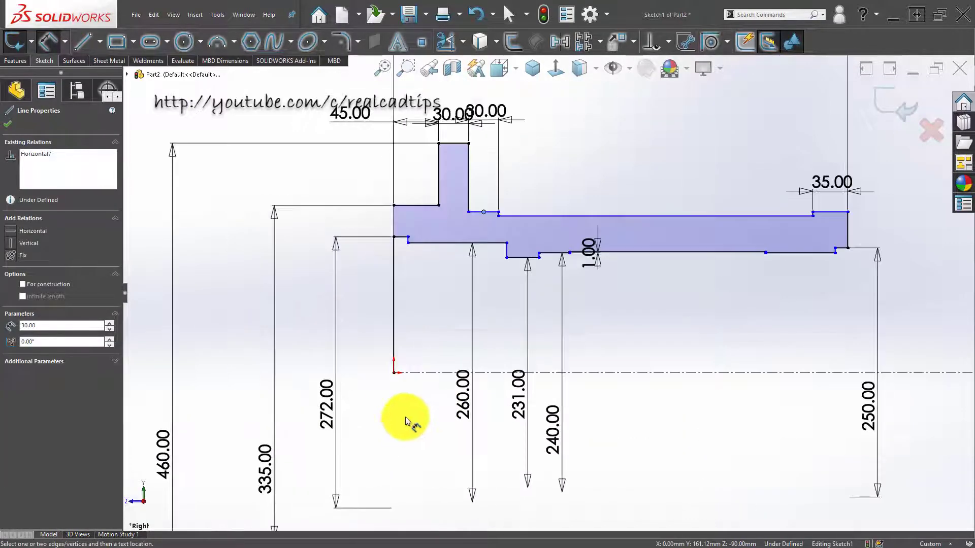
left_click(436, 373)
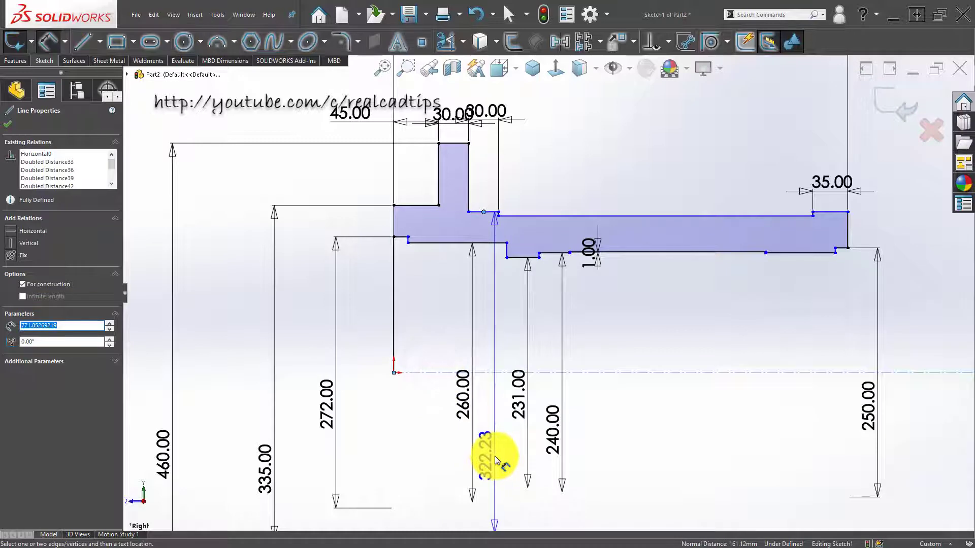
key("Escape")
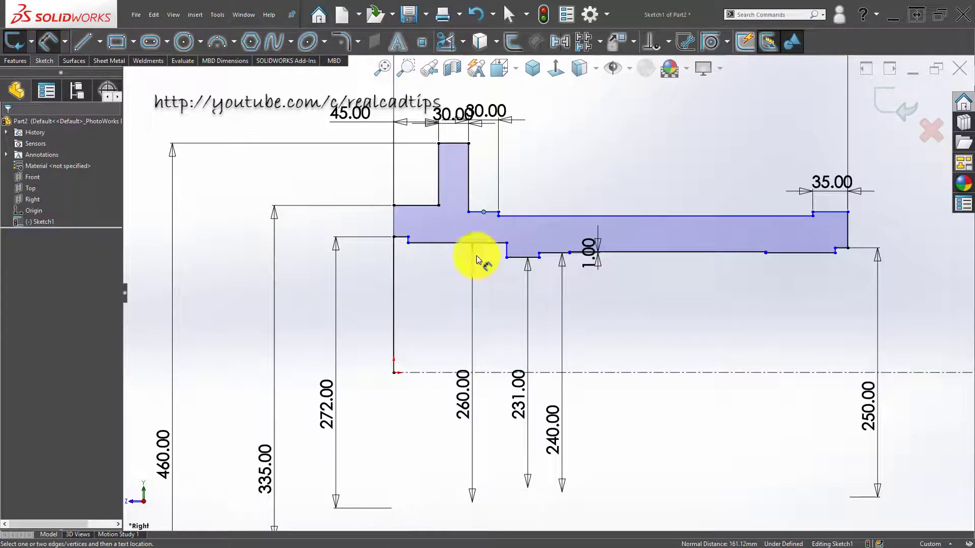
Step: Dimension the short upper edge just behind the flange as a 310 mm diameter about the centerline
left_click(489, 216)
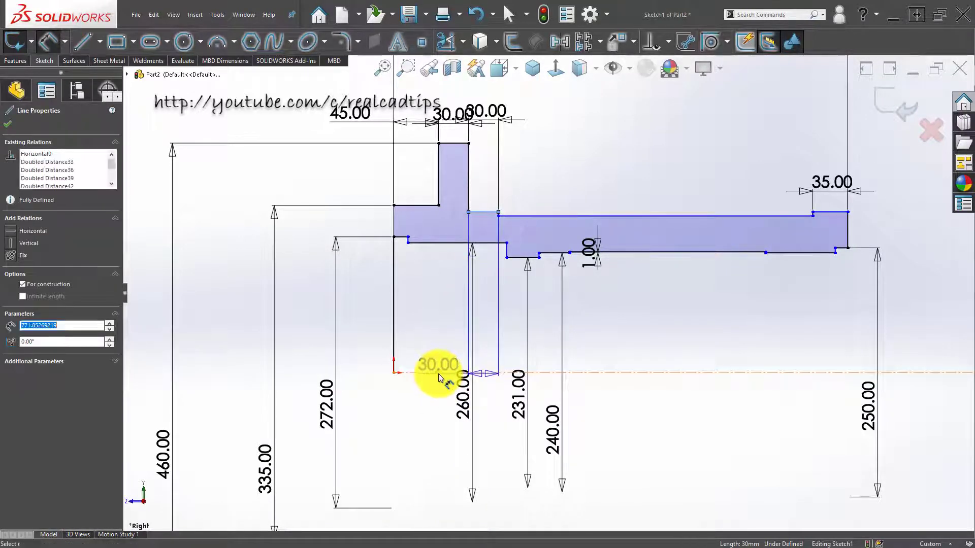
left_click(440, 376)
left_click(492, 450)
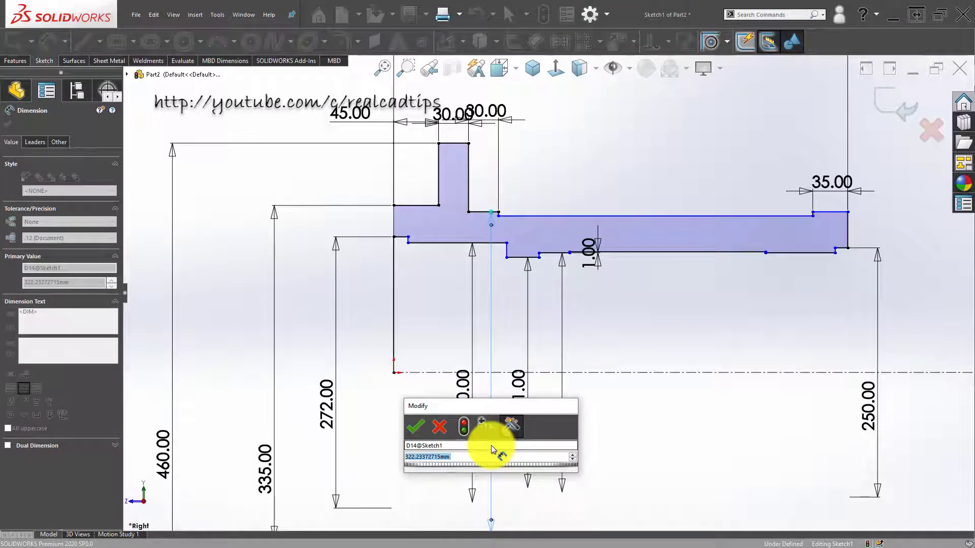
type("320")
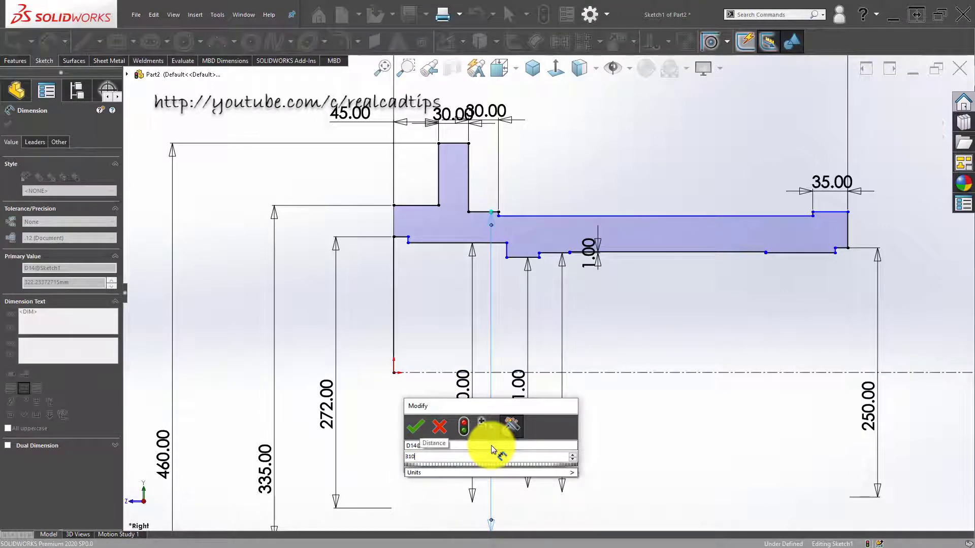
key("Return")
left_click(606, 431)
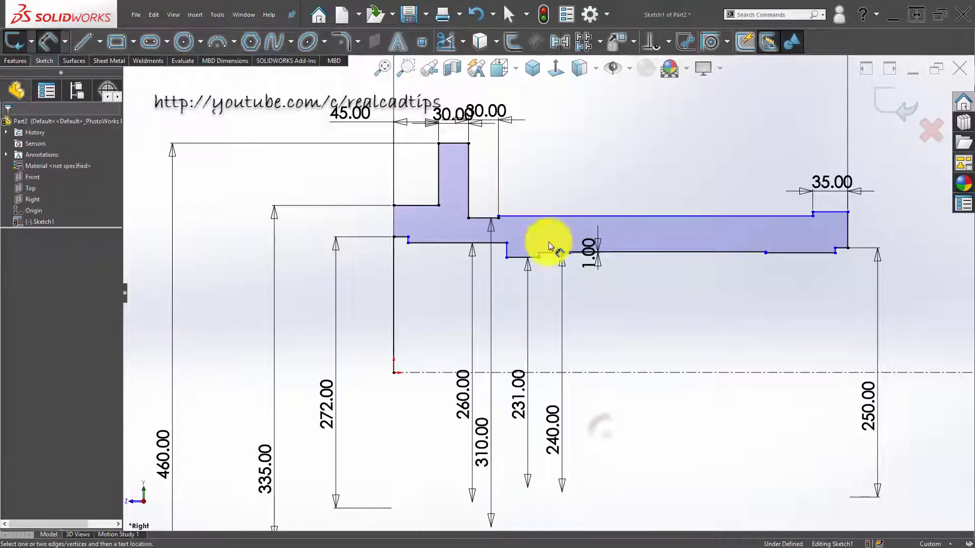
Step: Lower the long upper edge slightly and make the short upper edges behind the flange and at the far end collinear
left_click_drag(546, 217, 552, 227)
left_click(480, 218)
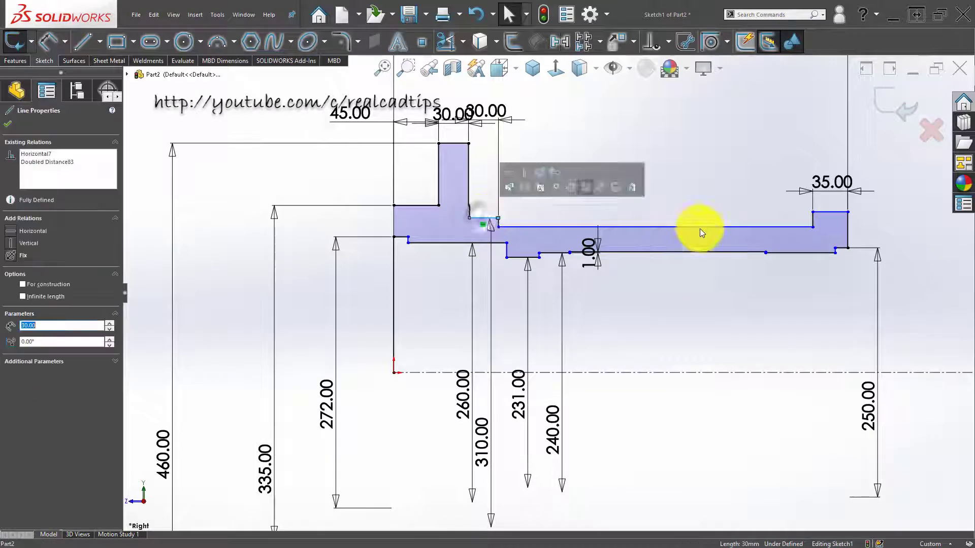
left_click(832, 213, "ctrl")
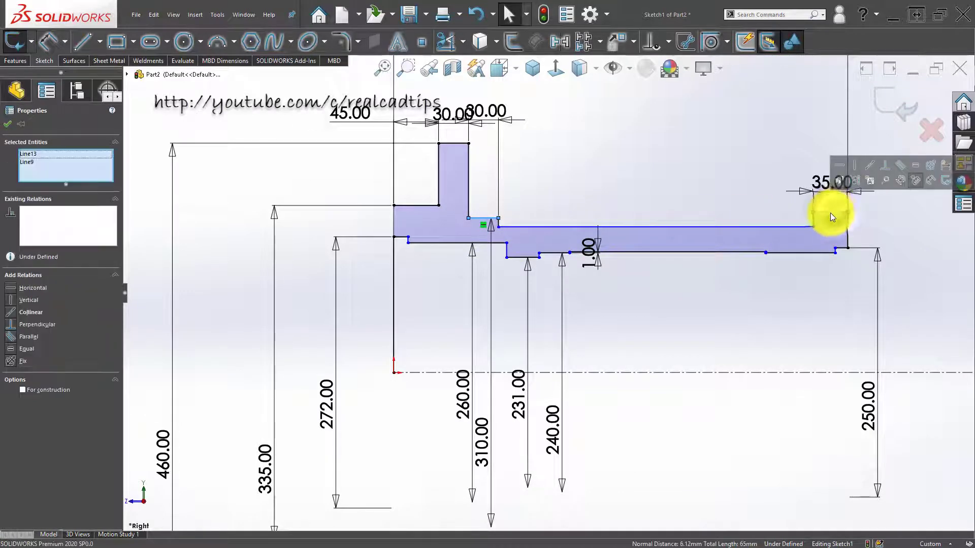
left_click(869, 166)
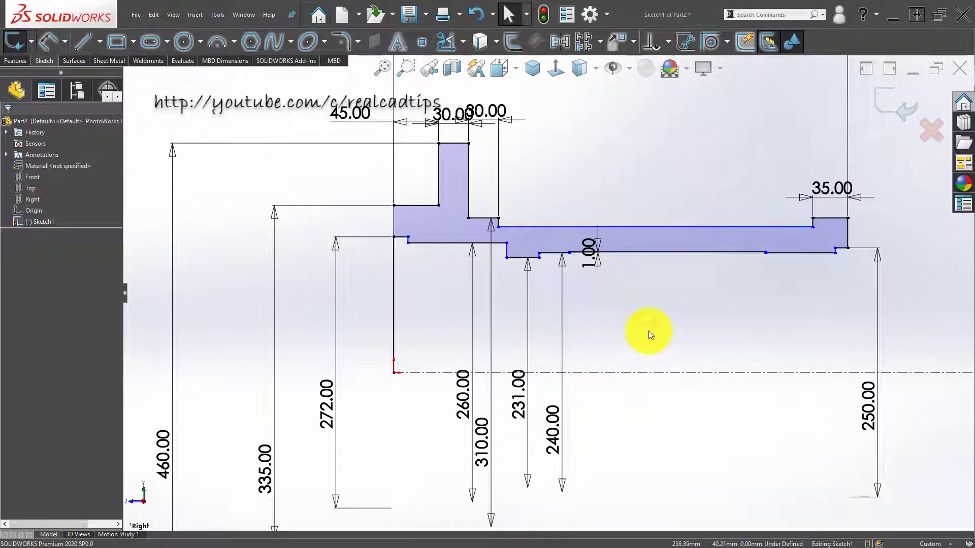
Step: Dimension the step between the short upper edge behind the flange and the long upper edge as 2 mm
right_click_drag(648, 331, 641, 247)
scroll(522, 251, "down", 6)
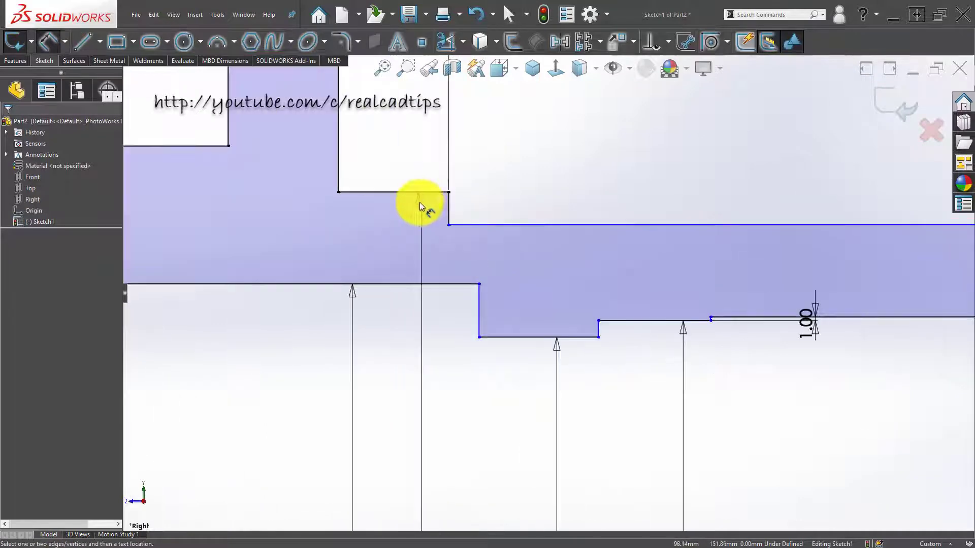
left_click(434, 192)
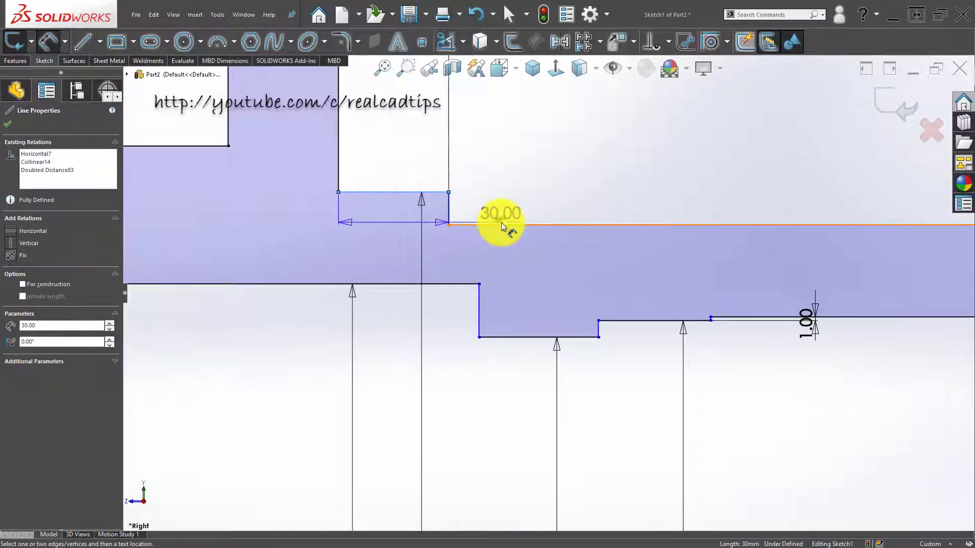
left_click(501, 225)
left_click(554, 175)
type("231mm")
key("Return")
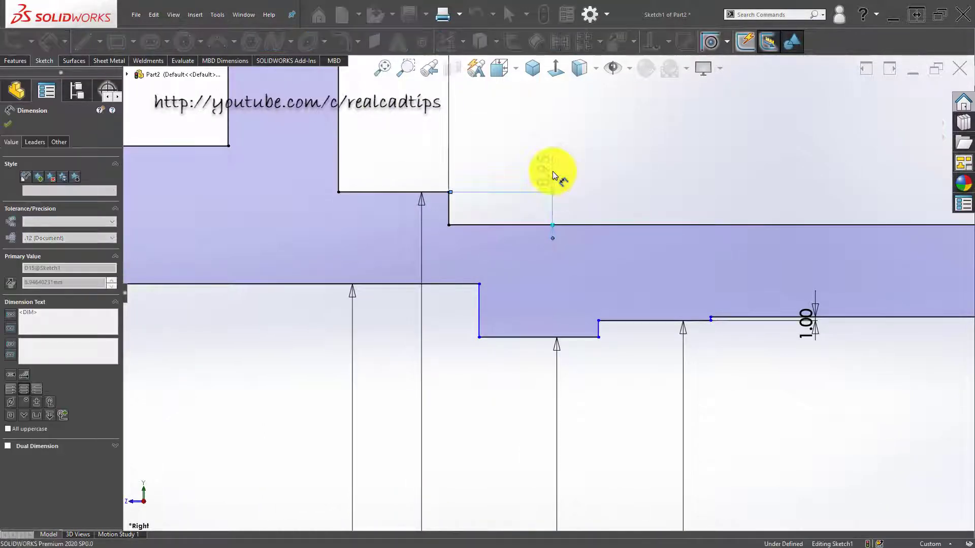
scroll(561, 276, "up", 4)
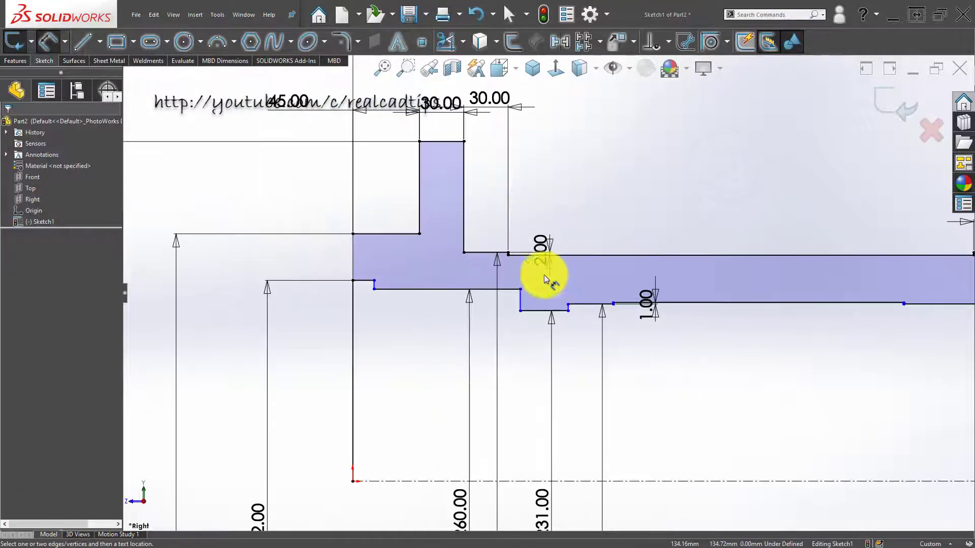
scroll(539, 274, "down", 3)
scroll(531, 267, "up", 5)
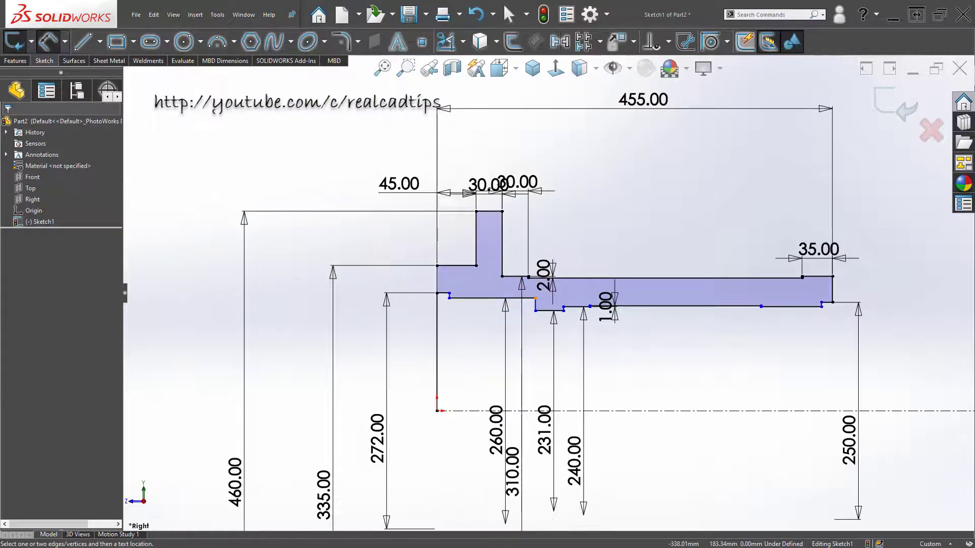
key("Escape")
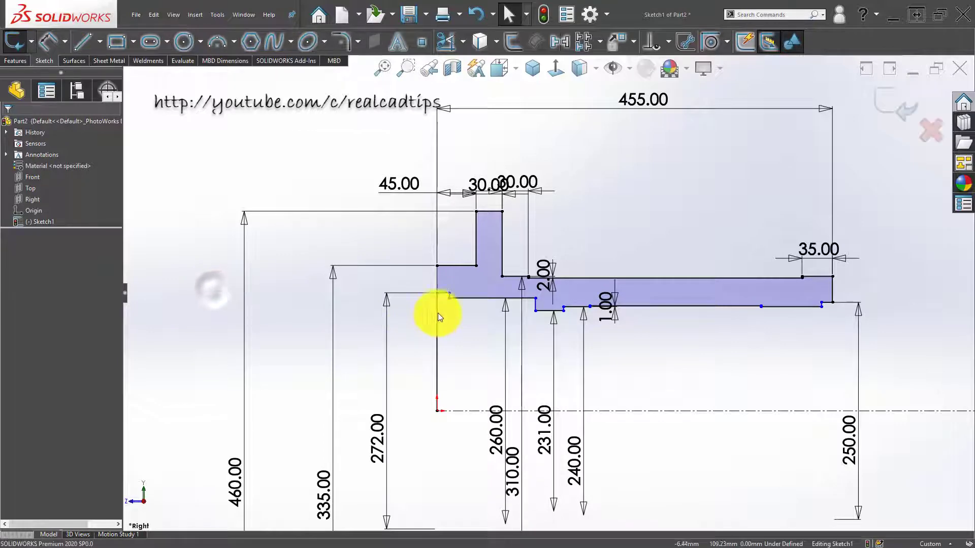
Step: Dimension the depth of the inner recess at the profile's near end as 12 mm from the end face
scroll(431, 315, "down", 3)
left_click(49, 41)
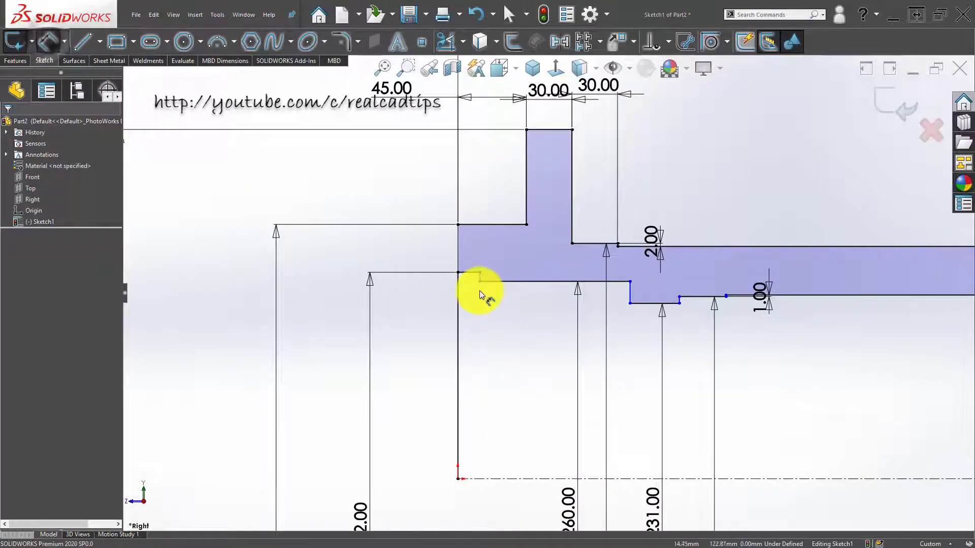
scroll(485, 284, "down", 2)
left_click(457, 218)
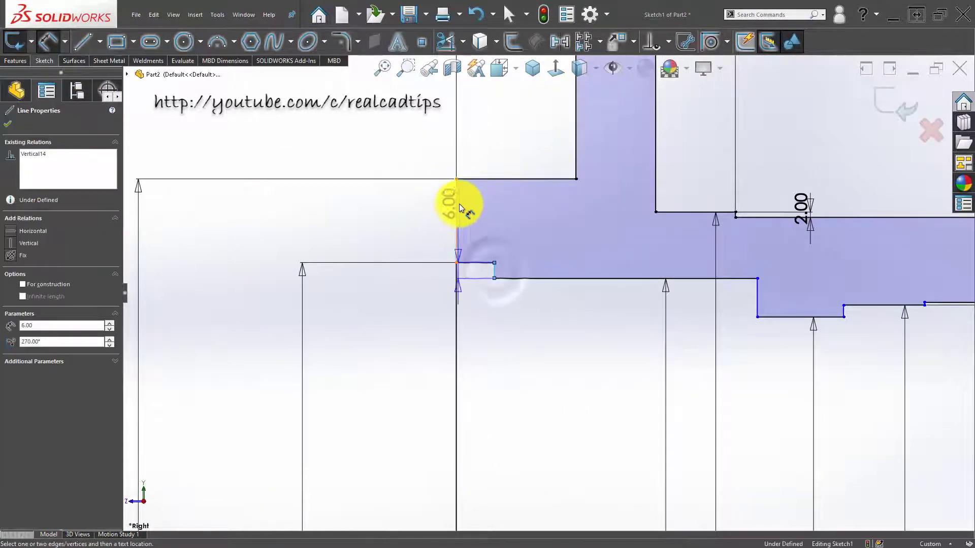
left_click(494, 278)
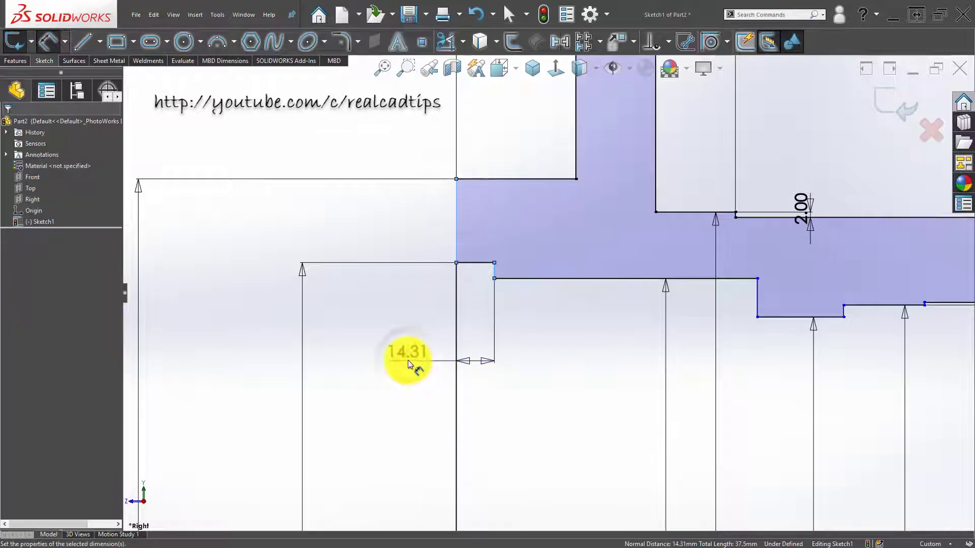
left_click(407, 361)
type("12")
key("Return")
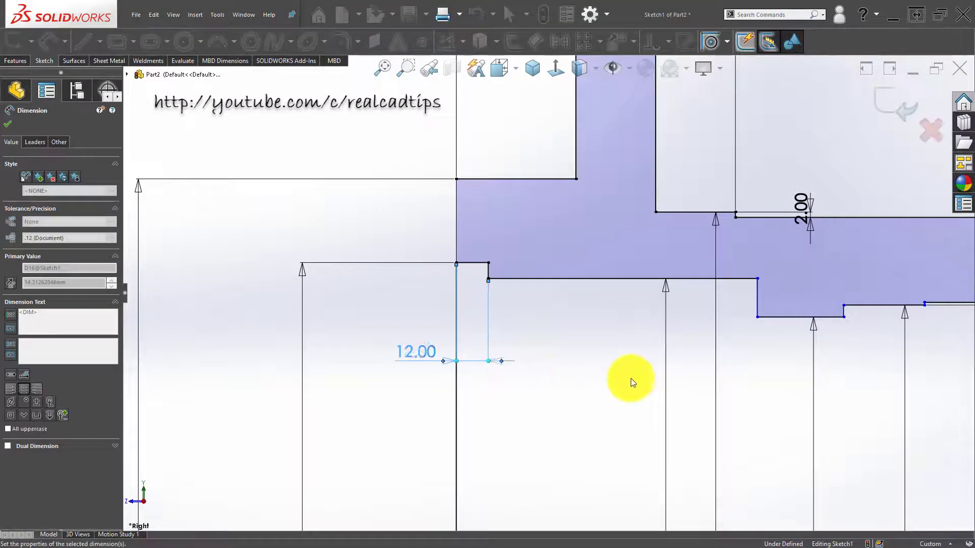
Step: Dimension the inner edge between the near-end recess shoulder and the downward step of the lowest bore section as 133 mm
left_click(489, 272)
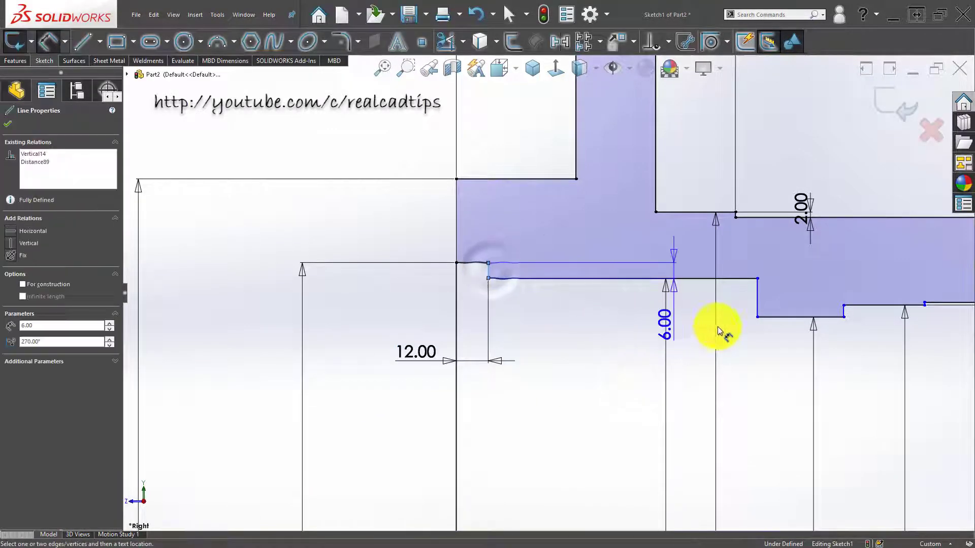
left_click(758, 300)
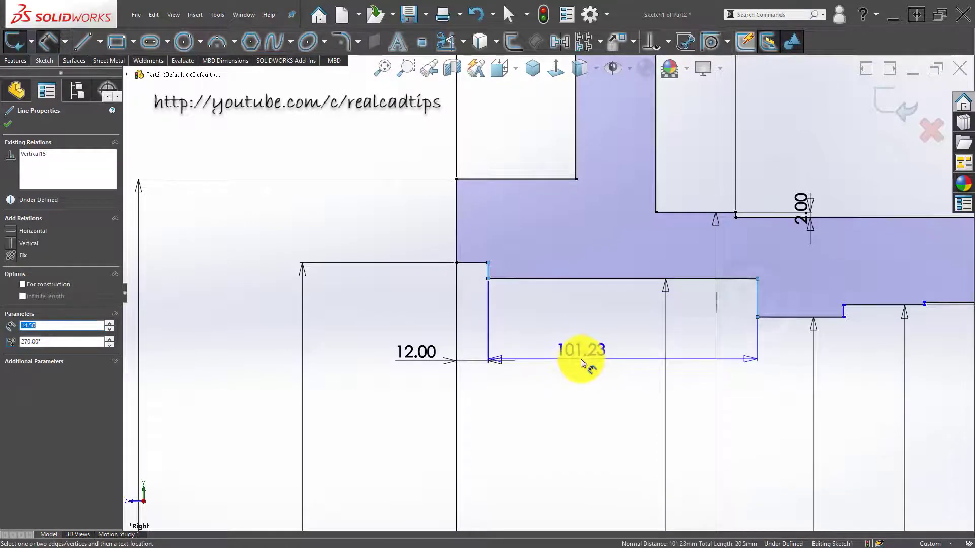
left_click(581, 358)
type("133")
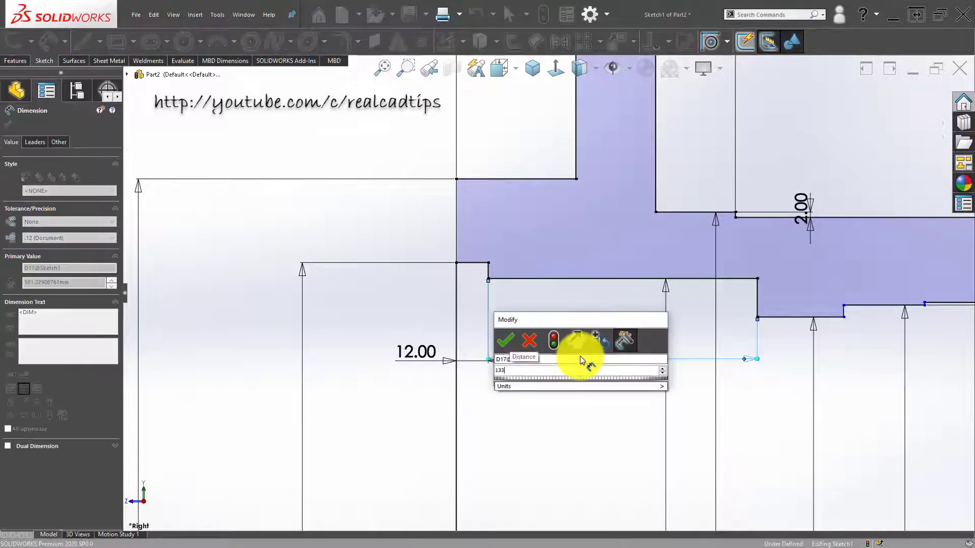
key("Return")
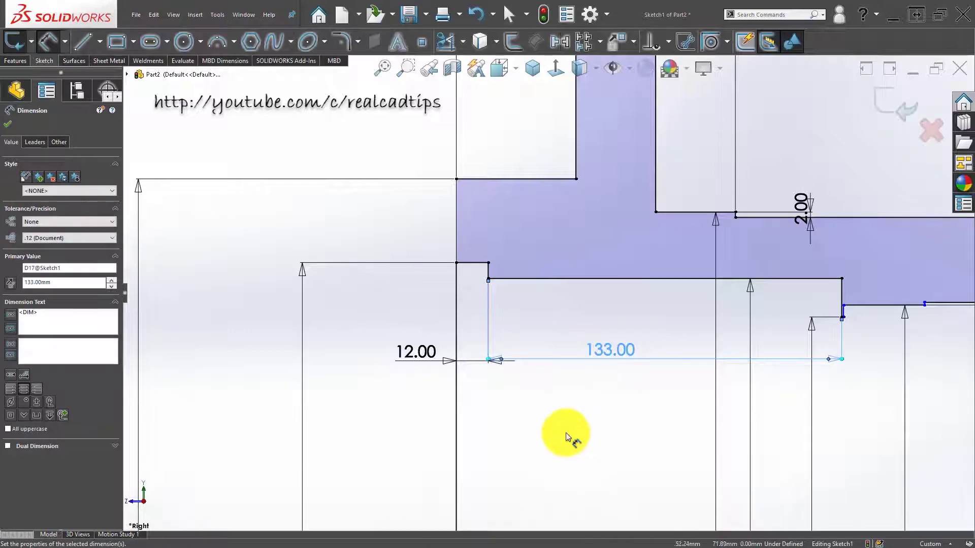
left_click(558, 430)
Step: Move the far vertical edge of the lowest inner section toward the far end, widening that section to about 14 mm
scroll(818, 344, "up", 3)
scroll(821, 338, "down", 2)
scroll(766, 310, "down", 2)
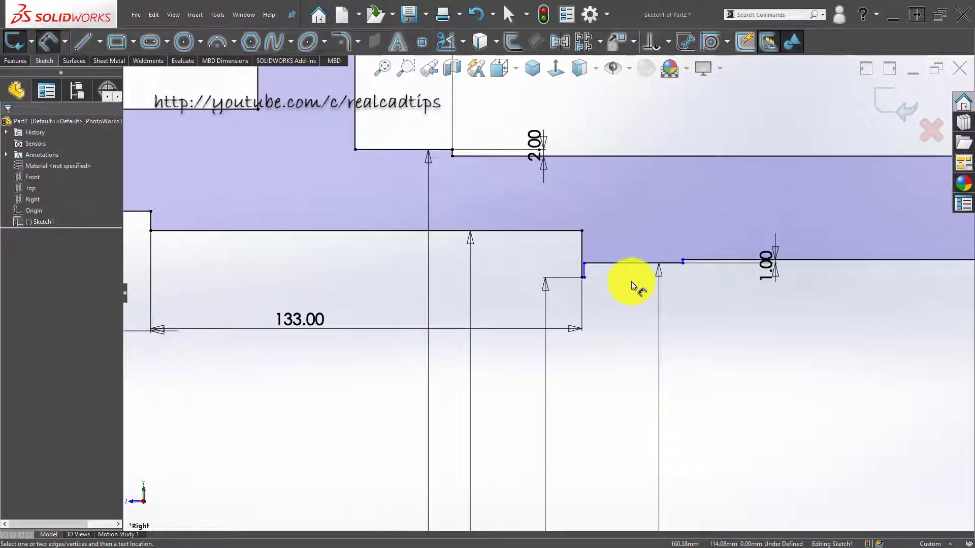
scroll(631, 282, "up", 2)
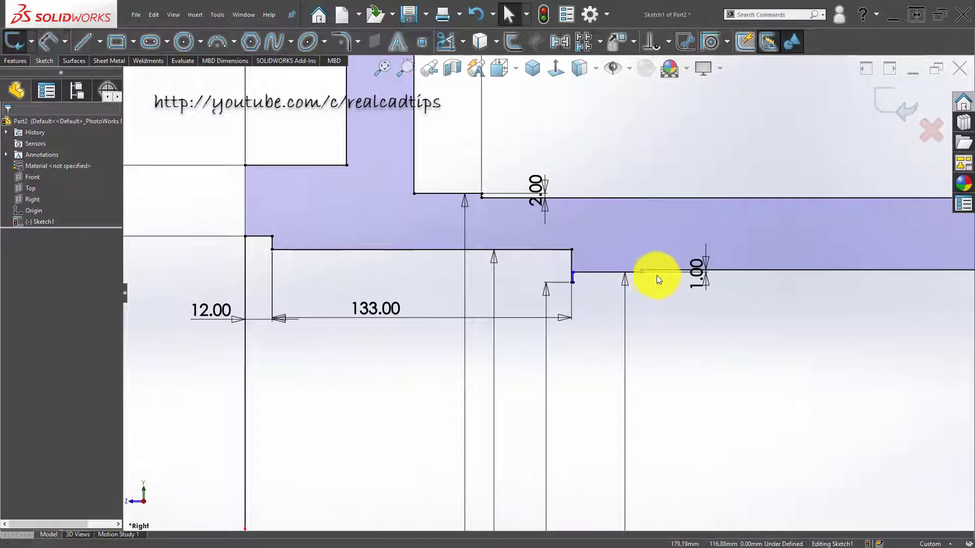
scroll(632, 279, "down", 2)
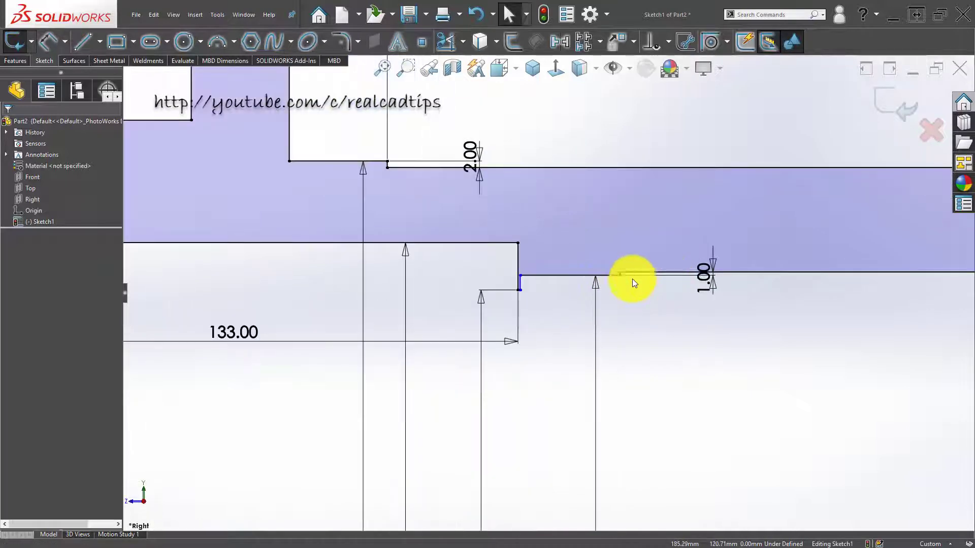
left_click(520, 283)
scroll(564, 293, "down", 3)
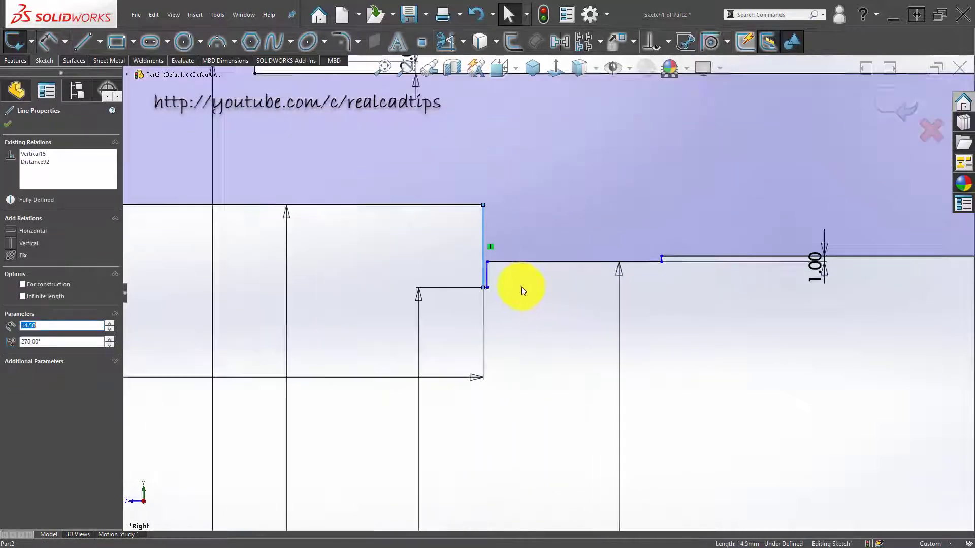
key("Escape")
left_click_drag(476, 267, 568, 272)
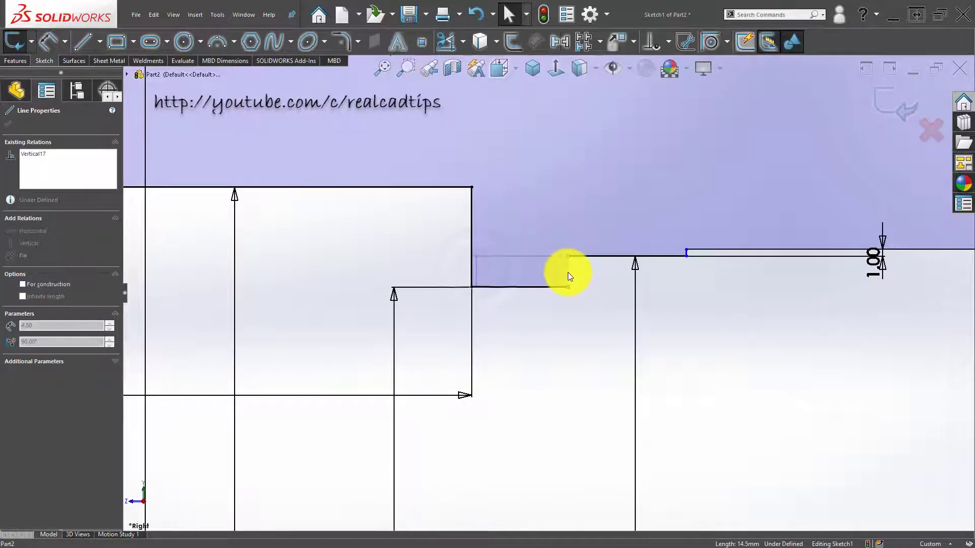
left_click(698, 349)
Step: Dimension the inner edge between the lowest section's far shoulder and the small 1 mm step as 52 mm
right_click_drag(695, 377, 716, 225)
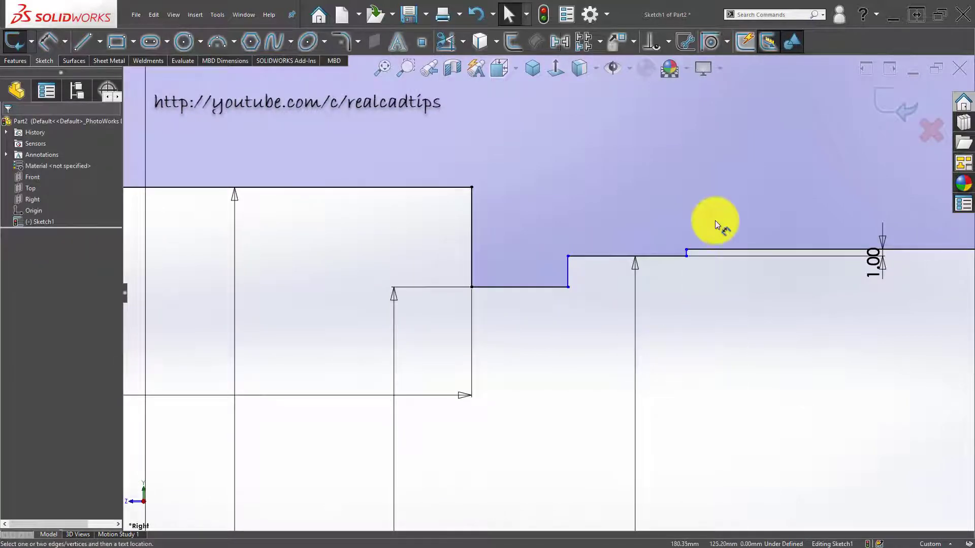
scroll(615, 300, "down", 2)
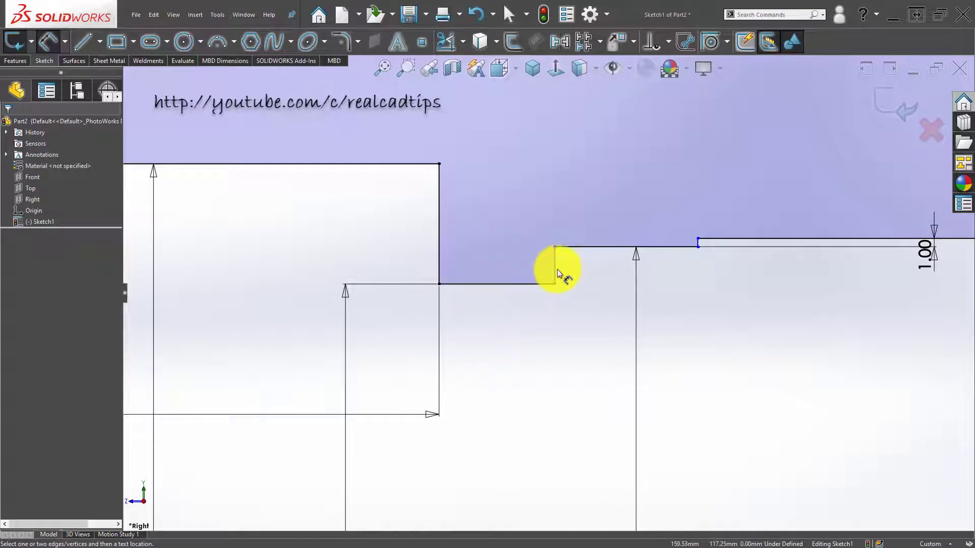
left_click(557, 269)
scroll(685, 246, "down", 2)
left_click(688, 246)
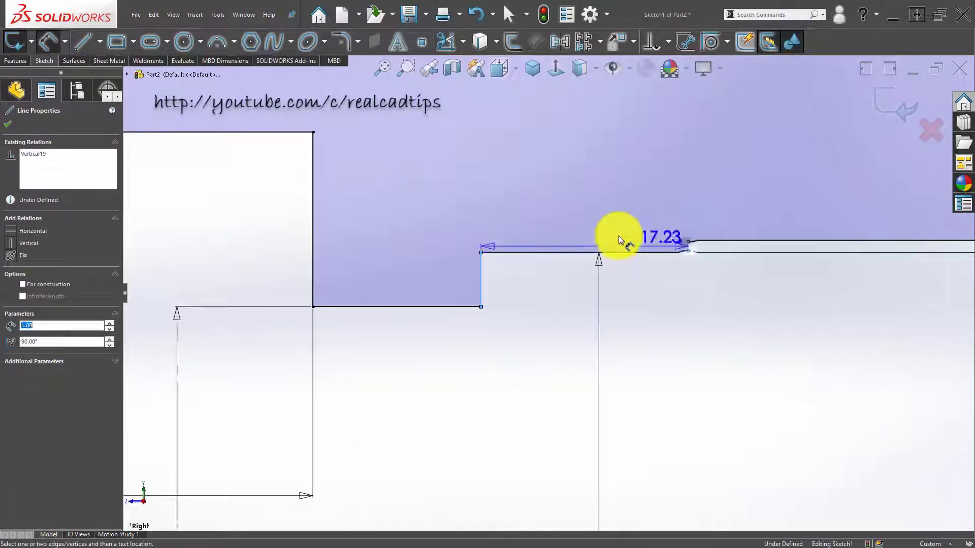
left_click(602, 199)
type("52")
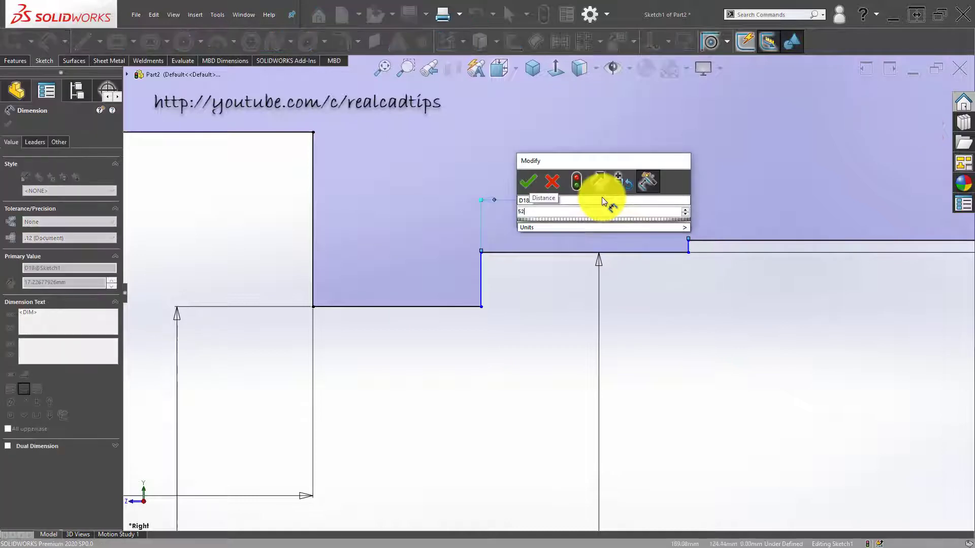
key("Return")
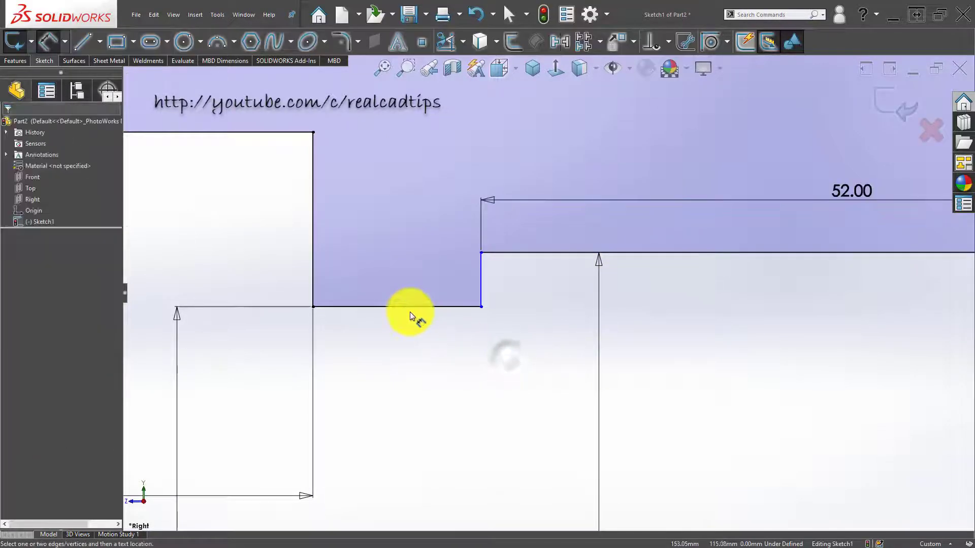
Step: Dimension the length of the lowest inner edge, just before the 52 mm section, as 76 mm
left_click(410, 309)
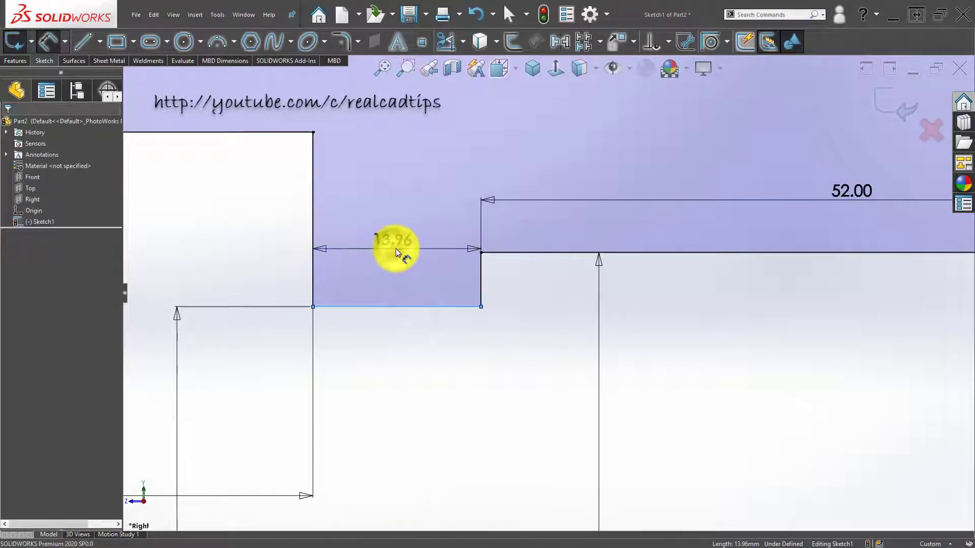
left_click(395, 248)
type("766")
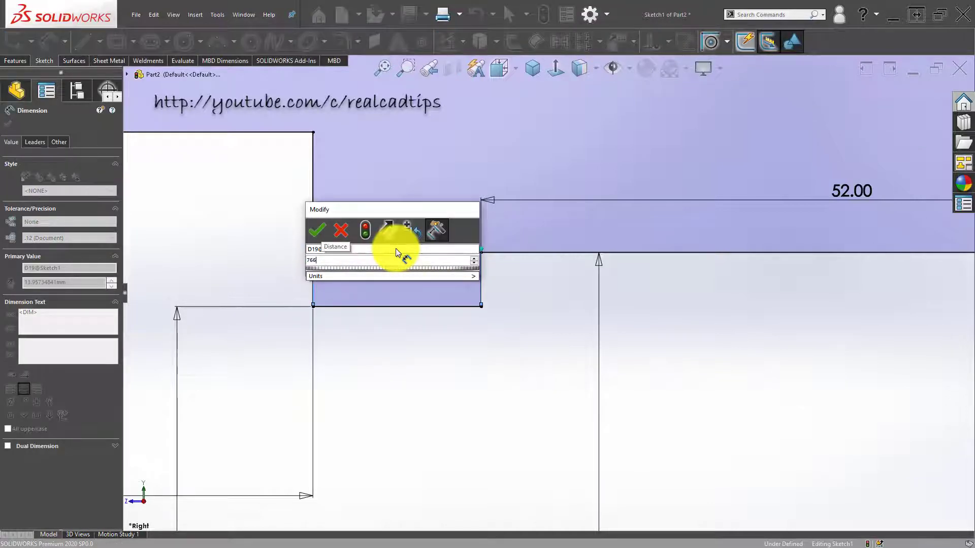
key("Return")
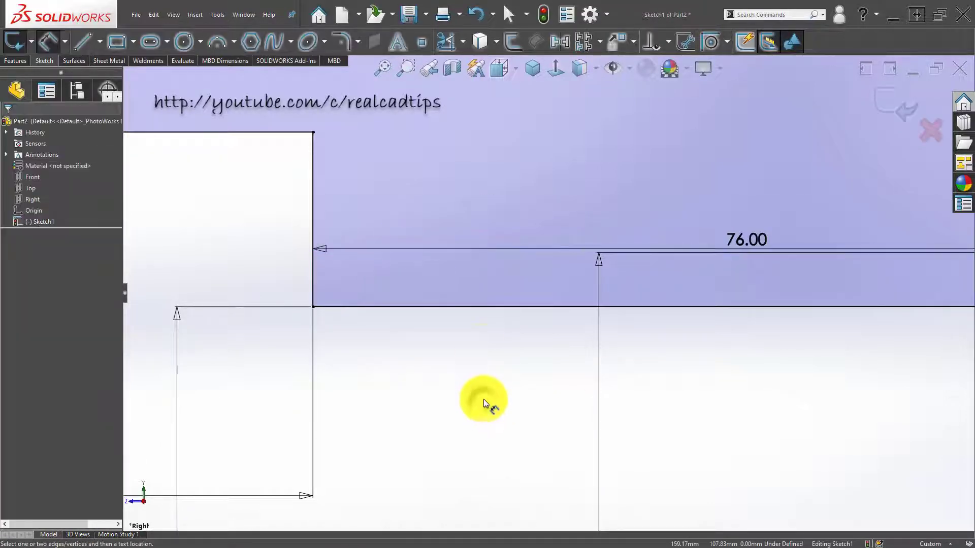
Step: Reposition the 1 mm step dimension clear of the 52 mm one and raise the 76 mm dimension inside the profile
scroll(490, 392, "up", 5)
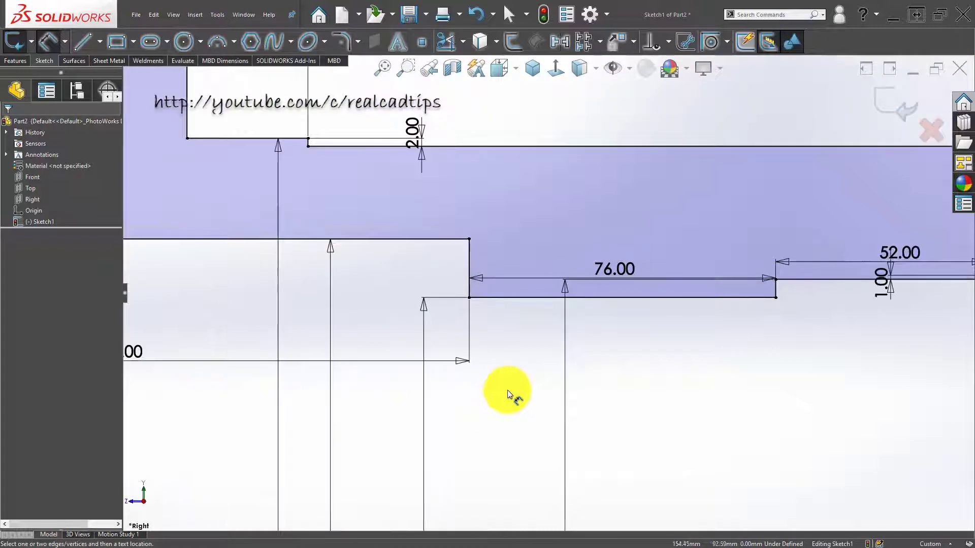
scroll(584, 355, "up", 6)
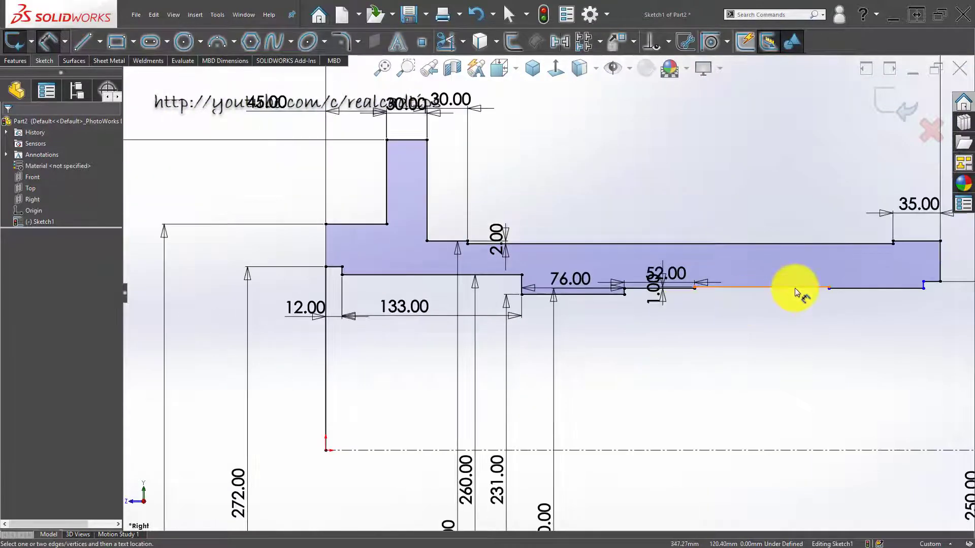
scroll(638, 305, "down", 2)
scroll(637, 306, "down", 2)
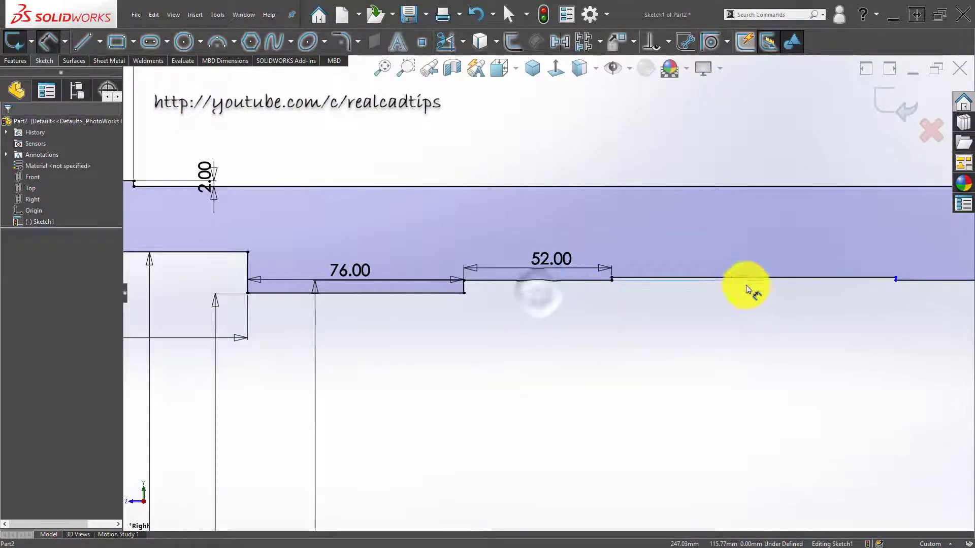
left_click_drag(745, 285, 732, 283)
left_click(670, 388)
left_click_drag(358, 267, 363, 215)
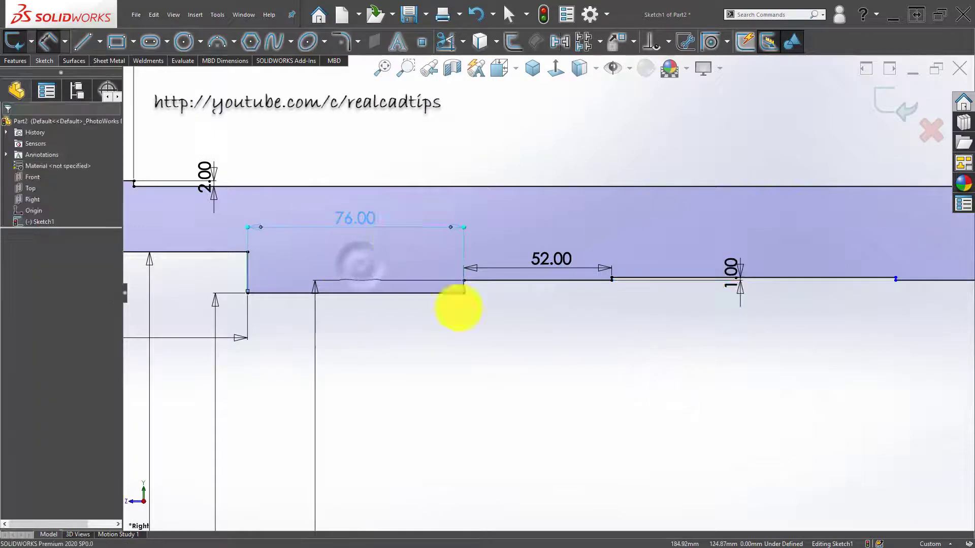
left_click(518, 336)
Step: Dimension the inner edge between the second 1 mm step and the end recess's shoulder as 63 mm
scroll(570, 320, "up", 3)
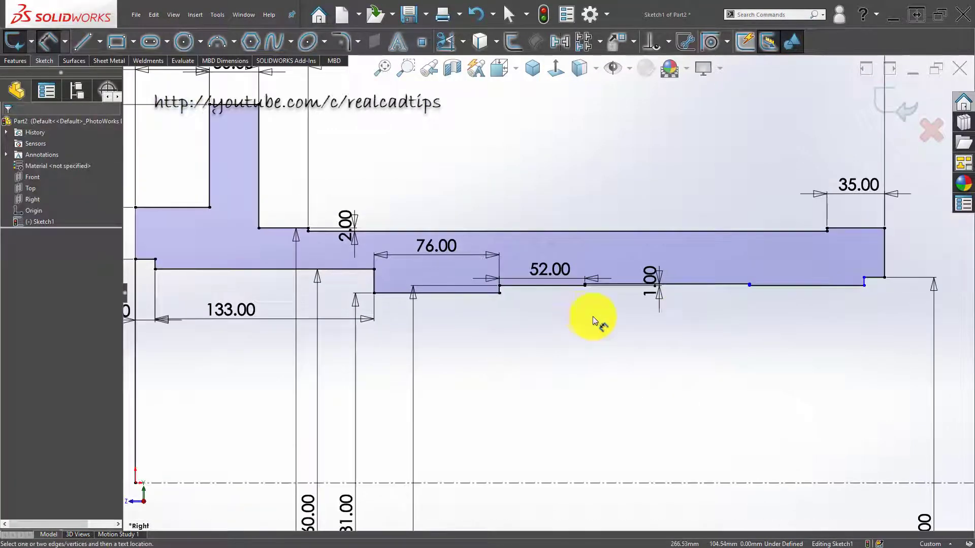
scroll(736, 321, "down", 1)
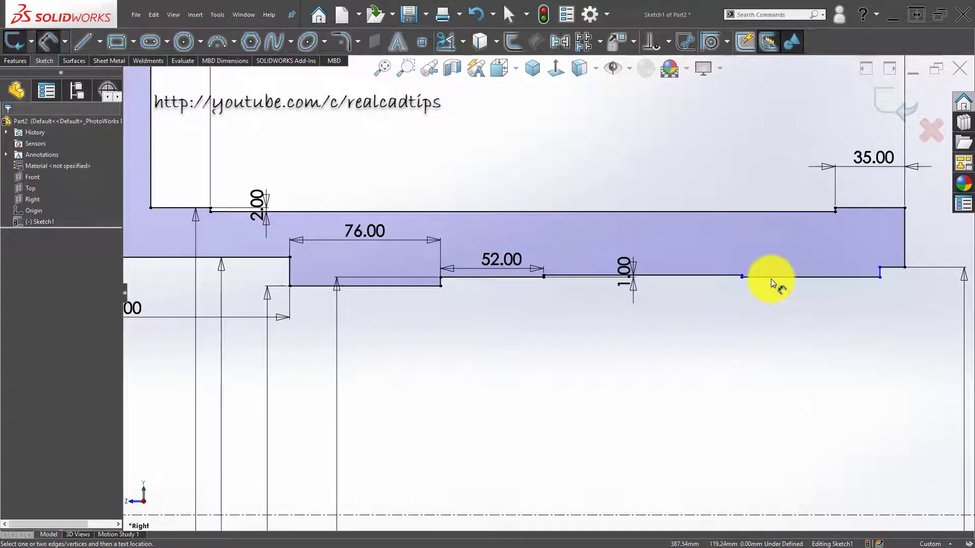
scroll(798, 272, "down", 6)
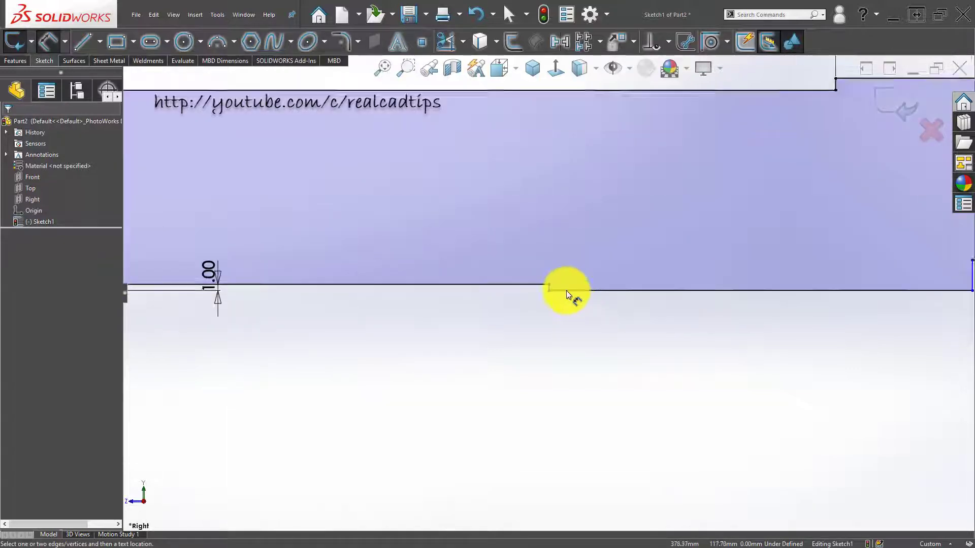
scroll(535, 285, "down", 2)
left_click(534, 285)
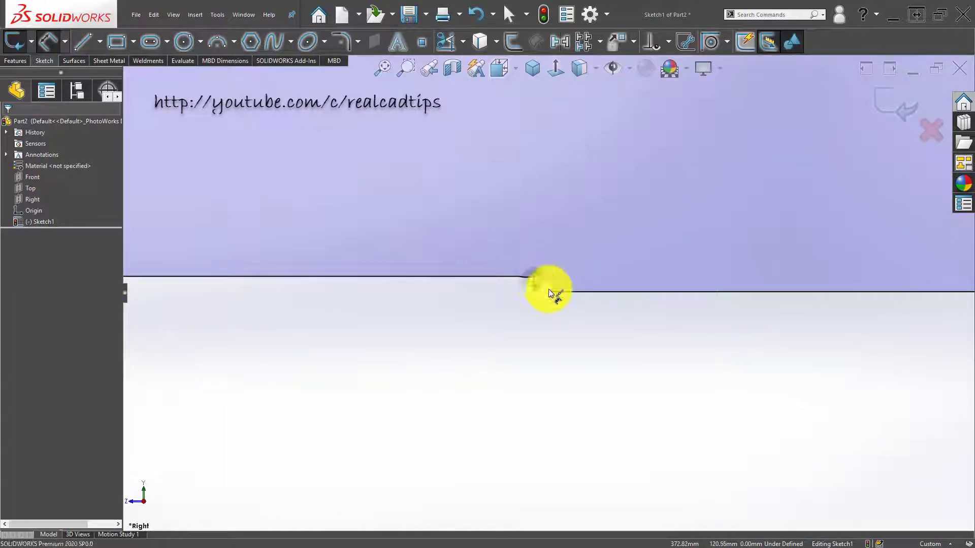
scroll(553, 290, "up", 5)
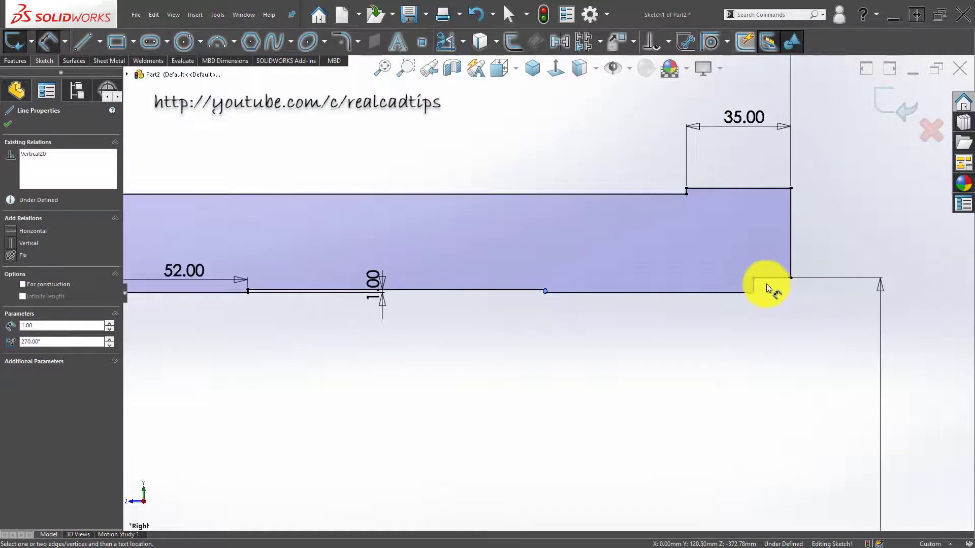
left_click(752, 284)
left_click(663, 342)
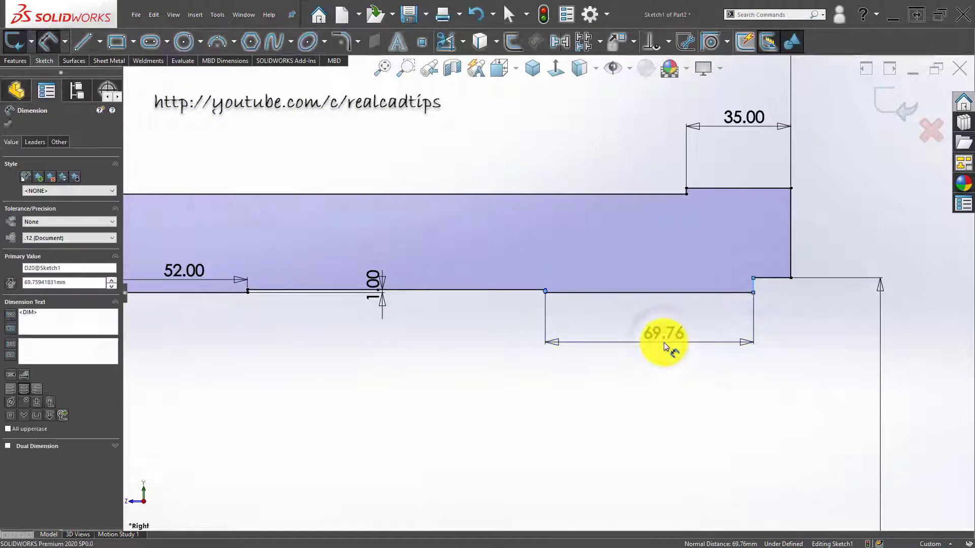
type("63.00mm")
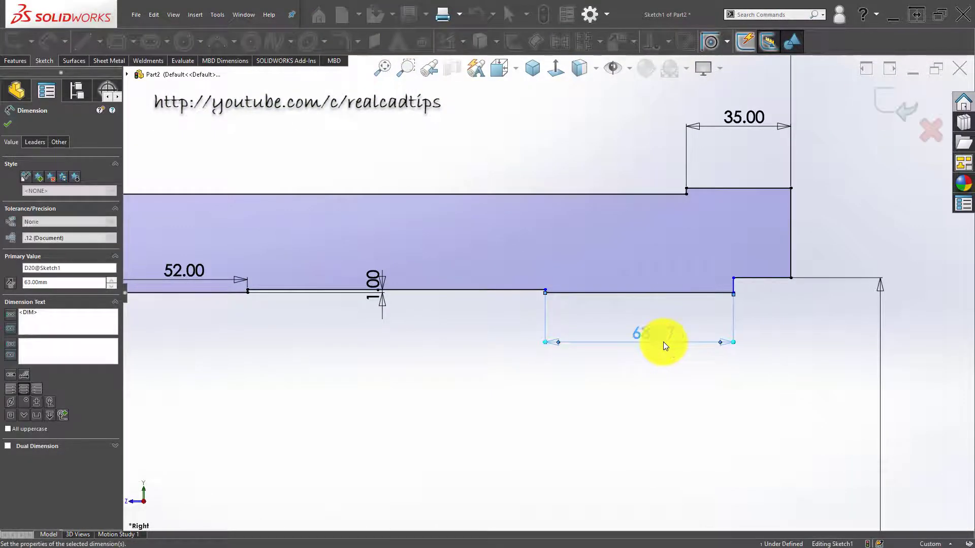
key("Return")
left_click(665, 379)
Step: Dimension the length of the end recess, from its shoulder to the profile's end edge, as 6.5 mm
scroll(734, 352, "down", 4)
scroll(749, 304, "up", 3)
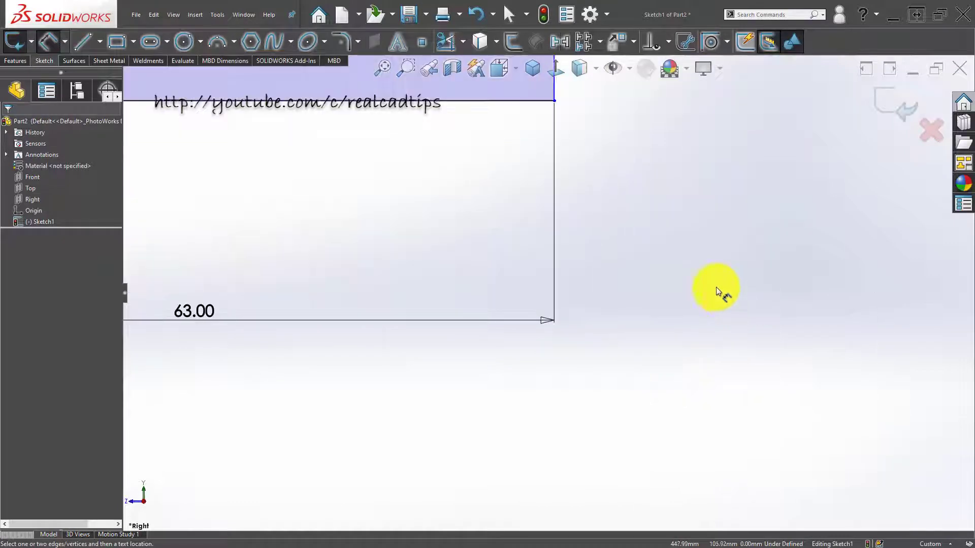
left_click(552, 215)
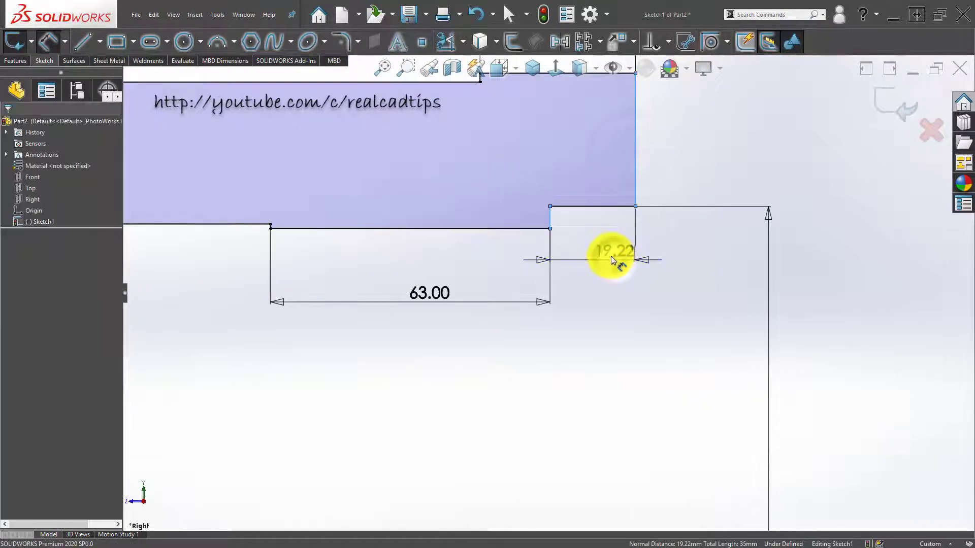
left_click(611, 256)
type("6.5")
key("Return")
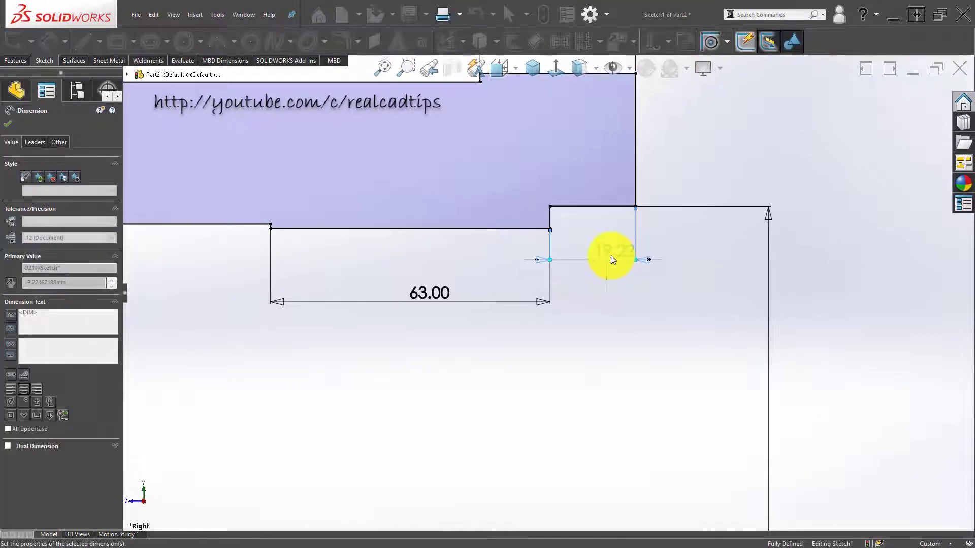
scroll(608, 327, "up", 6)
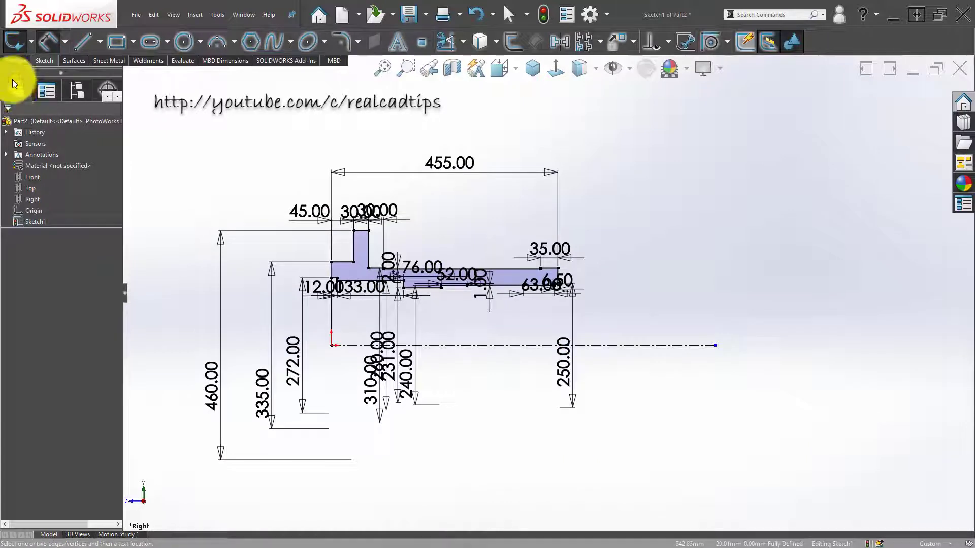
left_click(15, 60)
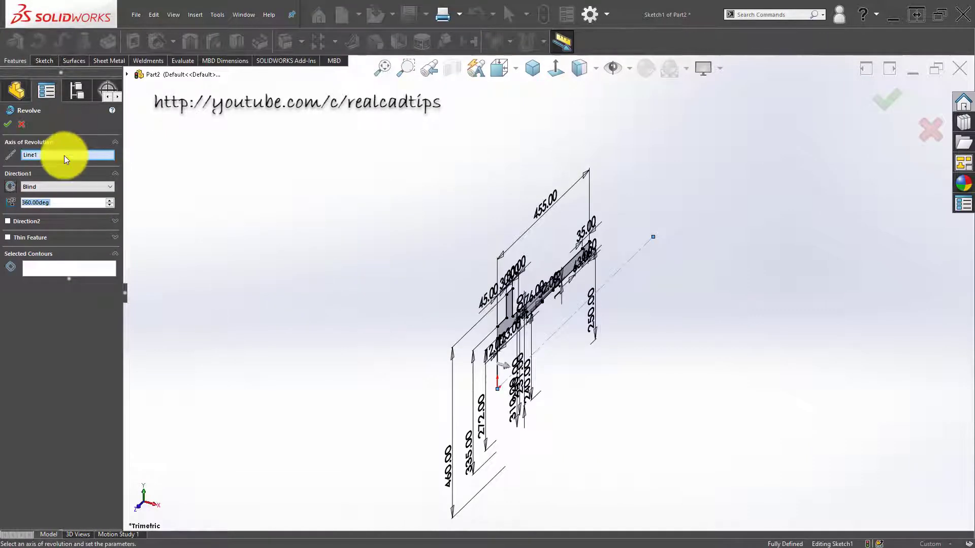
mouse_move(346, 338)
middle_mouse_down()
mouse_move(365, 260)
mouse_move(331, 288)
mouse_move(252, 265)
middle_mouse_up()
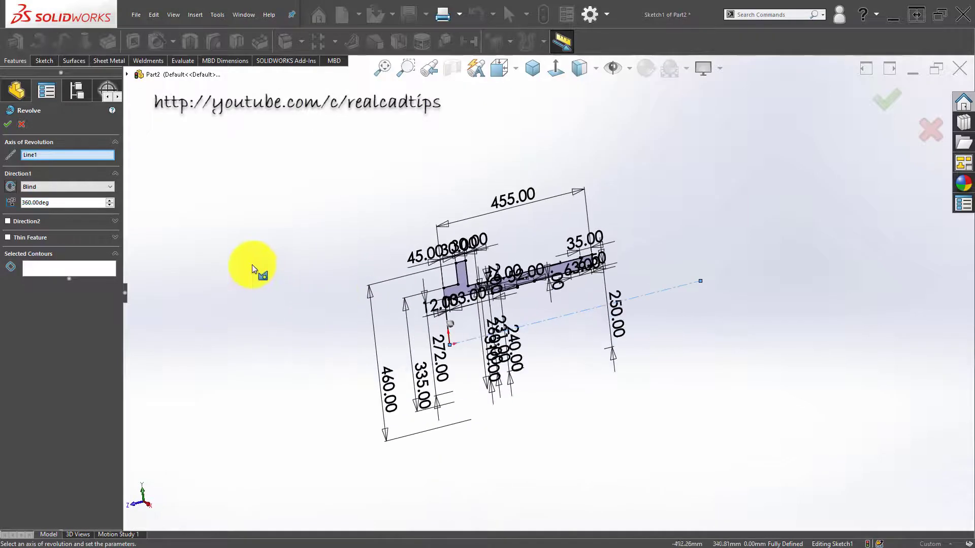
scroll(502, 283, "down", 6)
middle_click_drag(509, 278, 505, 261)
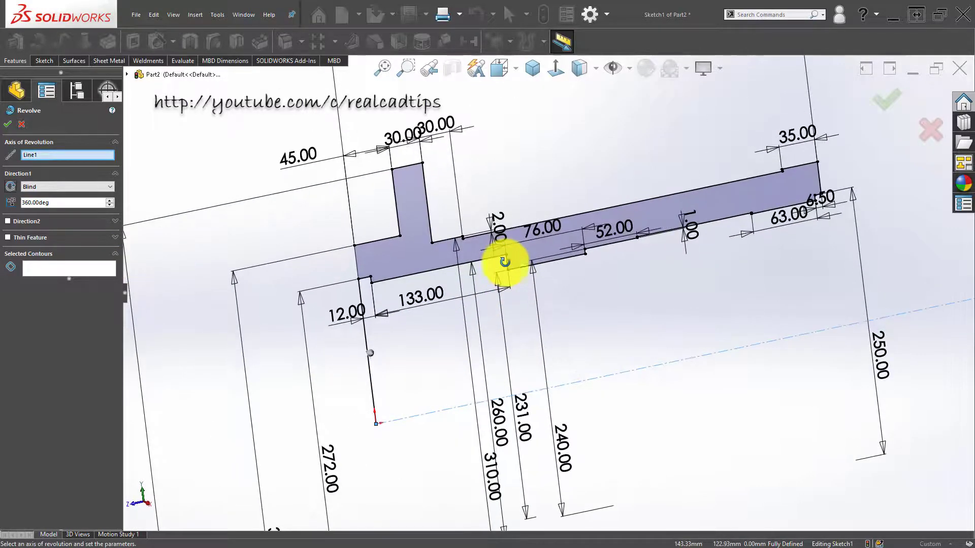
left_click(25, 126)
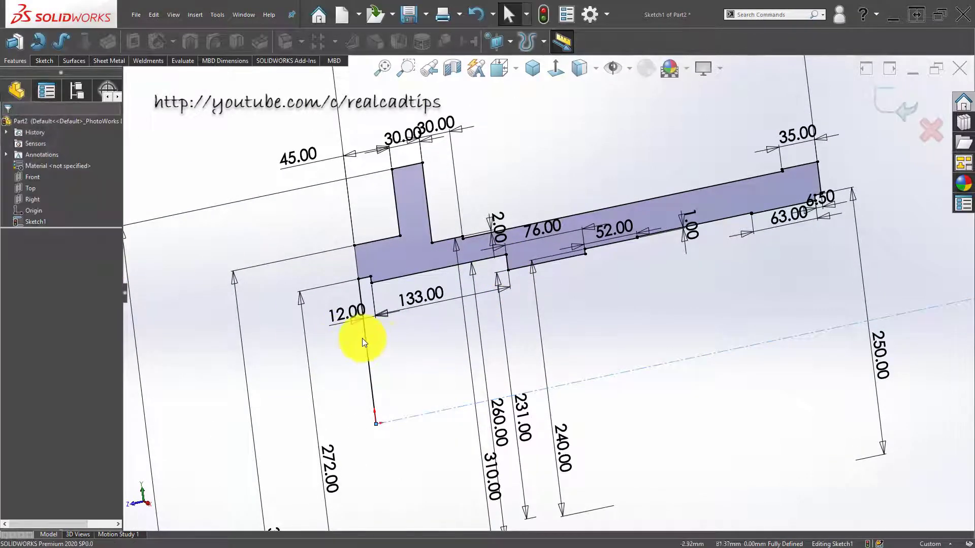
Step: Convert the vertical line between origin and profile to construction geometry and revolve the profile 360° about the long centerline
left_click(364, 336)
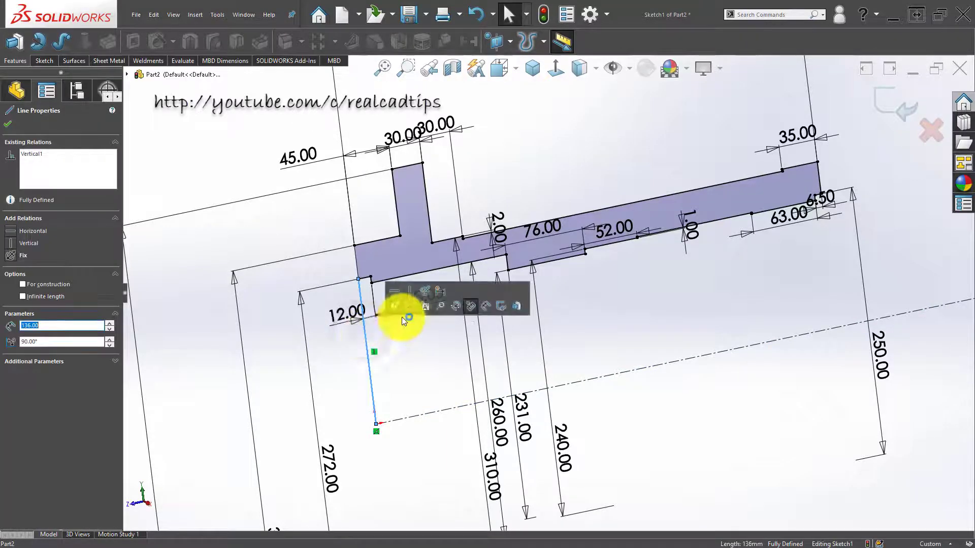
left_click(406, 301)
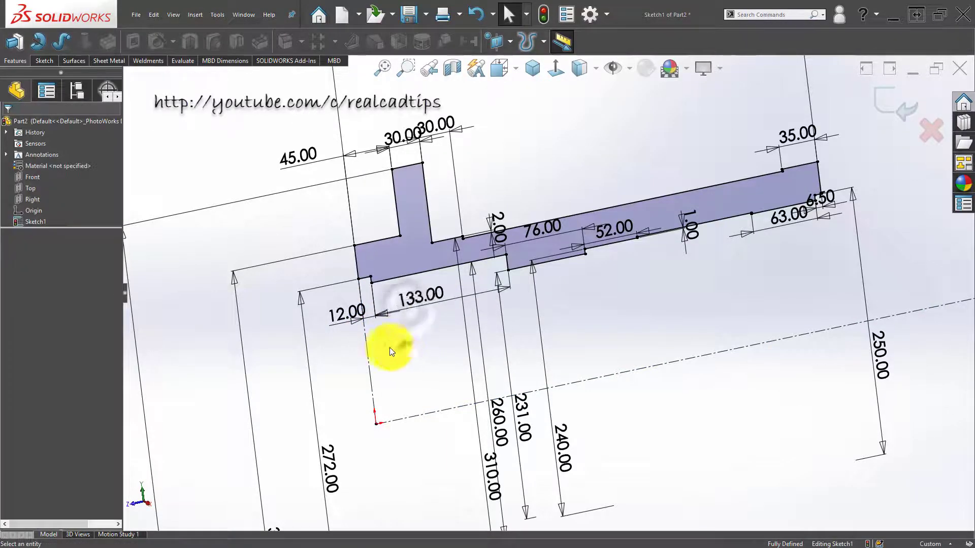
left_click(45, 44)
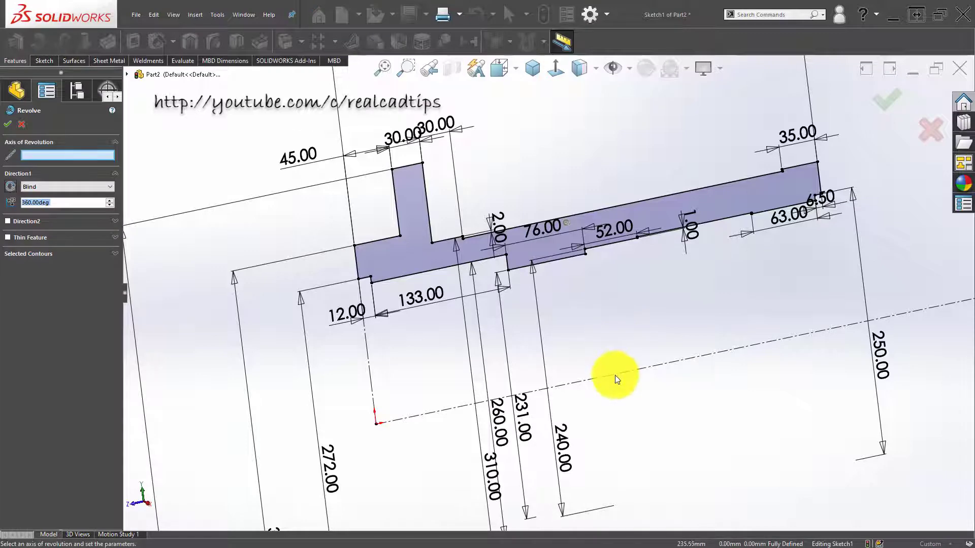
left_click(617, 378)
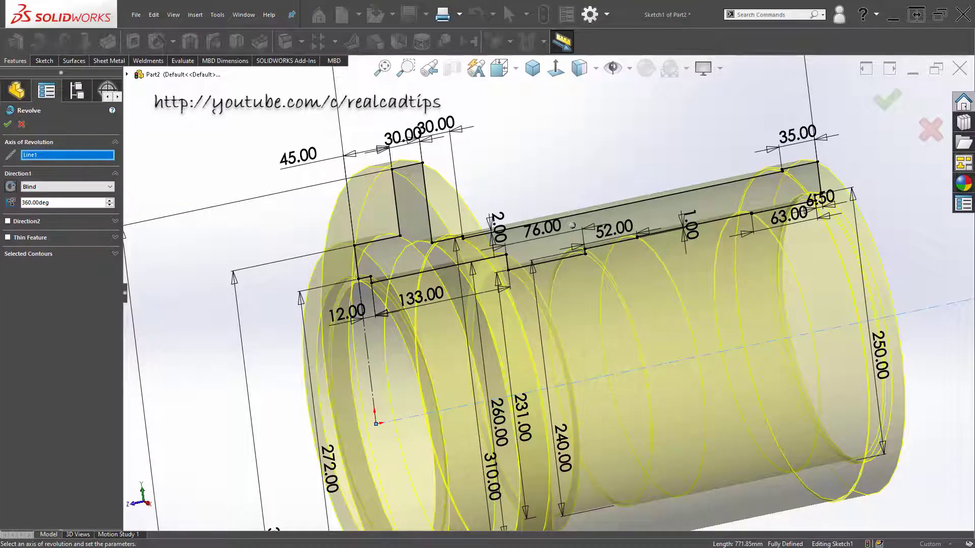
left_click(7, 124)
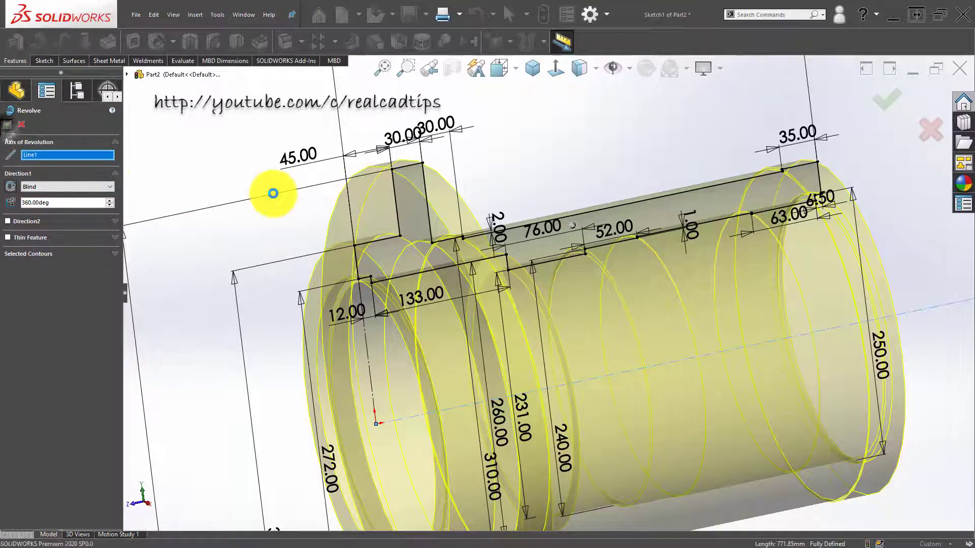
Step: Give the narrow cylindrical band directly behind the flange a red face color (RGB 255, 0, 0)
middle_click_drag(320, 211, 451, 234)
scroll(424, 309, "down", 3)
middle_click_drag(419, 307, 420, 239)
left_click(580, 257)
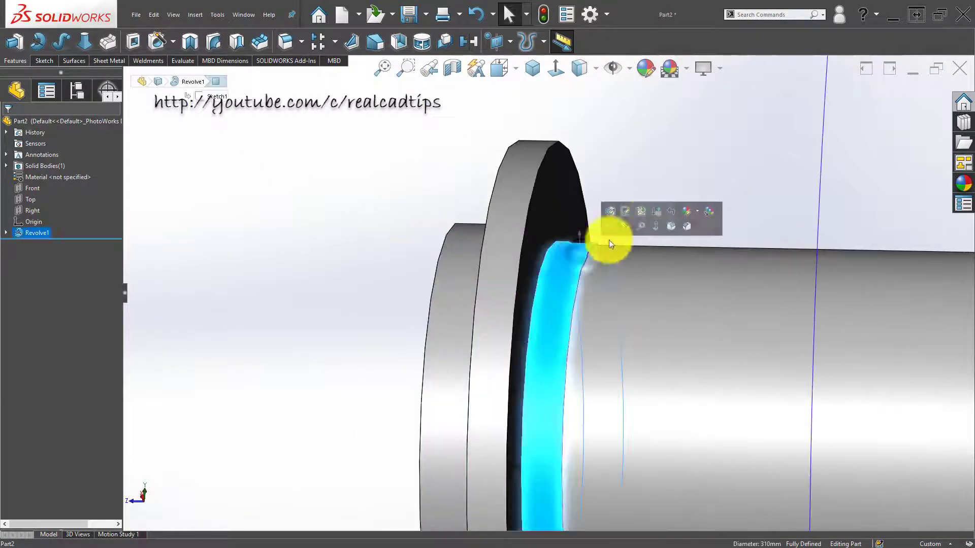
left_click(697, 209)
left_click(697, 209)
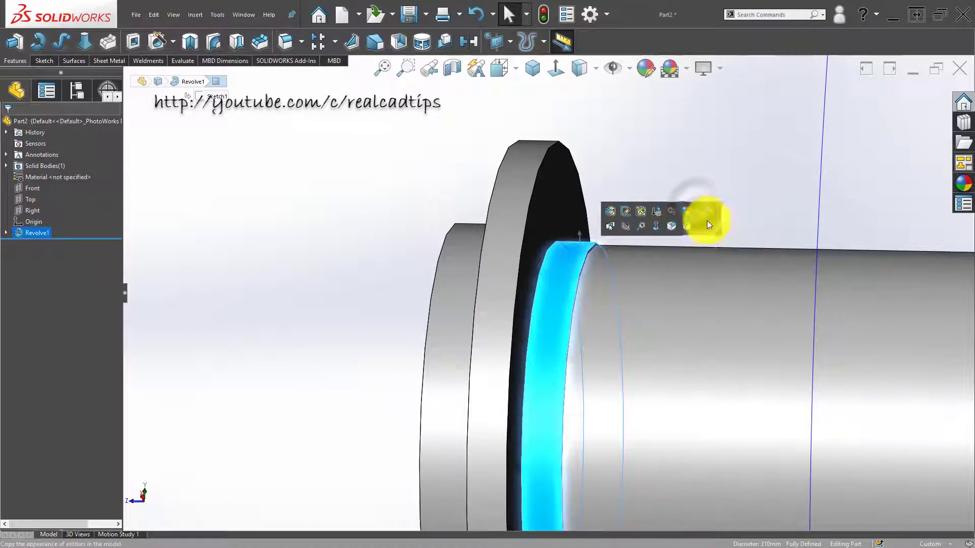
left_click(697, 211)
left_click(702, 234)
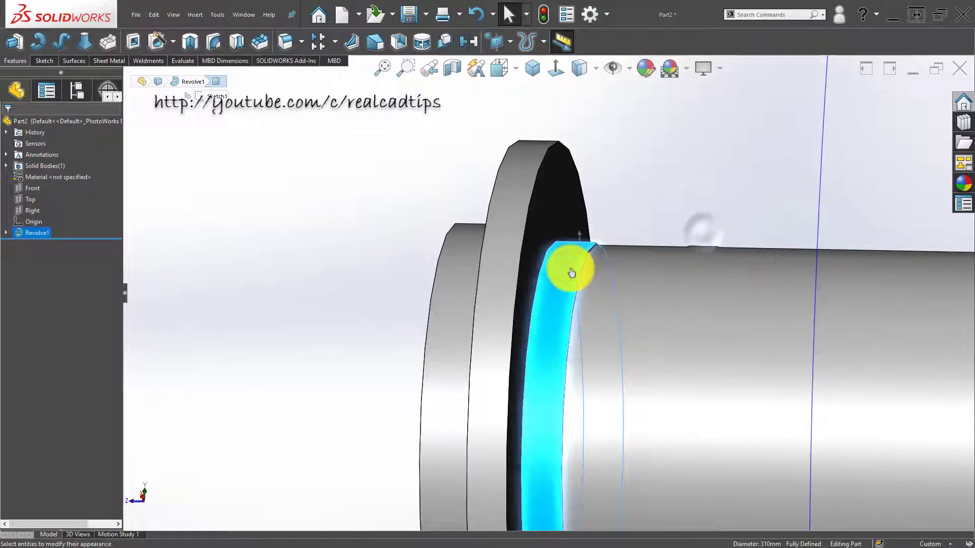
left_click(570, 268)
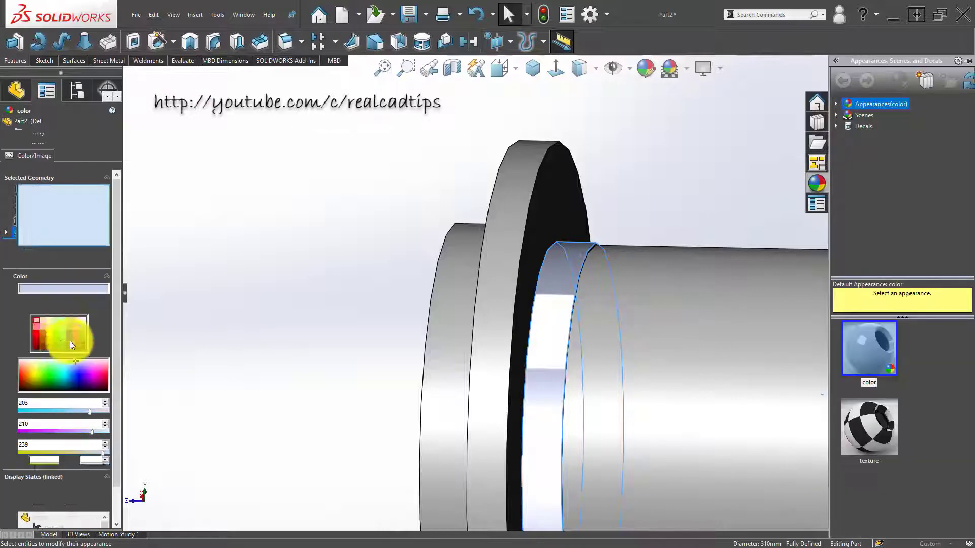
left_click(35, 333)
Step: Add the outer band at the sleeve's free end and the short recess inside that end to the red faces
scroll(521, 303, "up", 5)
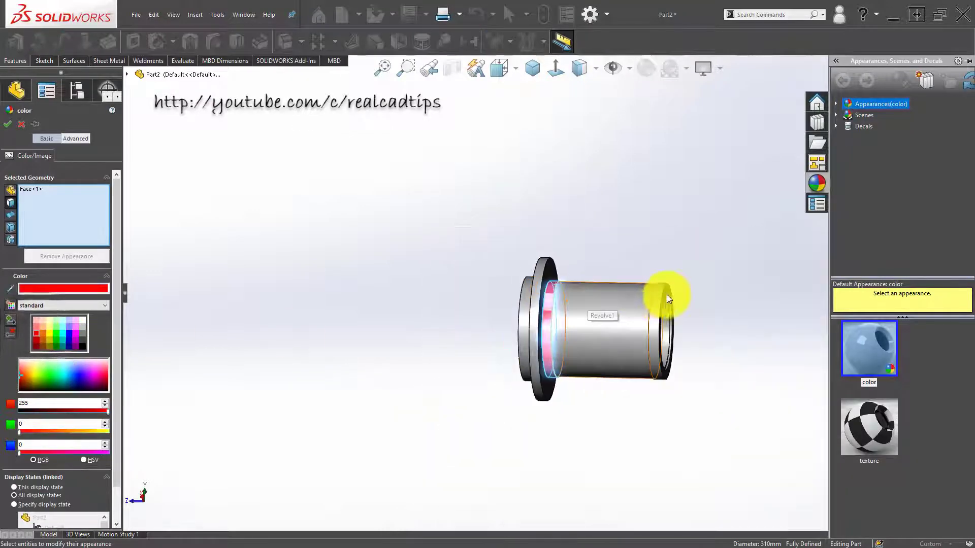
scroll(660, 293, "down", 3)
left_click(615, 292)
middle_click_drag(571, 289, 648, 285)
scroll(612, 329, "down", 5)
left_click(590, 322)
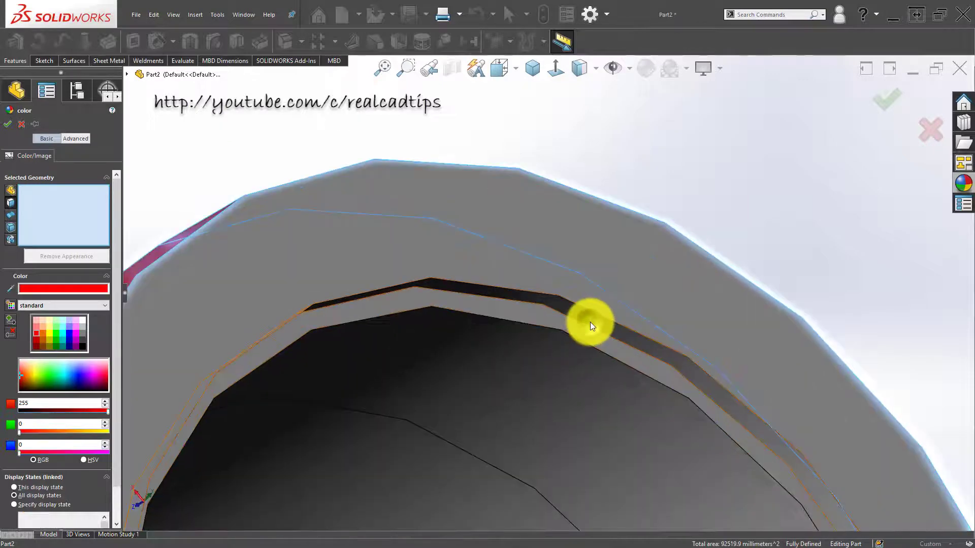
Step: Add the recess's shoulder and the adjoining 63 mm long bore at the free end to the red faces
scroll(523, 321, "up", 3)
middle_click_drag(541, 320, 641, 330)
left_click(547, 301)
scroll(541, 325, "up", 2)
scroll(622, 330, "up", 4)
scroll(425, 367, "down", 2)
middle_click_drag(424, 367, 339, 347)
scroll(471, 334, "down", 3)
scroll(480, 355, "up", 5)
middle_click_drag(481, 355, 468, 309)
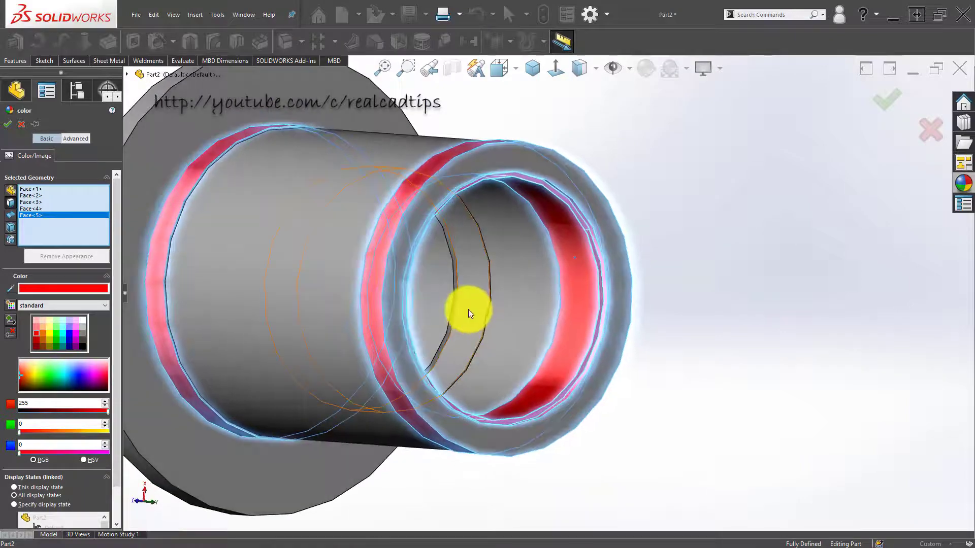
Step: Add the 52 mm long inner bore and the narrow shoulder beside it to the red faces
left_click(466, 309)
scroll(466, 309, "down", 5)
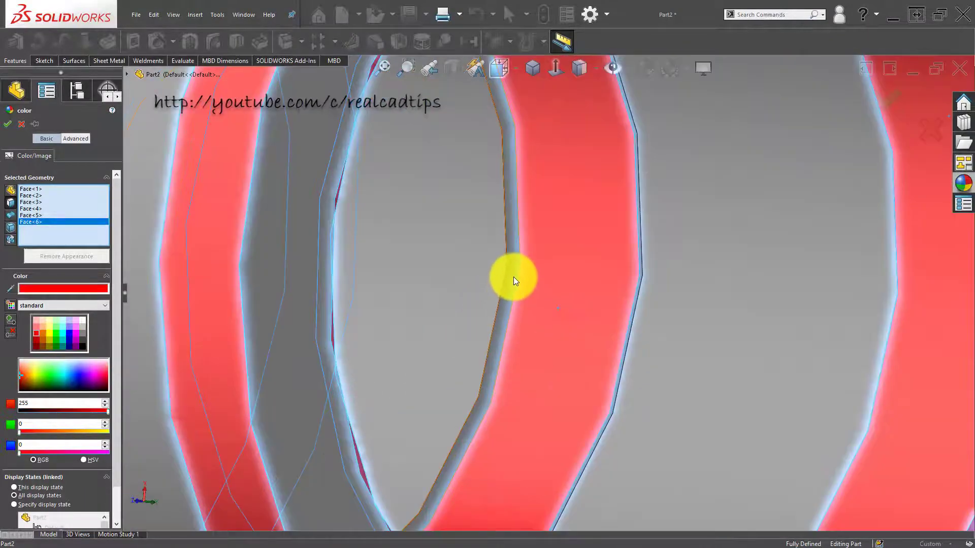
left_click(512, 278)
scroll(505, 300, "up", 5)
middle_click_drag(559, 311, 655, 319)
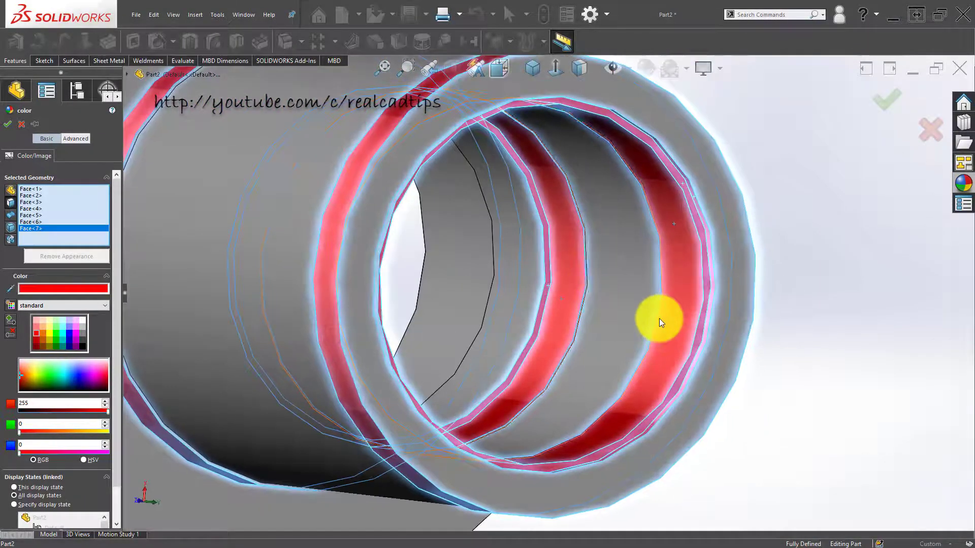
Step: Try adding the relieved bore between the two red inner bands to the red faces
scroll(635, 321, "down", 5)
scroll(611, 319, "down", 3)
left_click(616, 324)
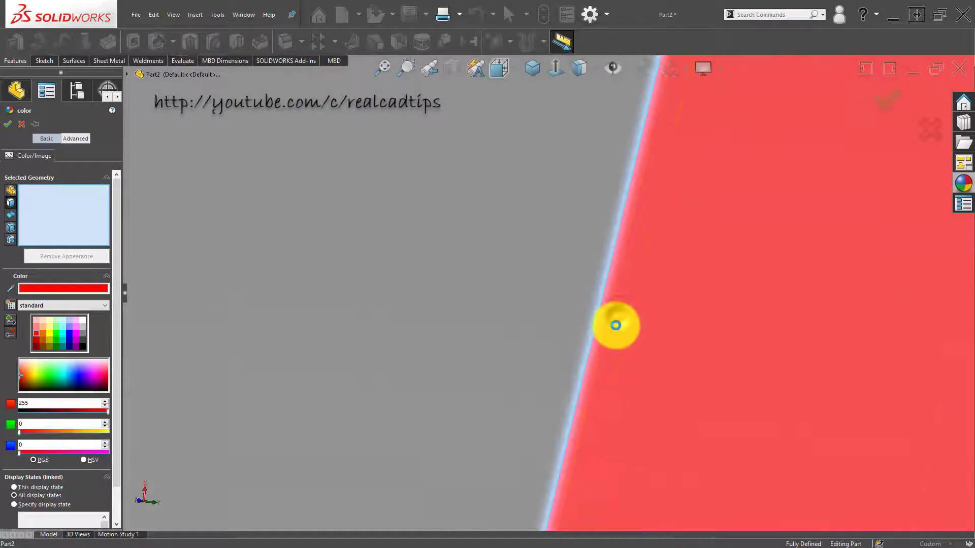
left_click(522, 325)
scroll(520, 326, "up", 5)
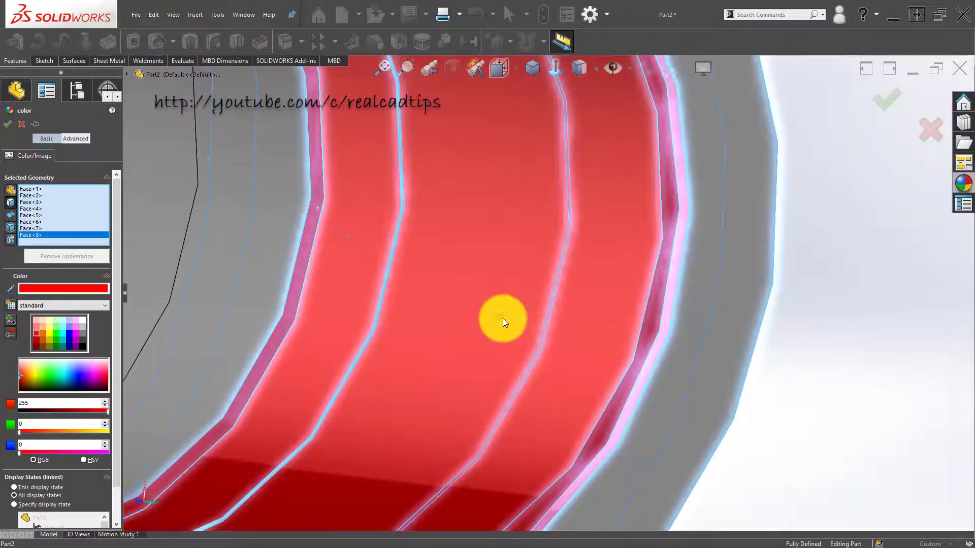
scroll(510, 336, "up", 3)
middle_click_drag(496, 322, 474, 309)
scroll(506, 394, "down", 5)
scroll(511, 384, "up", 5)
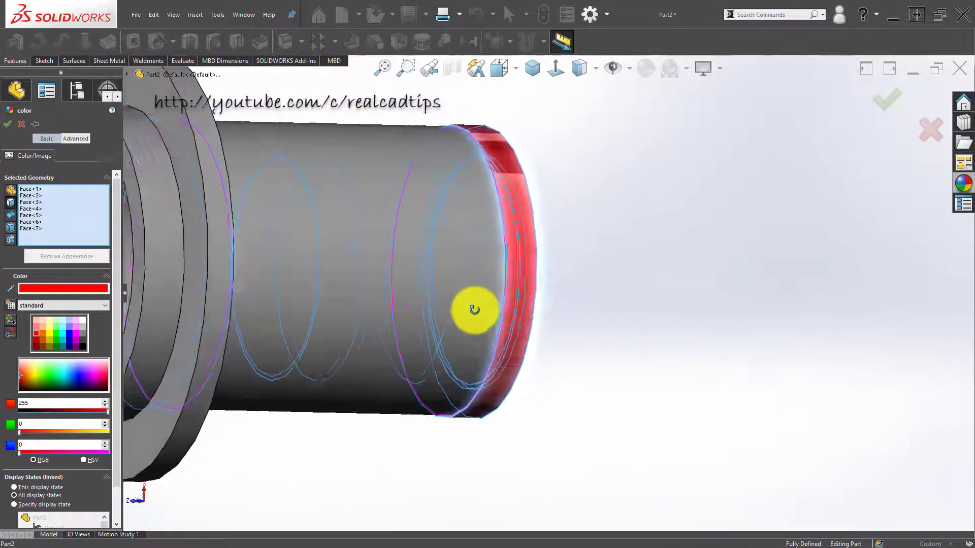
Step: Apply the red color to the selected faces and close the appearance settings
scroll(455, 308, "up", 2)
scroll(402, 233, "down", 3)
middle_click_drag(401, 232, 412, 215)
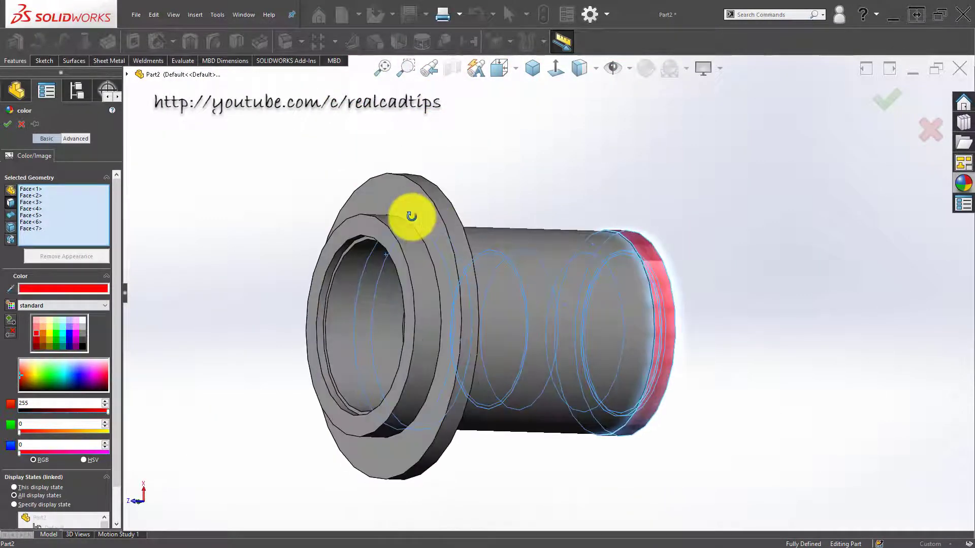
left_click(8, 123)
Step: Color the shallow recess bore and the annular end face at the flanged end red, and apply the appearance
middle_click_drag(422, 300, 422, 224)
scroll(406, 244, "down", 6)
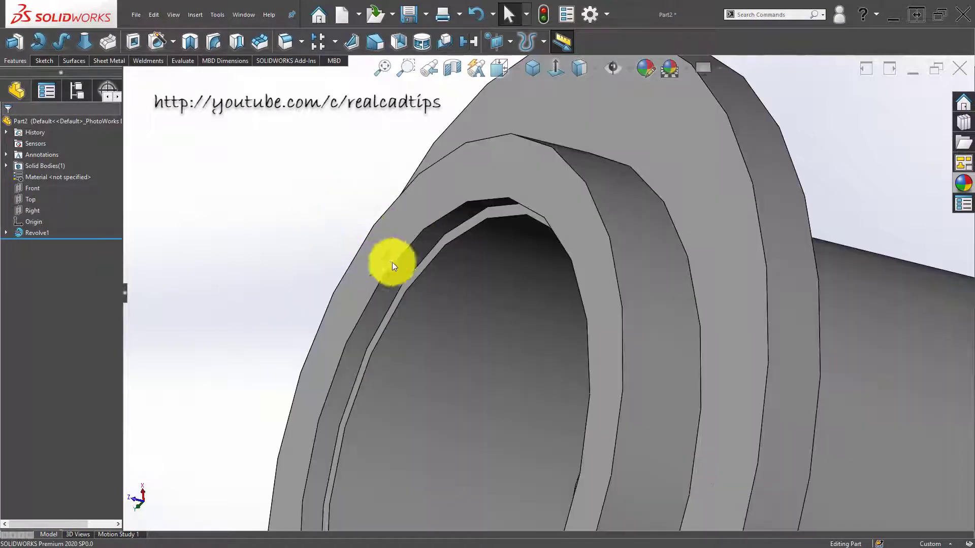
left_click(438, 255)
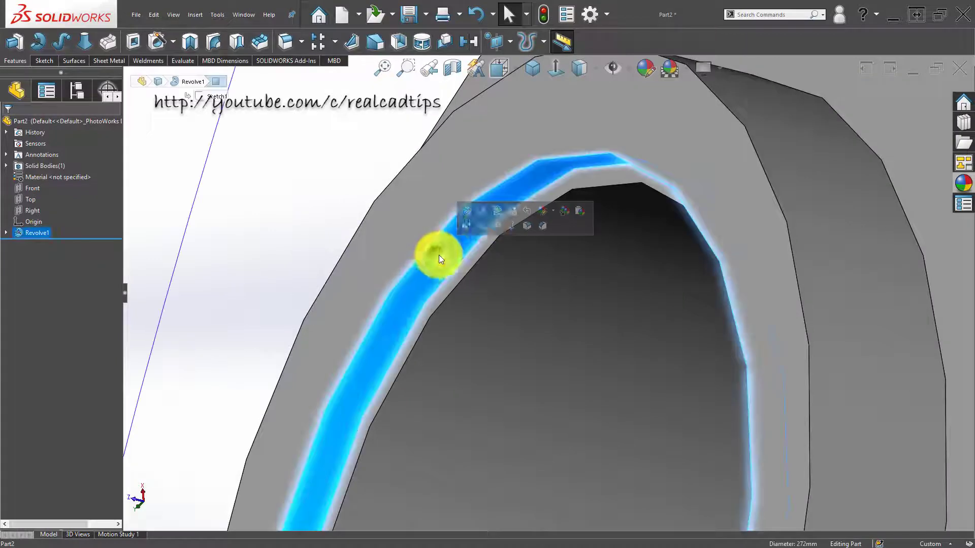
left_click(557, 213)
left_click(561, 236)
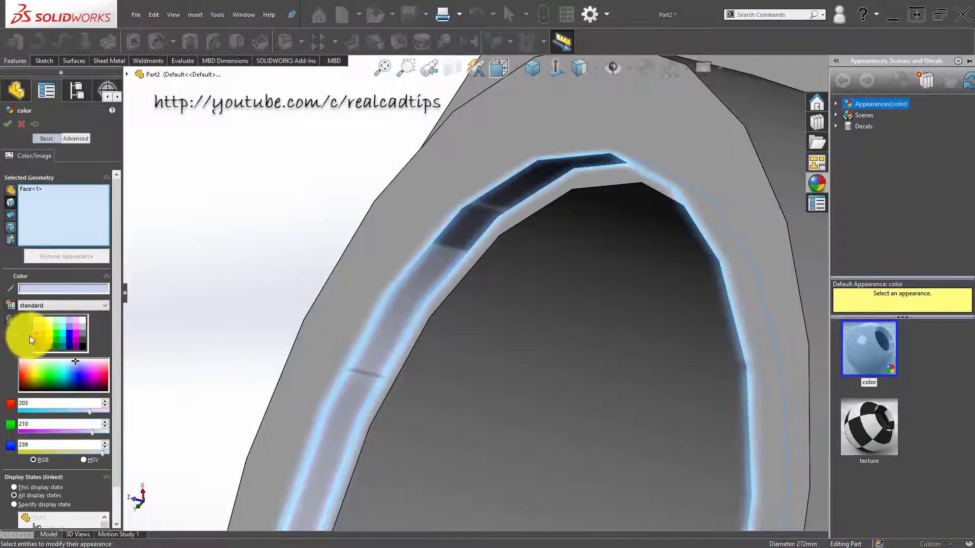
left_click(37, 333)
left_click(403, 253)
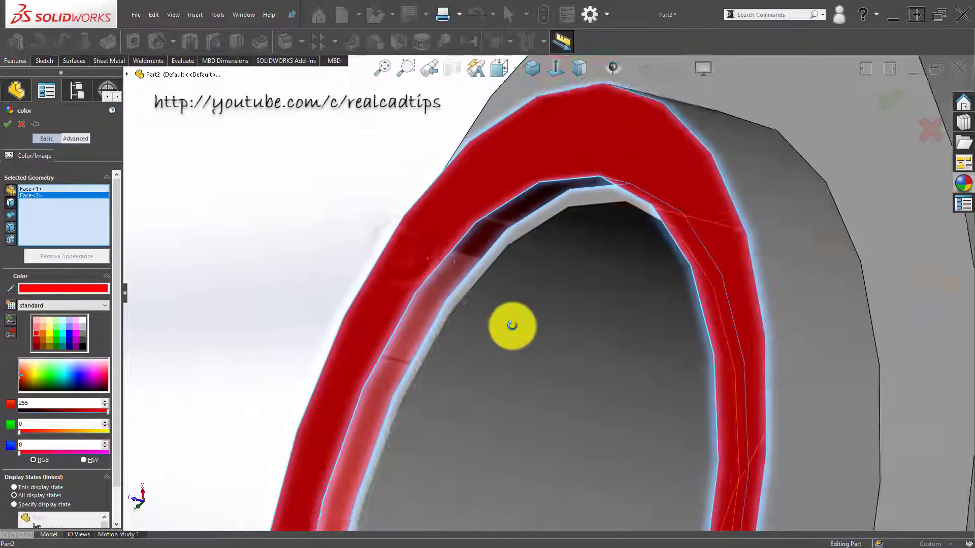
middle_click_drag(510, 325, 636, 402)
left_click(885, 103)
scroll(540, 392, "down", 3)
scroll(540, 391, "up", 3)
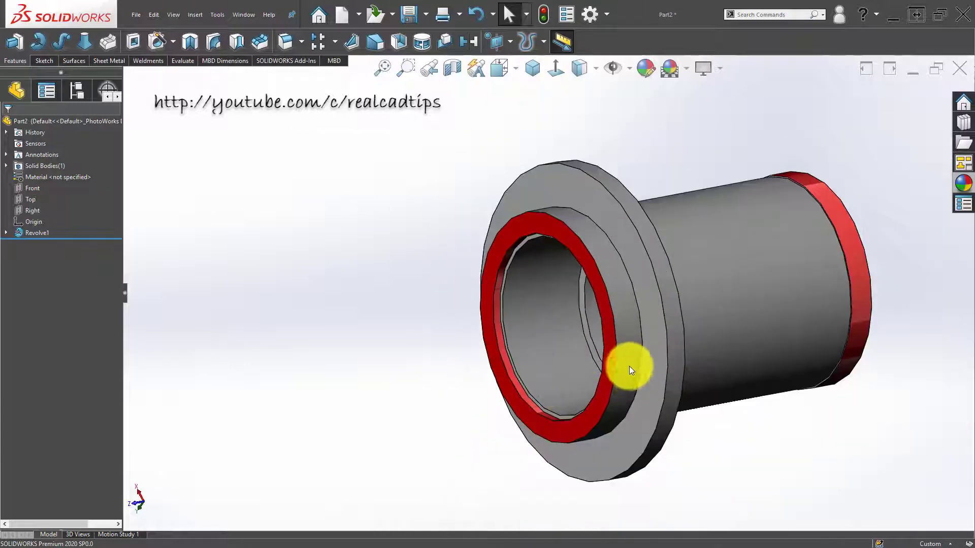
Step: Start a sketch on the flange's front face and draw a circle about 409 mm in diameter centered on the origin
middle_click_drag(629, 367, 650, 356)
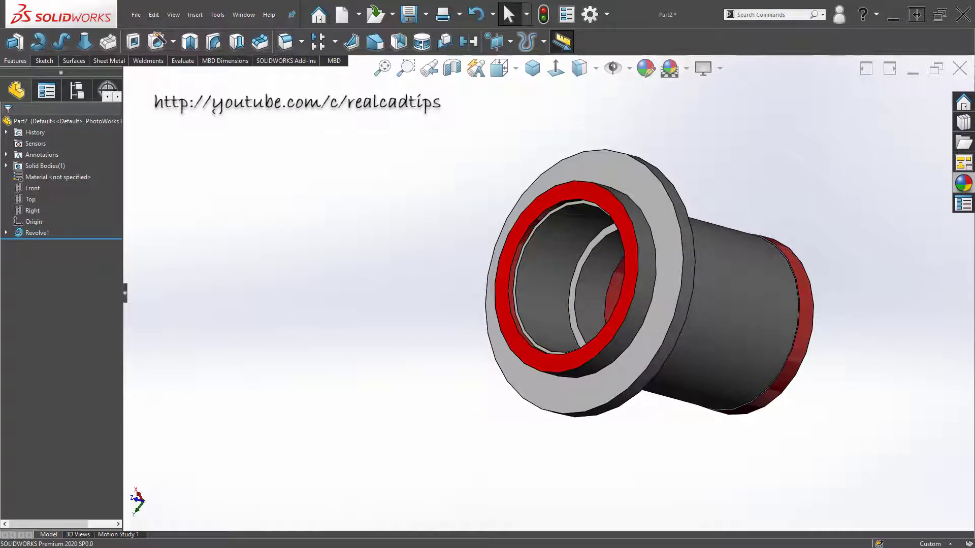
scroll(363, 271, "down", 2)
left_click(611, 165)
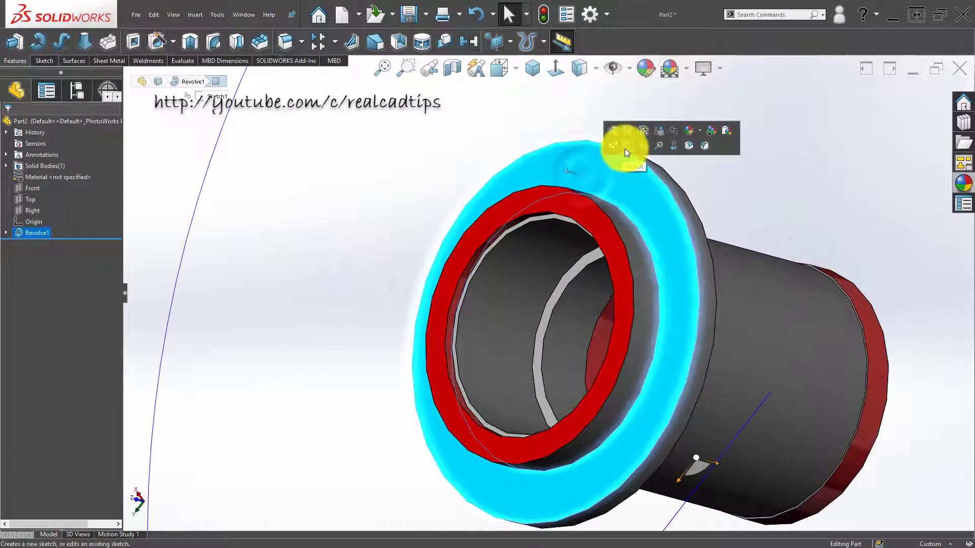
left_click(624, 148)
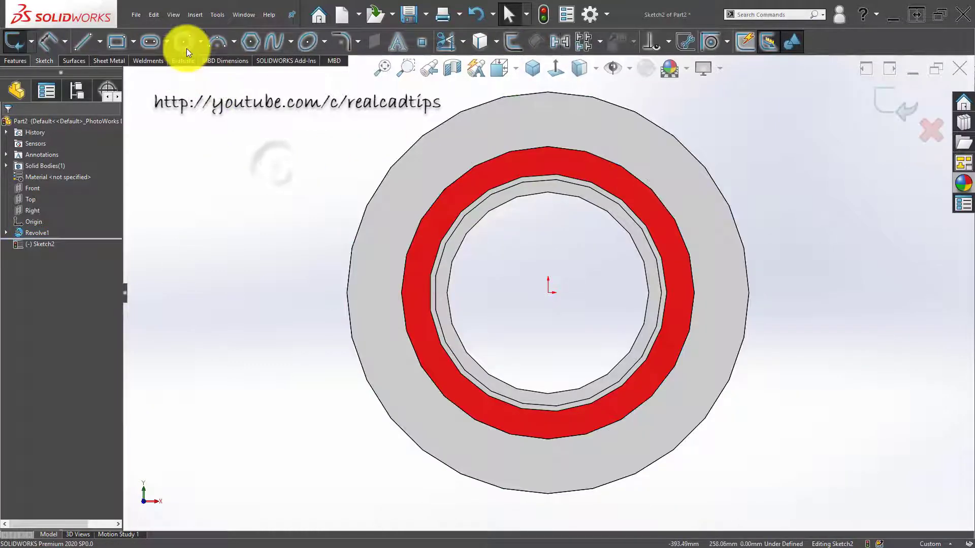
left_click(185, 44)
left_click_drag(549, 293, 548, 115)
Step: Dimension the circle's diameter as 390 mm
key("d")
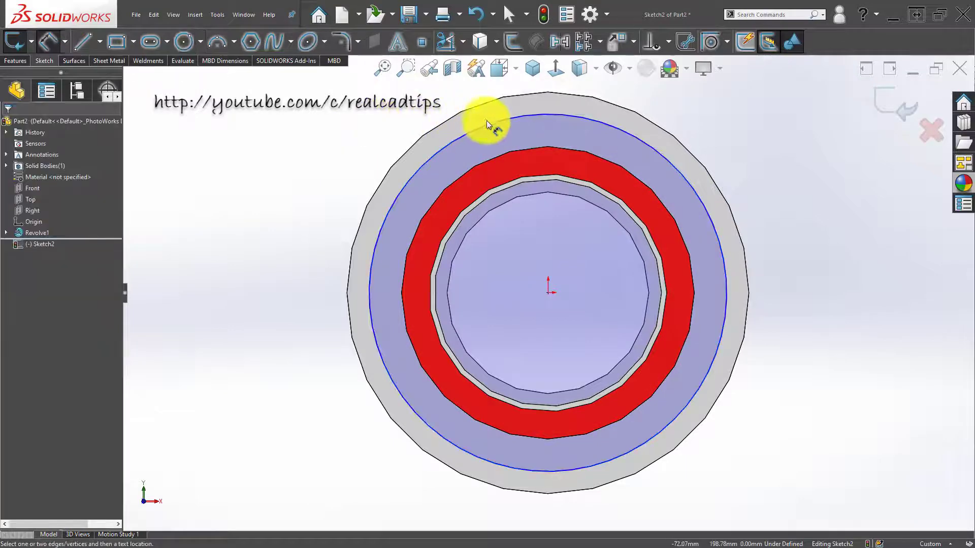
left_click(488, 125)
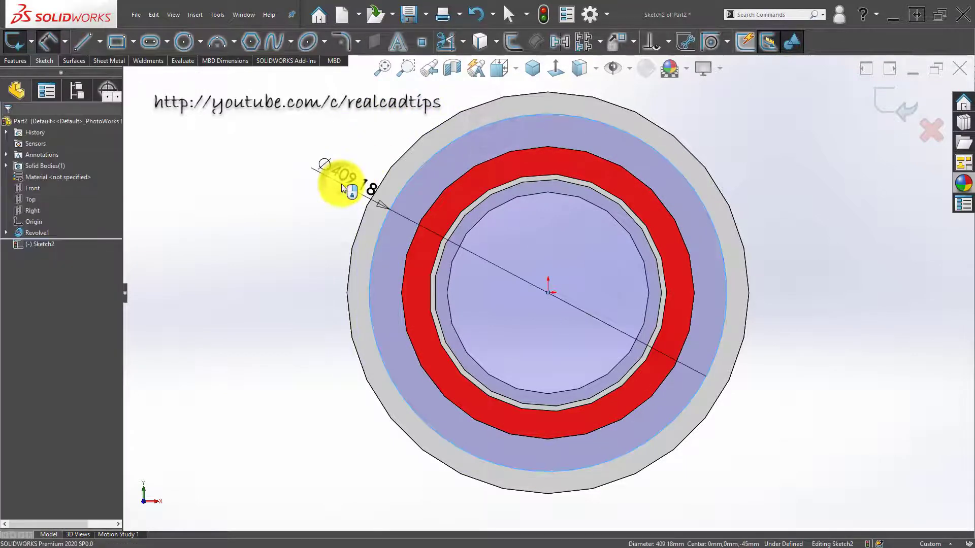
left_click(344, 188)
type("390")
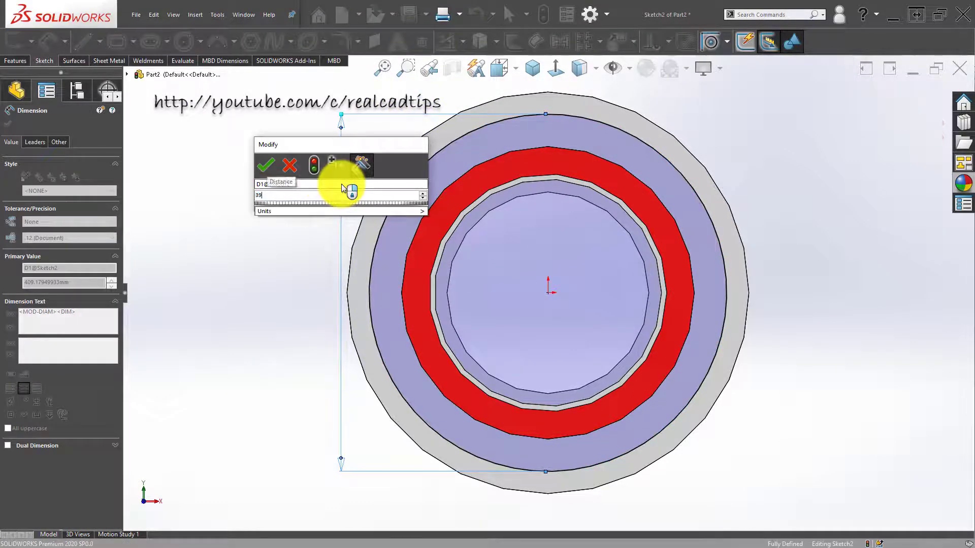
key("Return")
left_click(277, 293)
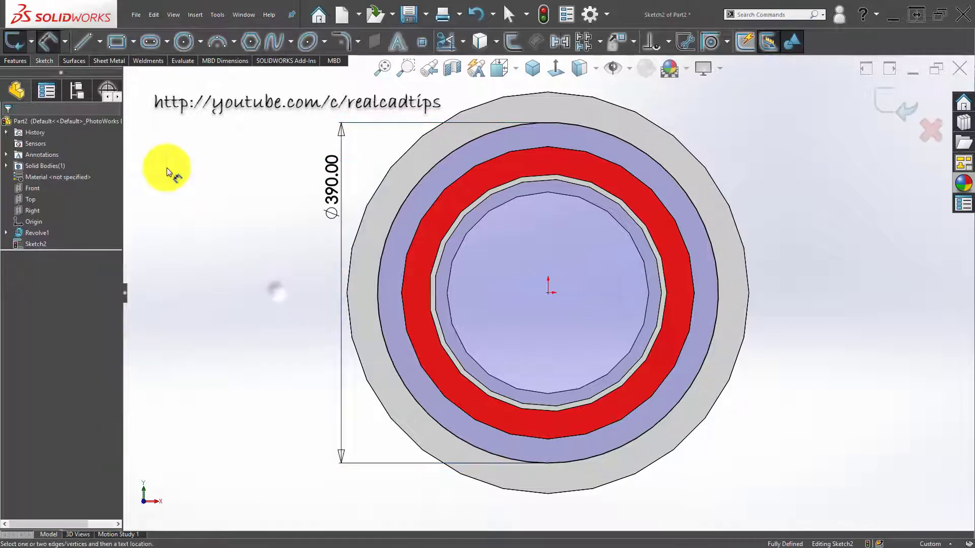
Step: Draw a vertical line from the origin up to the top of the 390 mm circle and exit the sketch
left_click(86, 47)
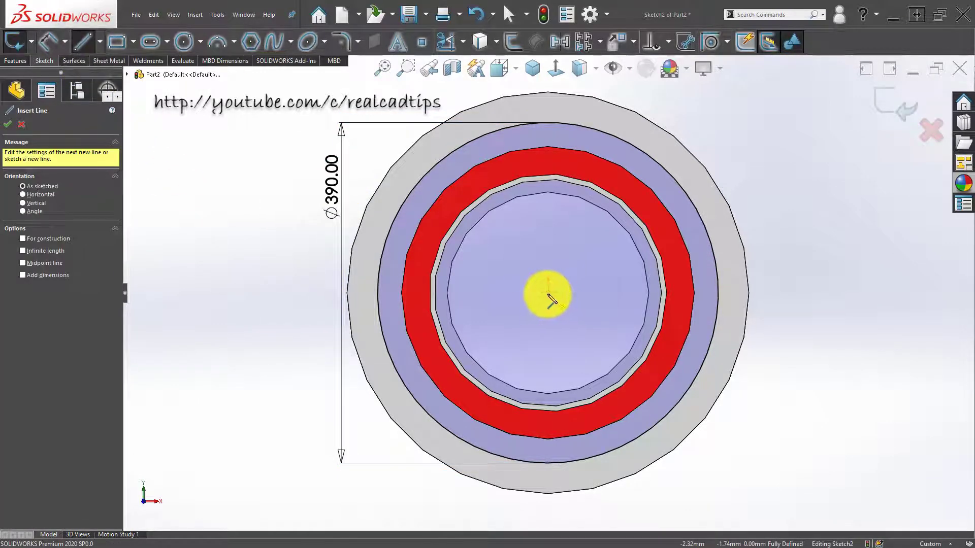
left_click(549, 123)
double_click(472, 278)
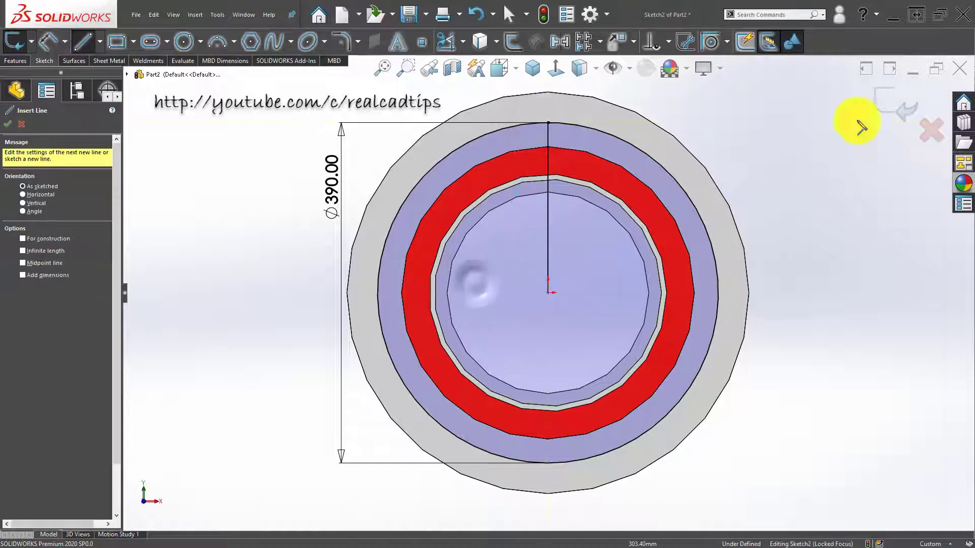
left_click(890, 103)
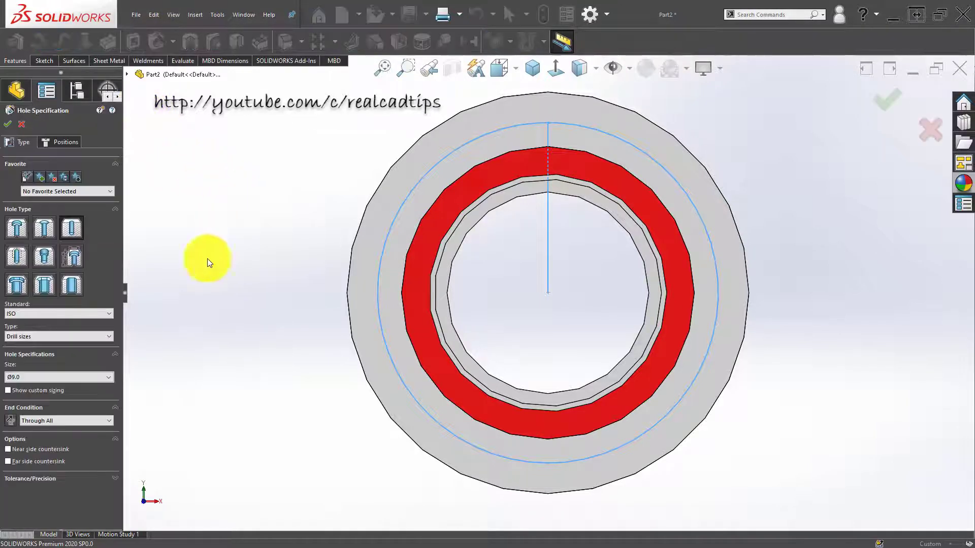
Step: Configure a Hole Wizard counterbore for a Hex Socket Head ISO 4762 screw in size M20
left_click(71, 339)
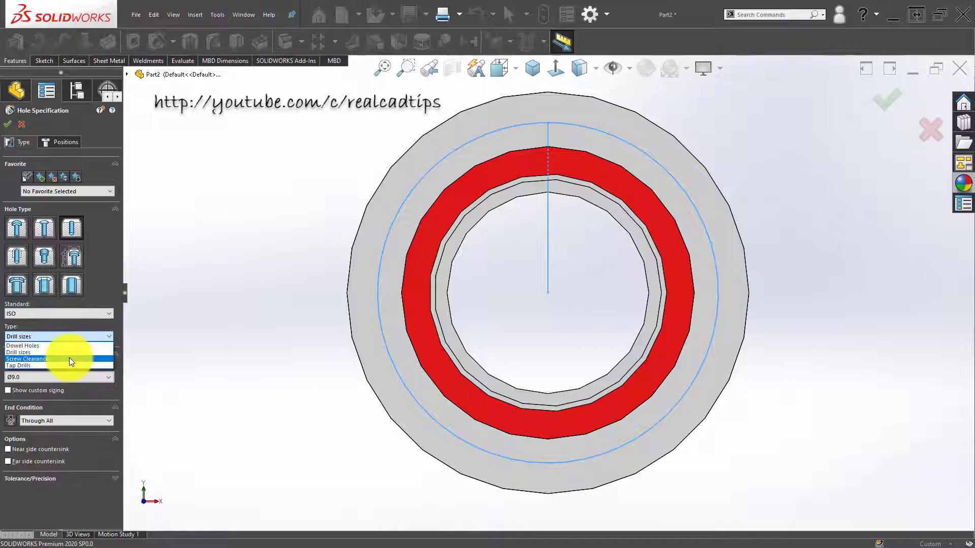
left_click(22, 228)
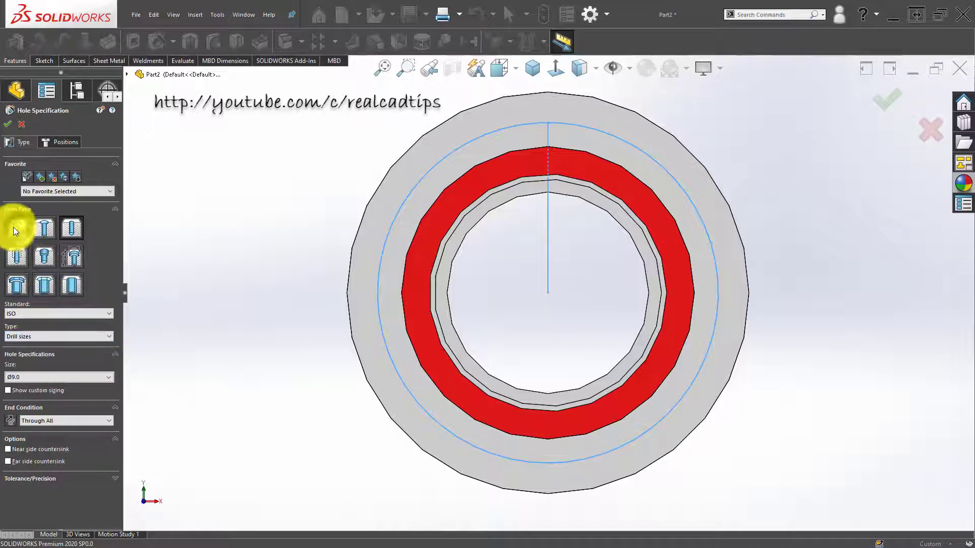
left_click(14, 227)
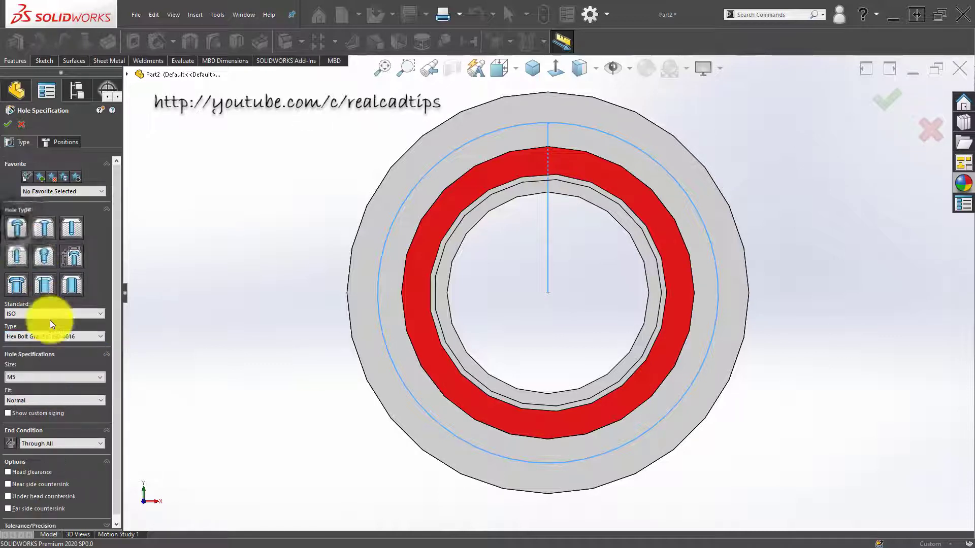
left_click(82, 338)
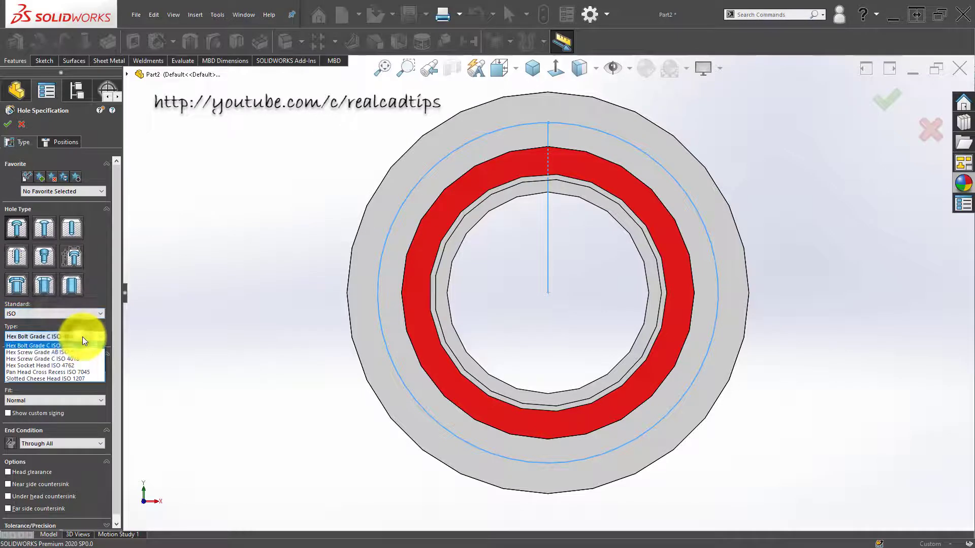
left_click(93, 366)
left_click(87, 375)
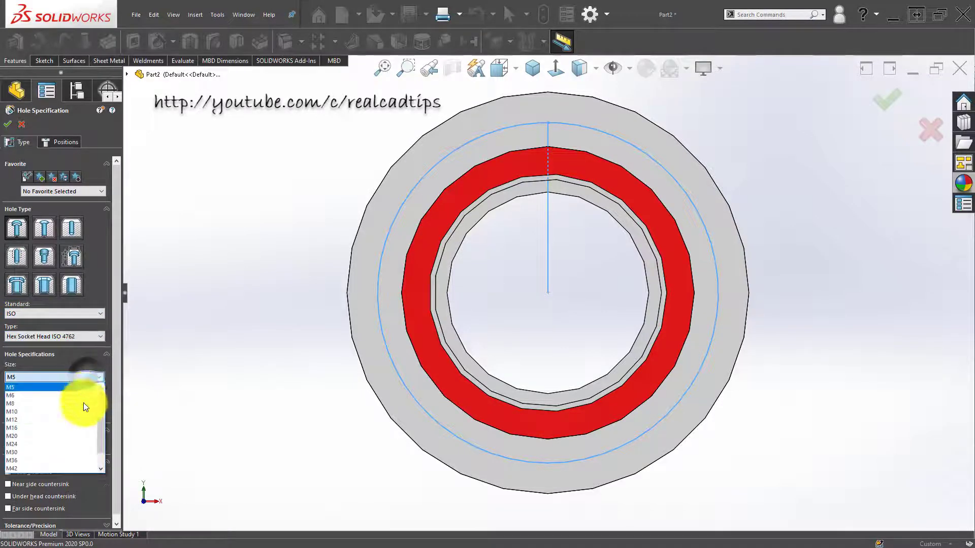
left_click(82, 417)
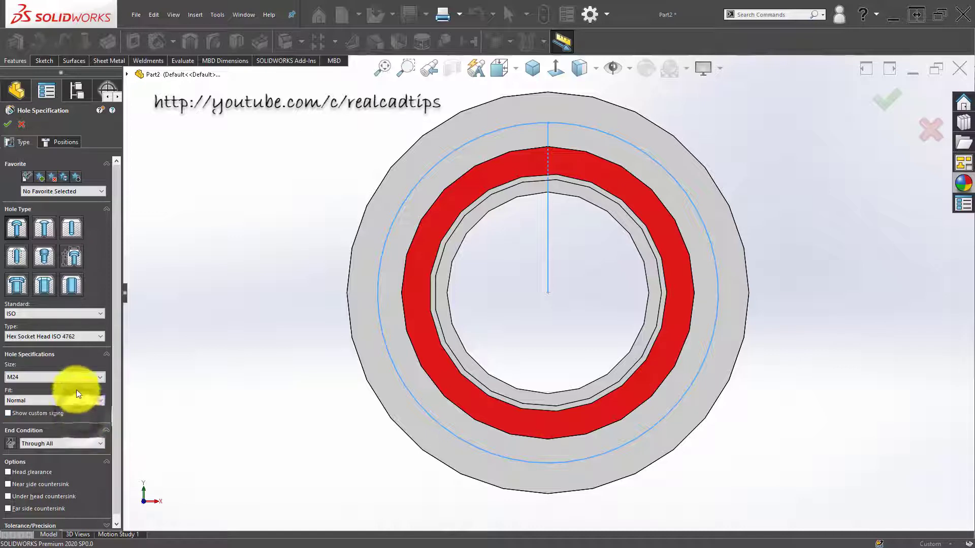
left_click(85, 376)
left_click(65, 411)
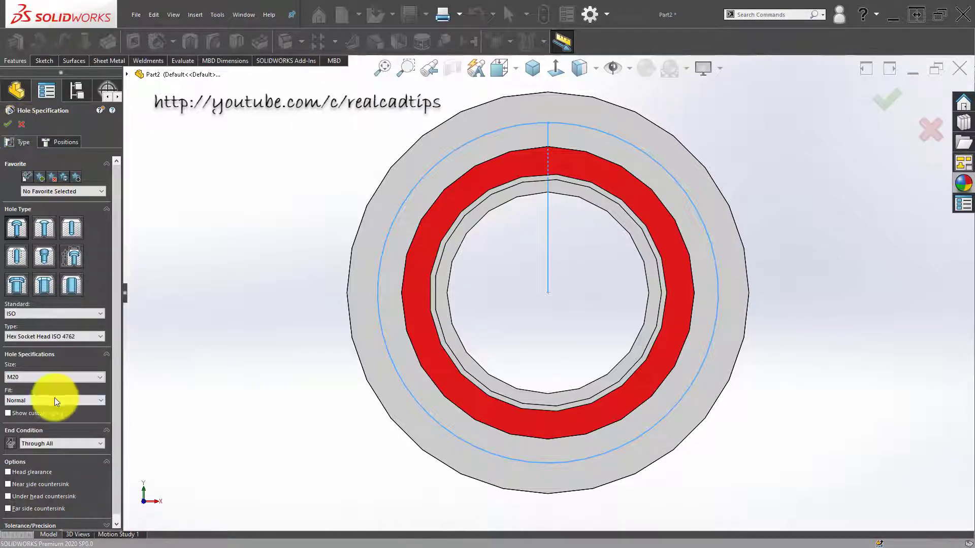
Step: Position the M20 counterbored hole on the flange face at the line's upper endpoint on the 390 mm circle, and create it
left_click(52, 144)
left_click(392, 218)
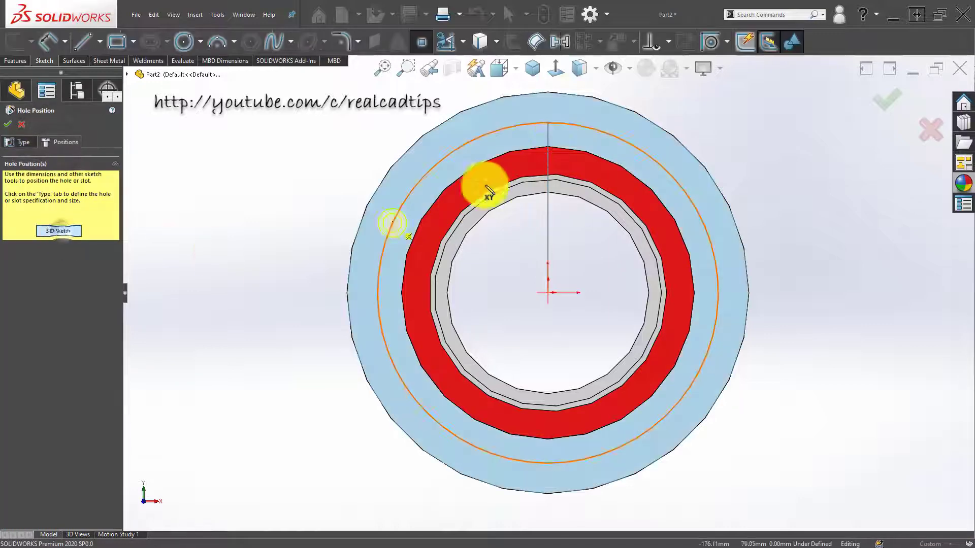
left_click(549, 124)
left_click(891, 104)
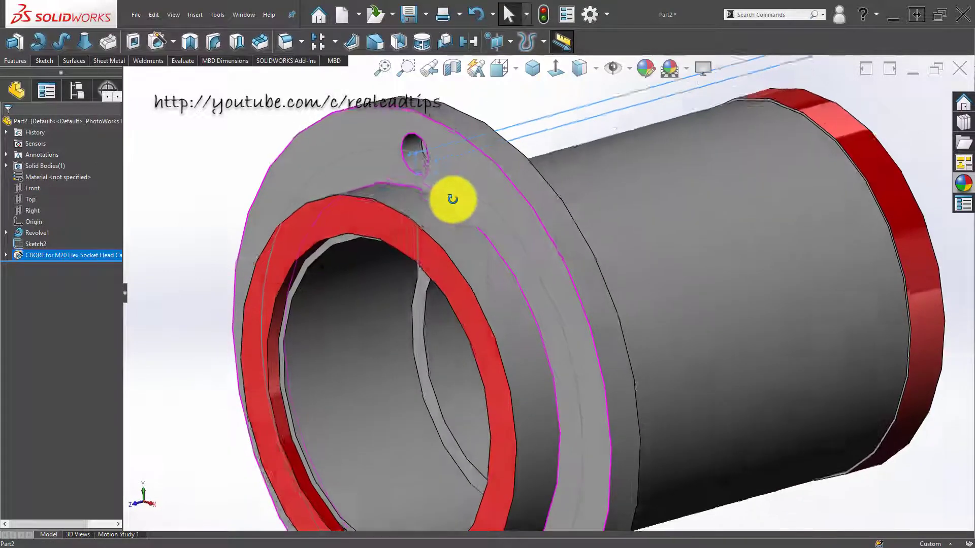
Step: Color the whole M20 counterbored hole feature yellow
right_click(77, 252)
left_click(134, 236)
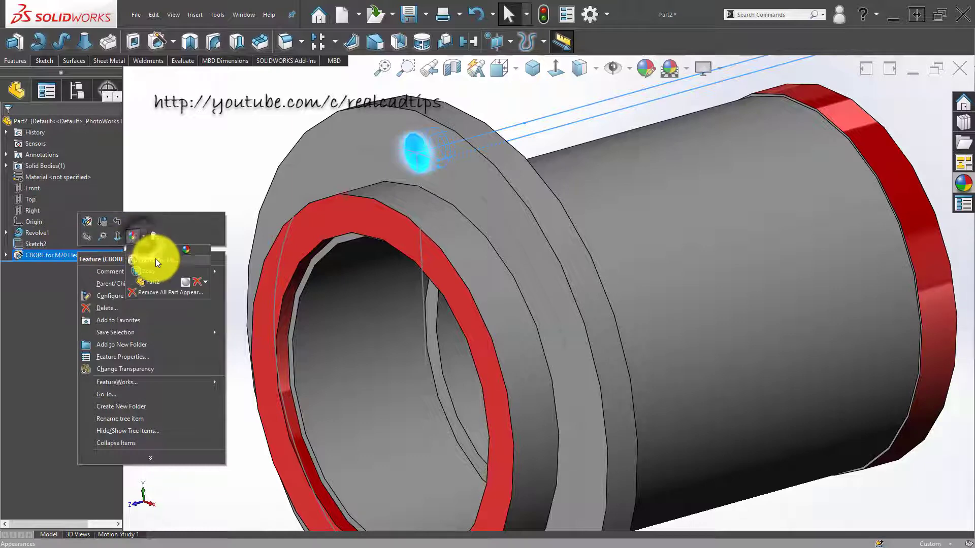
left_click(159, 261)
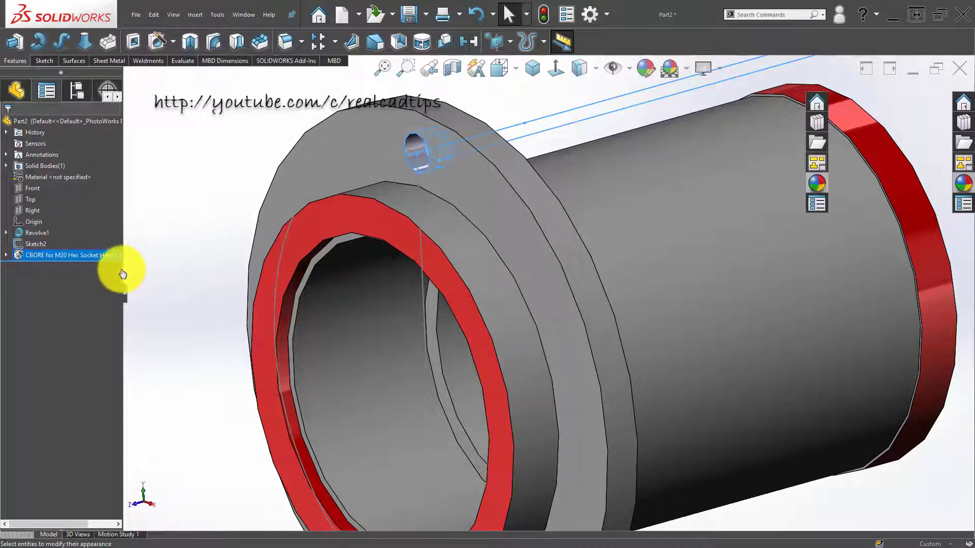
left_click(56, 334)
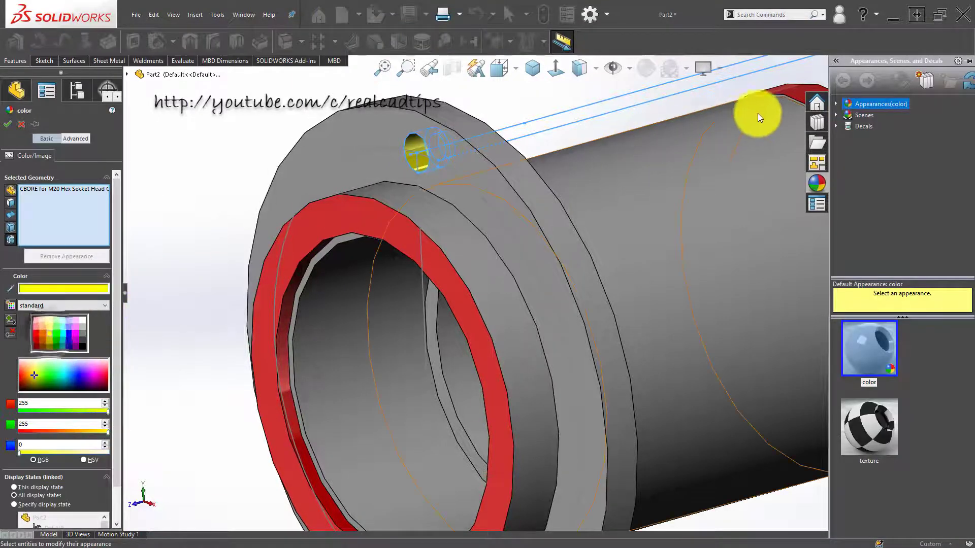
left_click(8, 121)
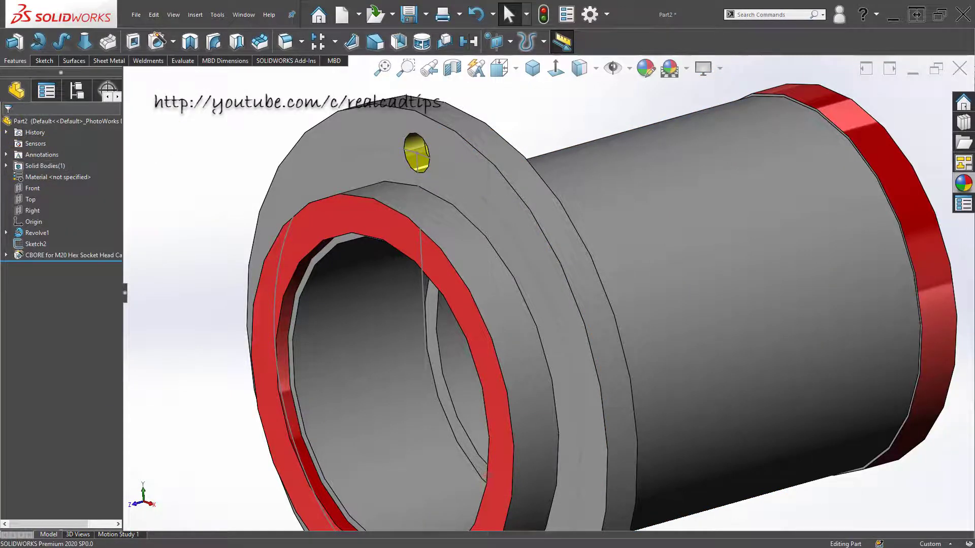
Step: Start a circular pattern feature
left_click(334, 40)
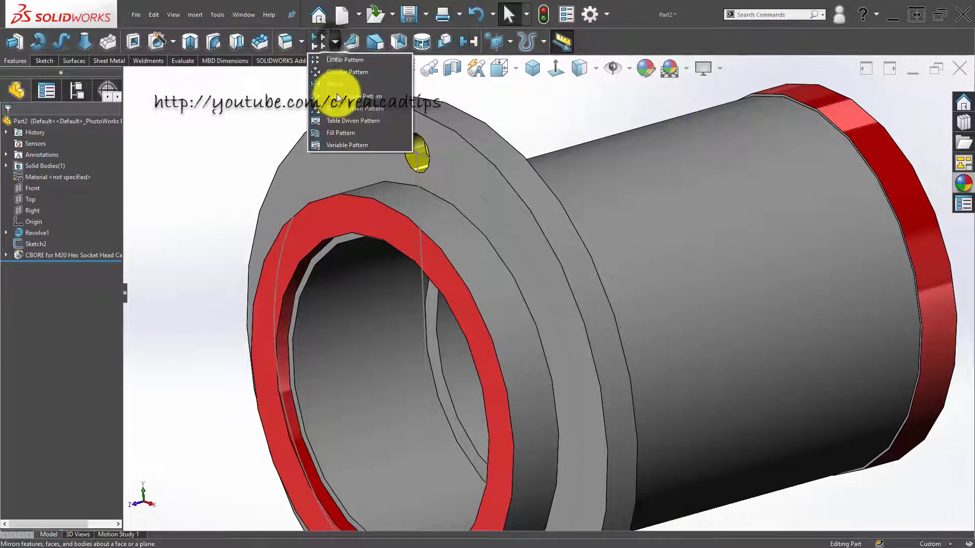
left_click(367, 72)
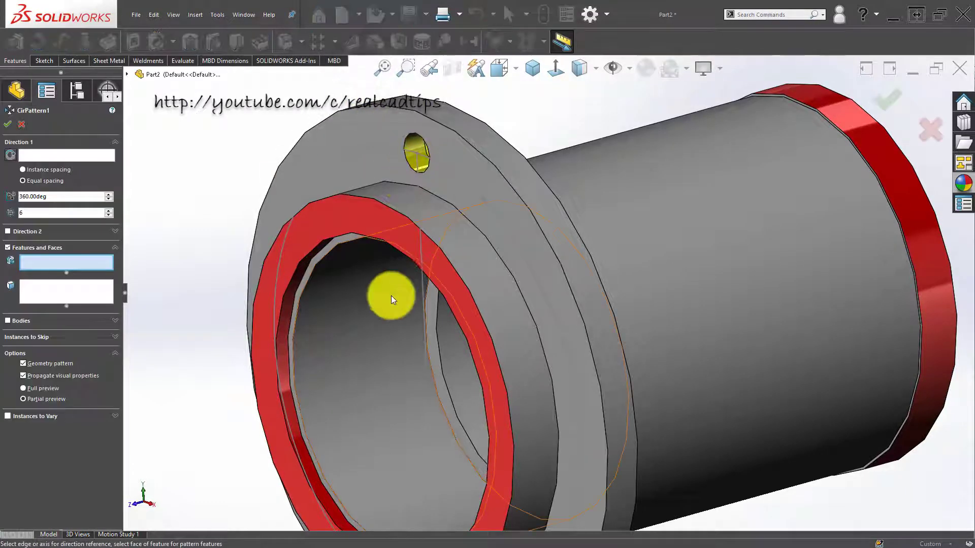
left_click(617, 200)
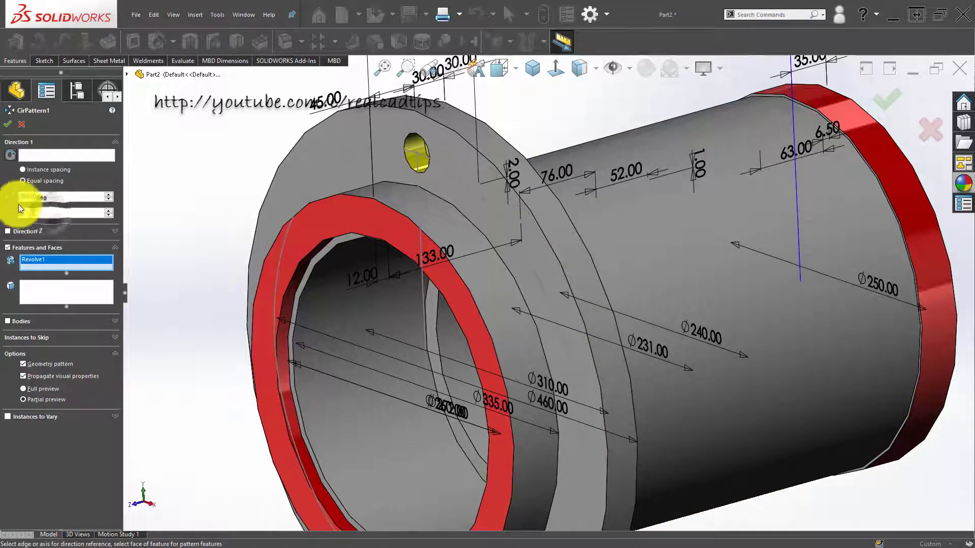
left_click(76, 157)
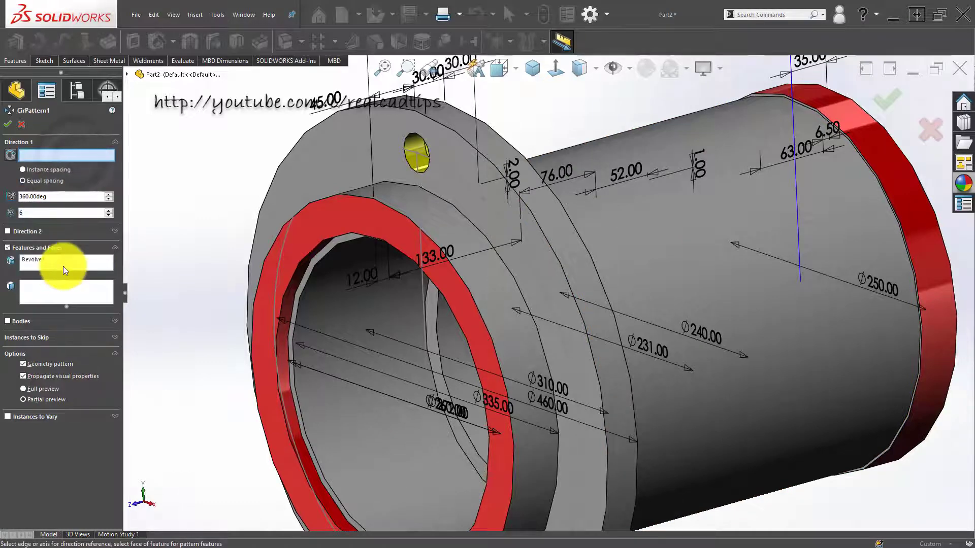
left_click(65, 260)
right_click(66, 261)
left_click(105, 267)
Step: Set the sleeve's outer cylindrical face as the pattern axis and the yellow M20 counterbored hole as the patterned feature
left_click(59, 155)
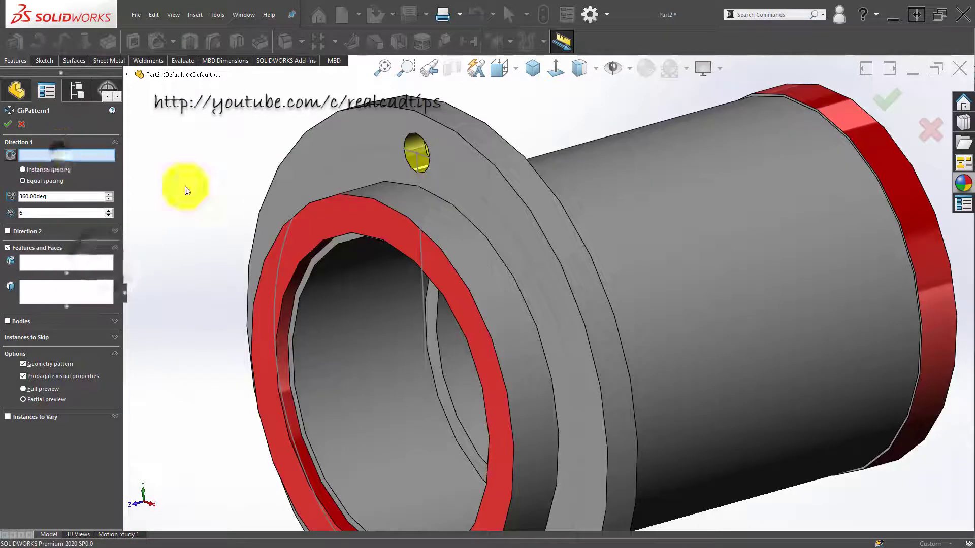
left_click(670, 237)
left_click(65, 262)
scroll(414, 168, "down", 5)
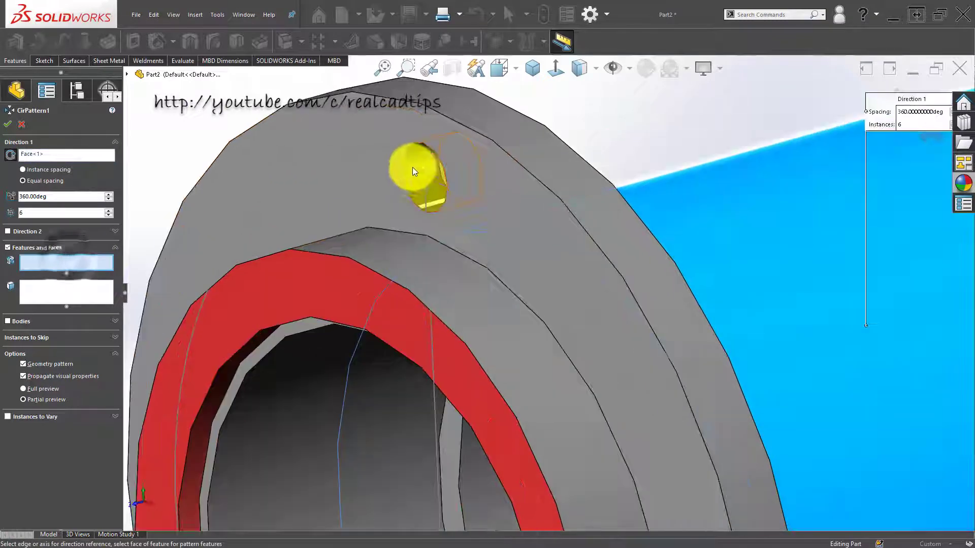
left_click(417, 163)
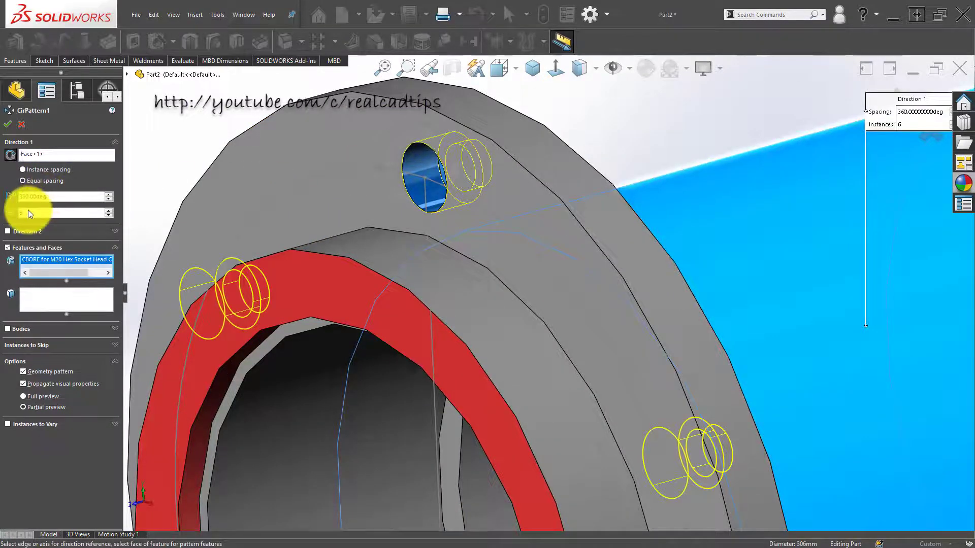
Step: Set the circular pattern to 12 equally spaced instances over 360 degrees and create the hole pattern
type("12")
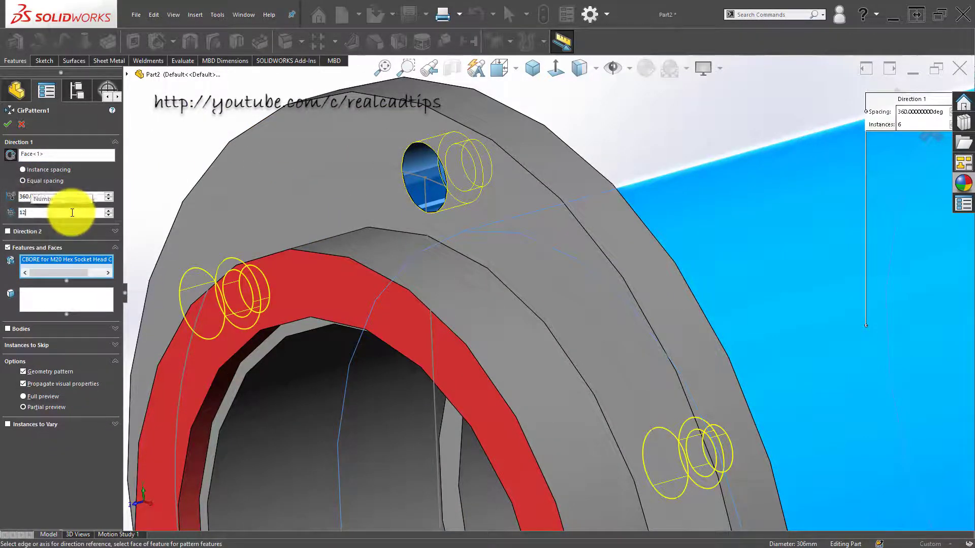
key("Return")
scroll(327, 235, "up", 8)
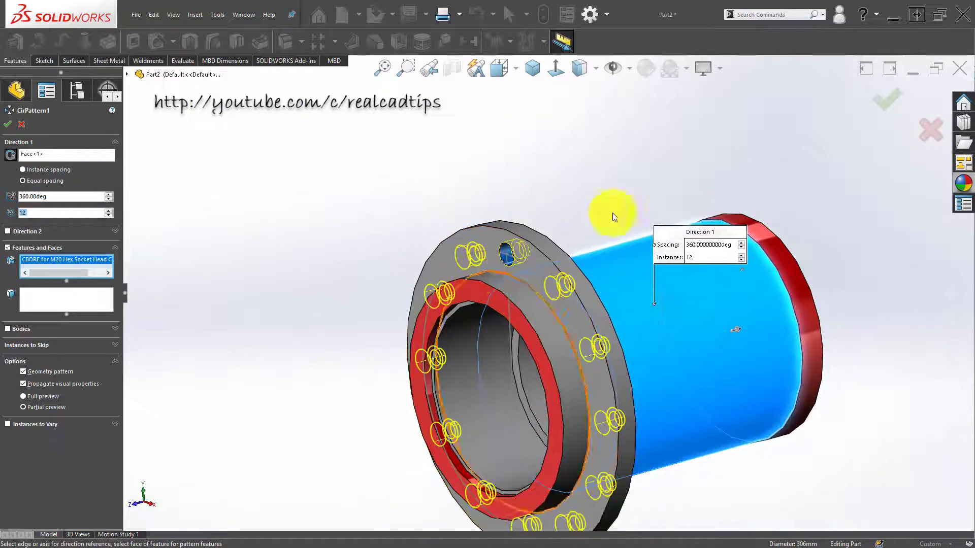
left_click(889, 98)
Step: Start a sketch on the red front end face and draw a circle about 301 mm in diameter centred on the origin
middle_click_drag(500, 304, 513, 287)
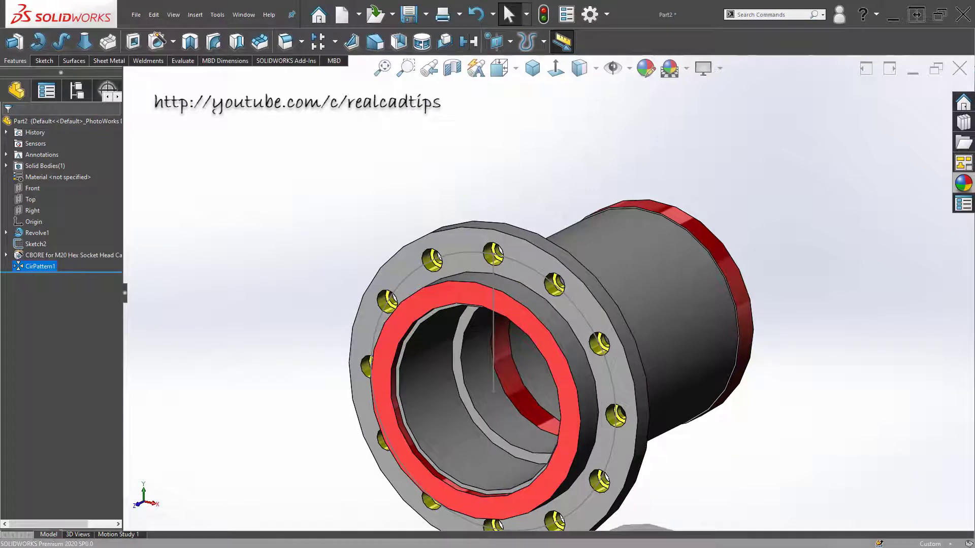
left_click(443, 298)
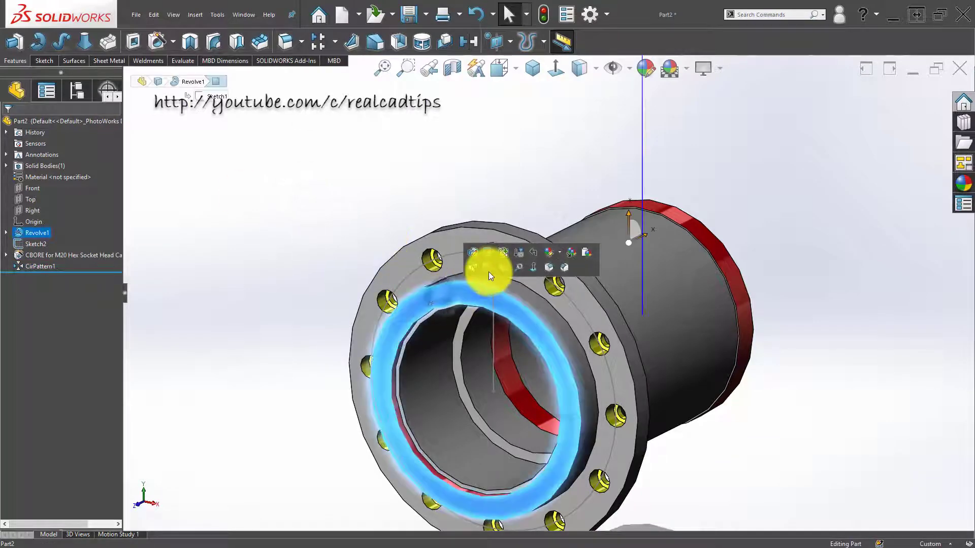
left_click(488, 270)
left_click(550, 70)
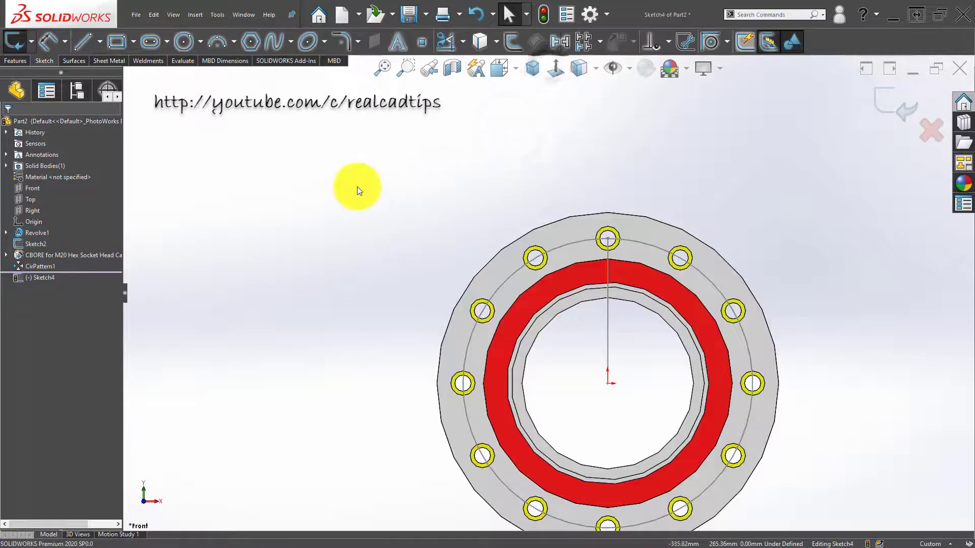
left_click(179, 44)
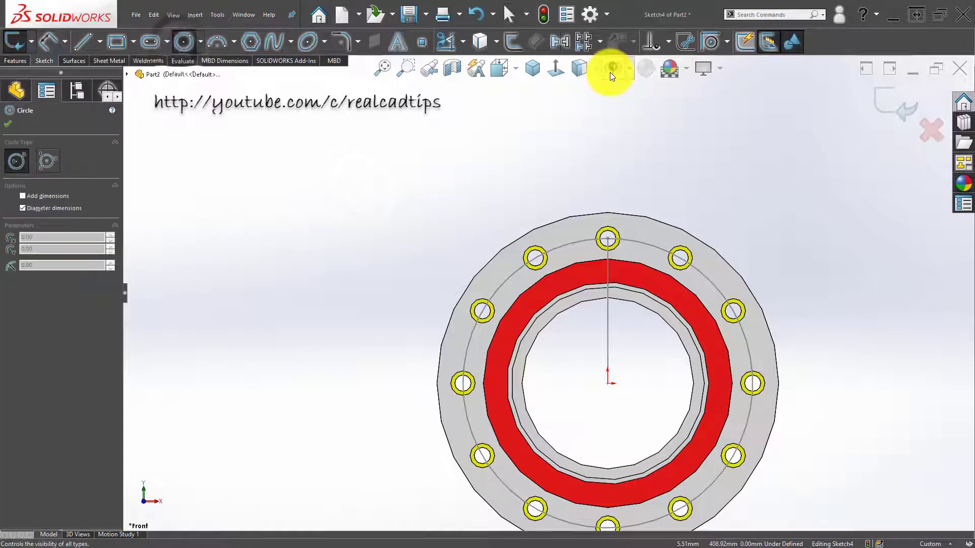
left_click(608, 383)
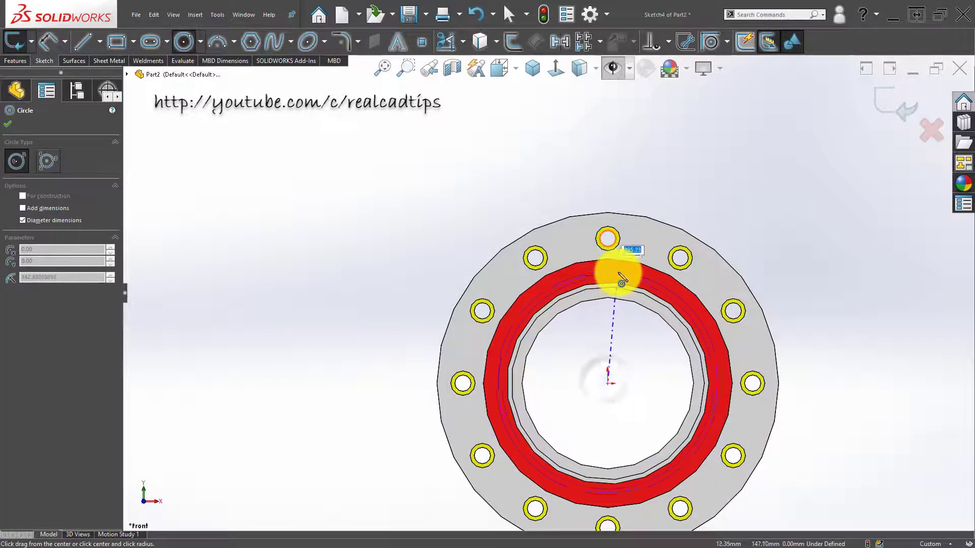
left_click(612, 272)
key("Escape")
Step: Dimension the circle on the red end face to a diameter of 290 mm
key("d")
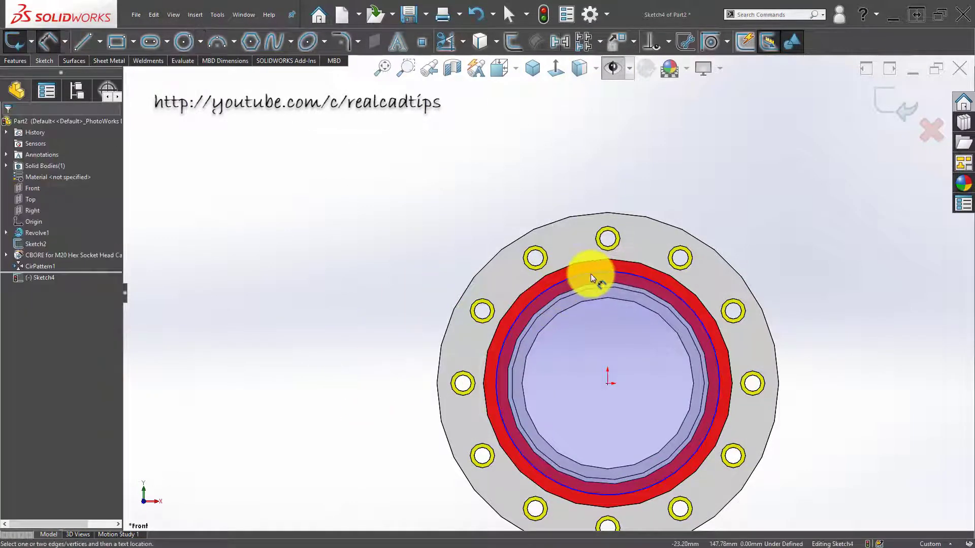
left_click(590, 273)
left_click(575, 345)
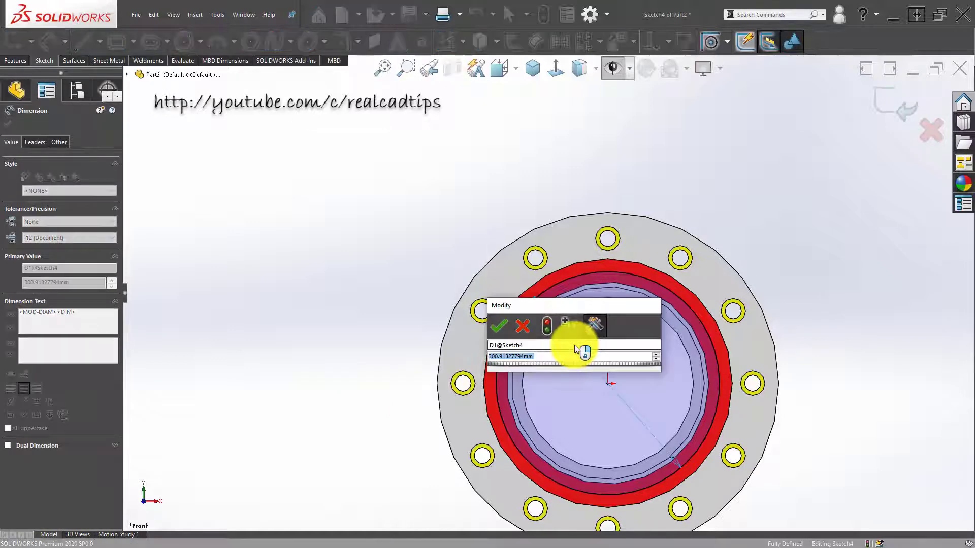
type("290")
key("Return")
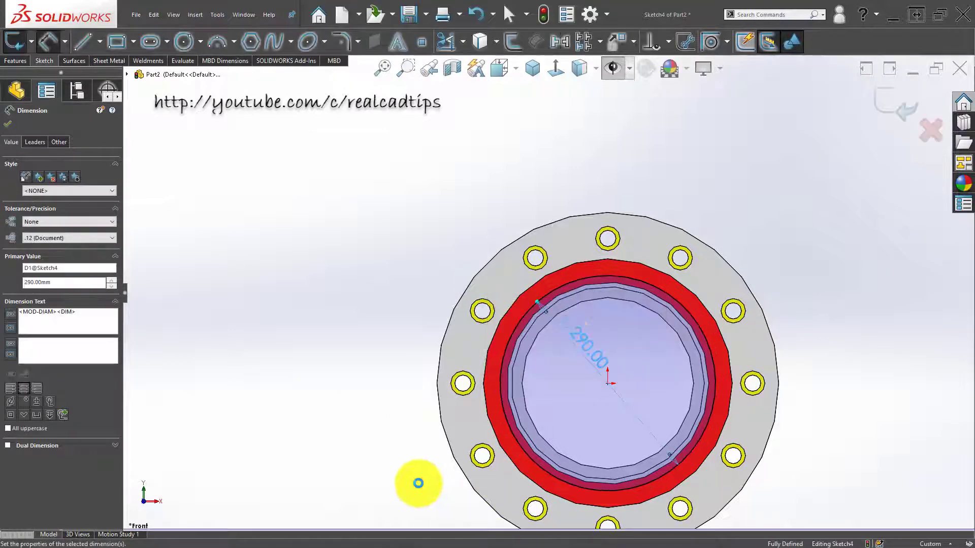
left_click(413, 479)
Step: Draw a vertical line from the origin up to the 290 mm circle and exit the sketch
scroll(587, 308, "down", 3)
left_click(83, 41)
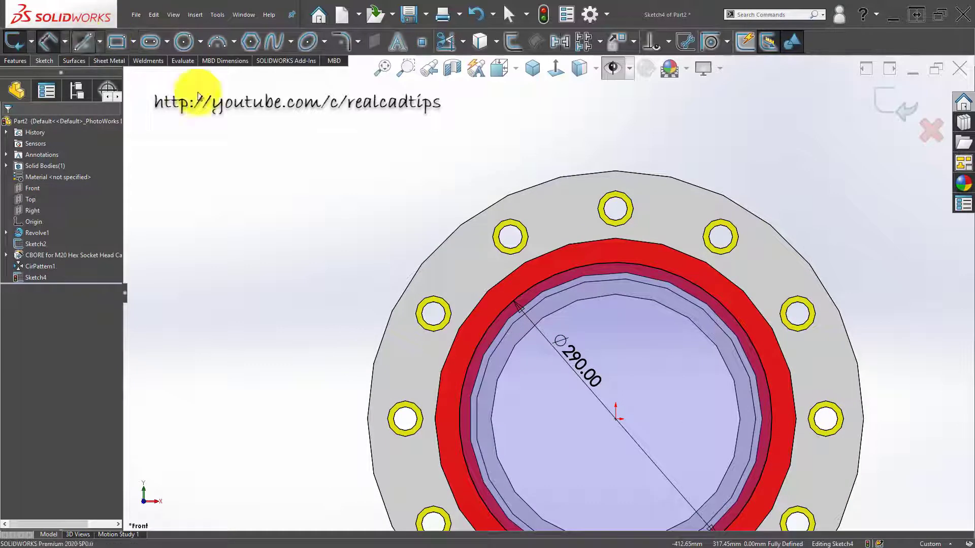
left_click(616, 419)
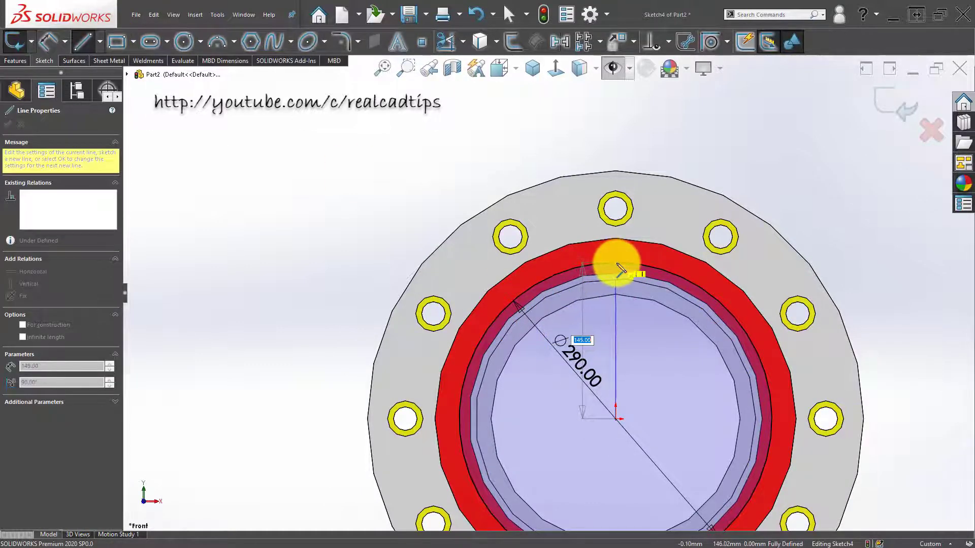
left_click(616, 263)
right_click(283, 262)
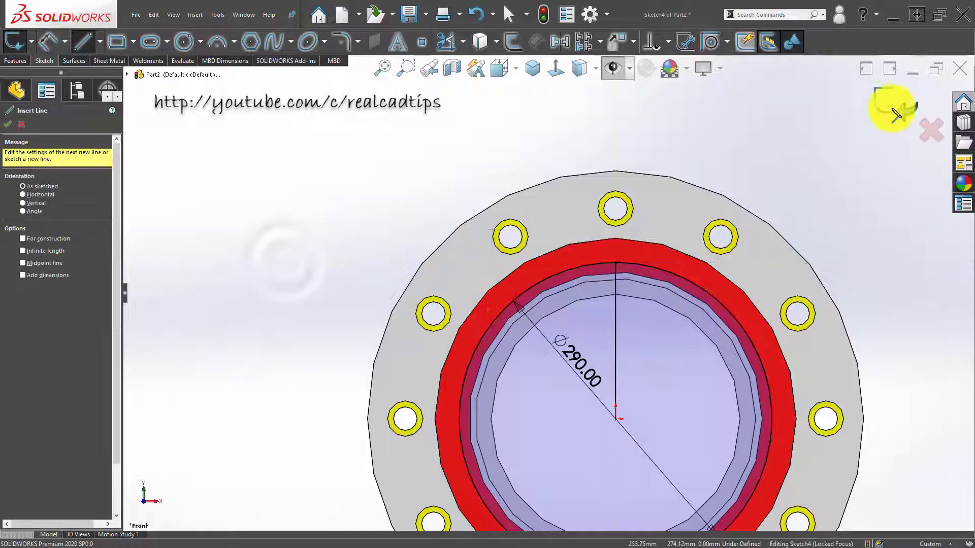
key("Escape")
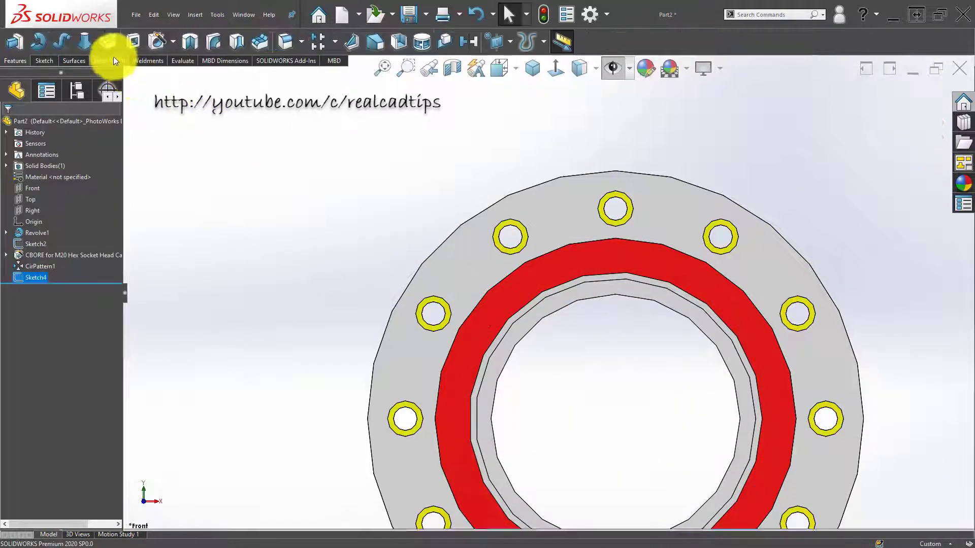
Step: Start a new Hole Wizard hole as an ISO straight tap of type Tapped hole
left_click(152, 38)
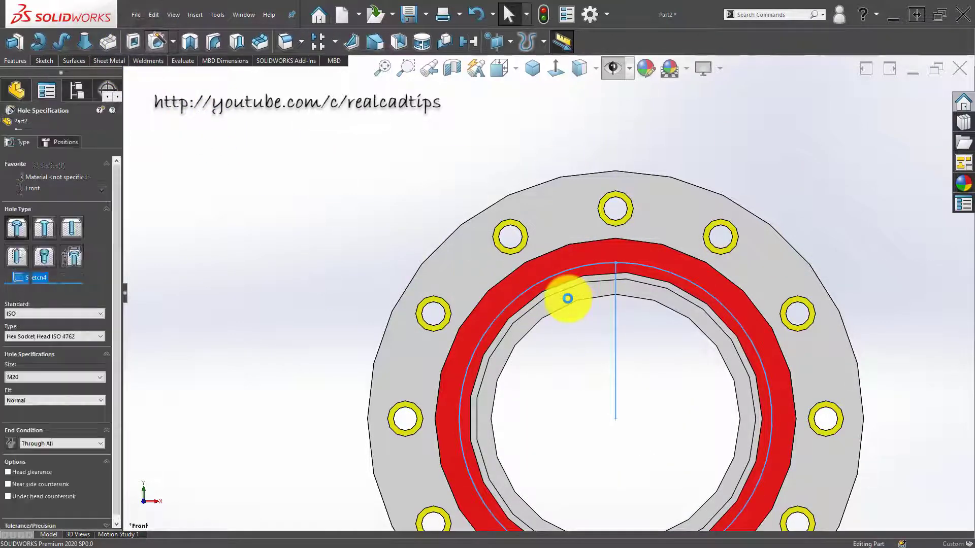
mouse_move(599, 304)
middle_mouse_down()
mouse_move(601, 285)
mouse_move(588, 312)
middle_mouse_up()
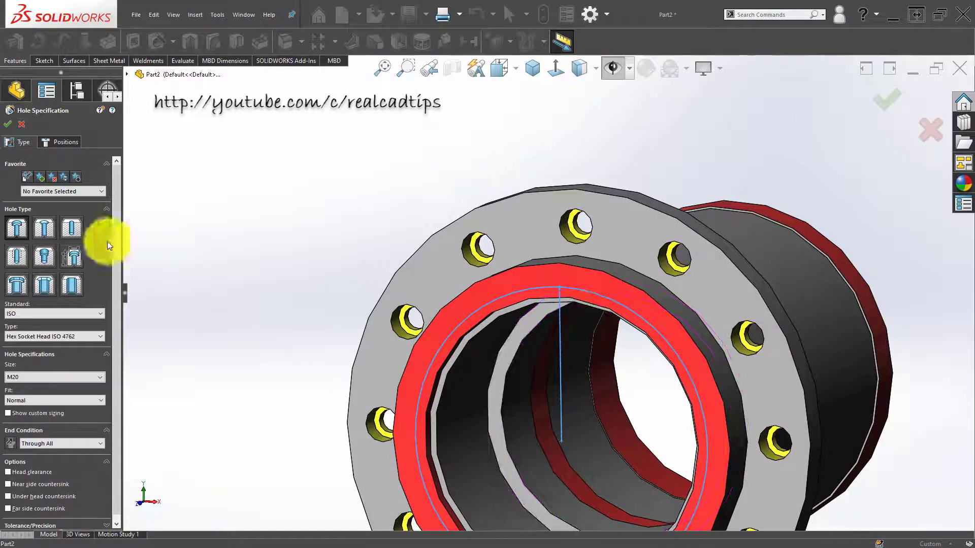
left_click(17, 257)
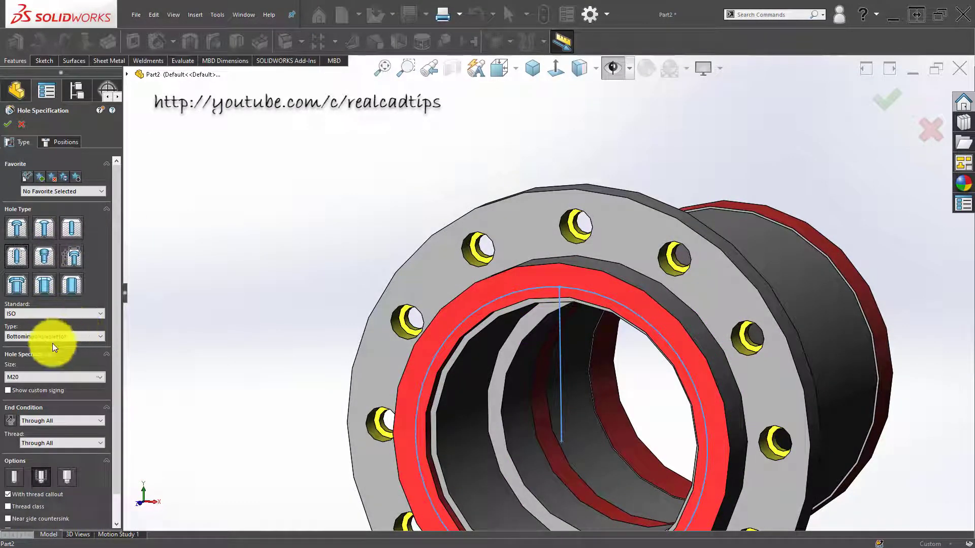
left_click(80, 335)
left_click(74, 358)
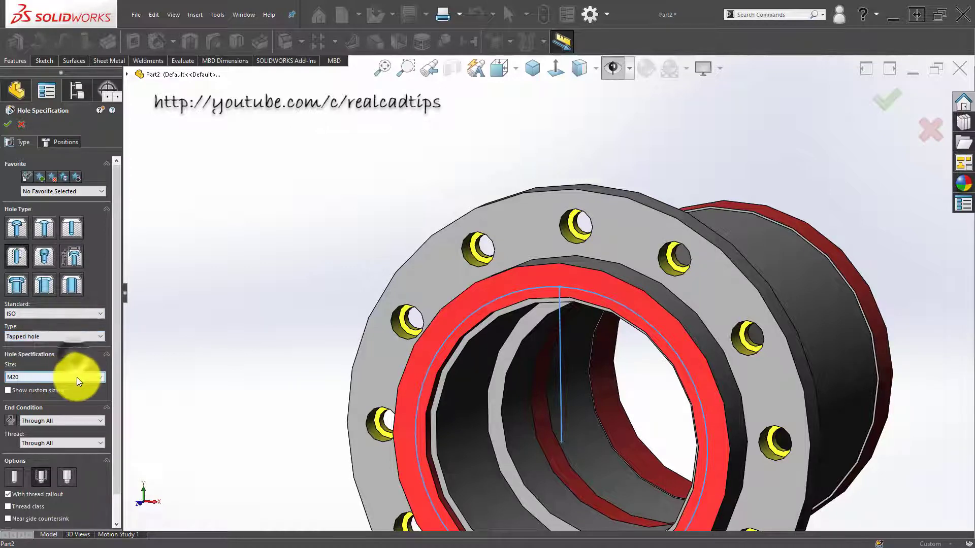
Step: Set the tapped hole's size to M12 and its end condition to Blind
left_click(77, 376)
scroll(84, 406, "up", 4)
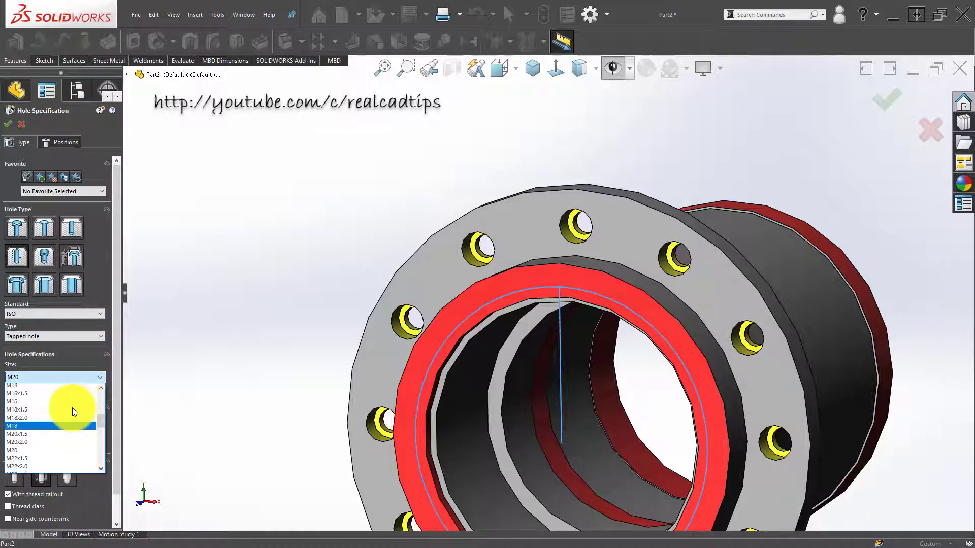
scroll(72, 408, "up", 1)
left_click(56, 427)
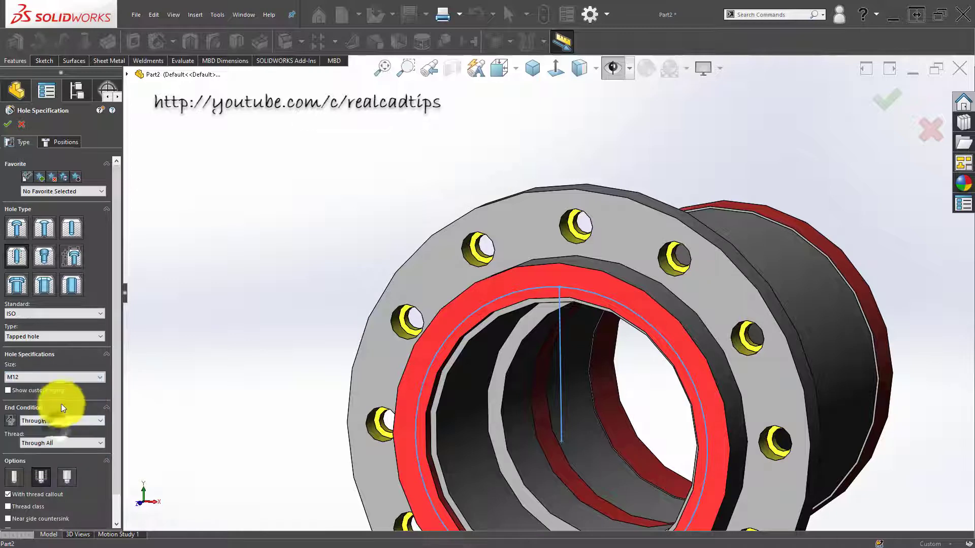
left_click(63, 425)
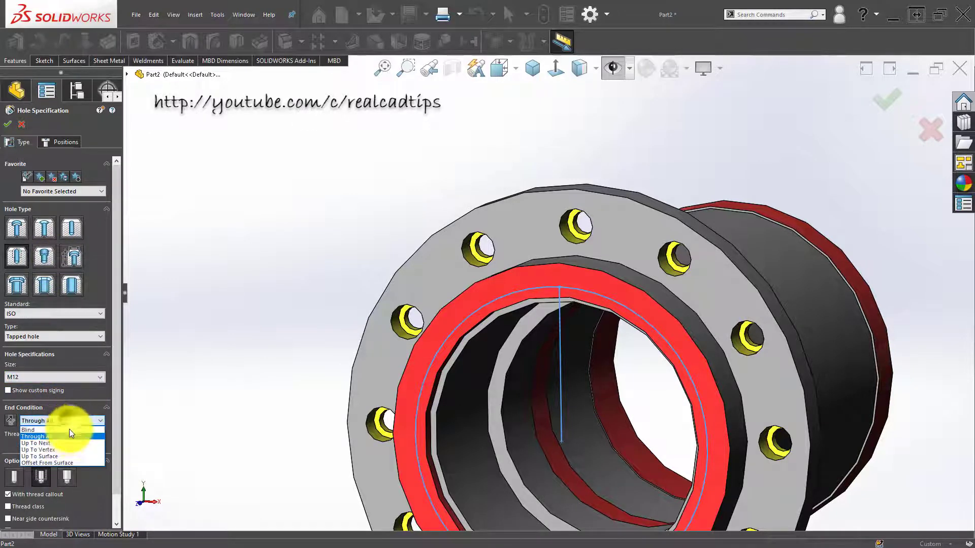
left_click(71, 431)
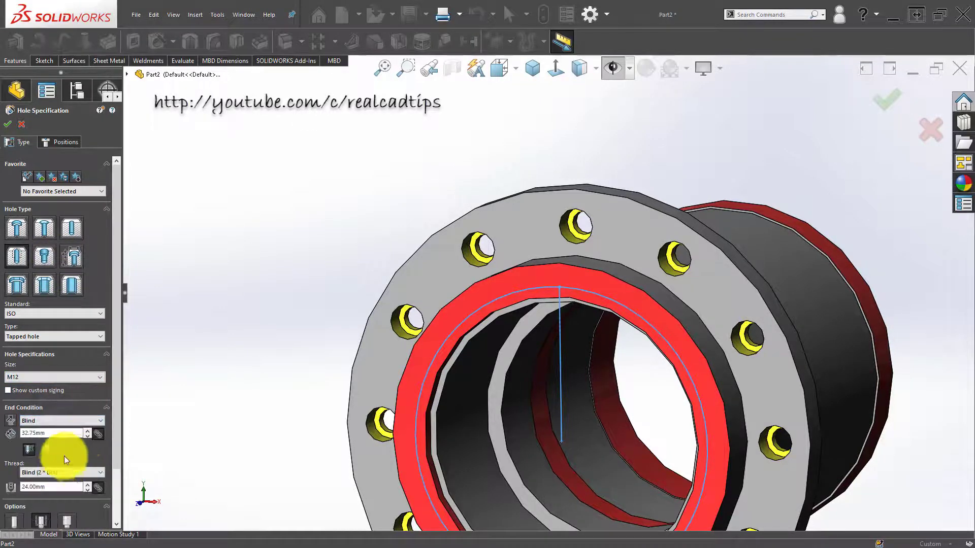
Step: Show the sketches, place the M12 tapped hole on the red end face at the line's upper endpoint on the 290 mm circle, and create it
left_click(64, 141)
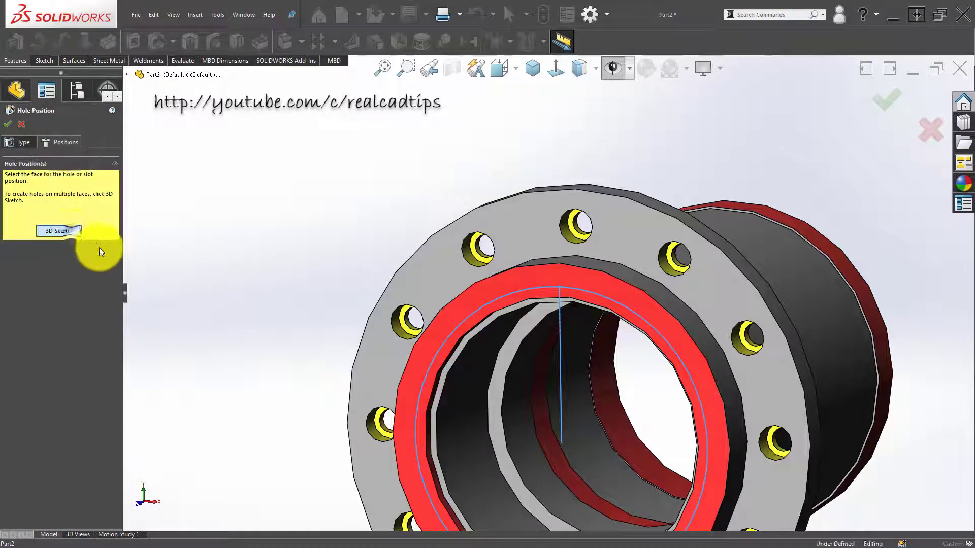
left_click(613, 67)
scroll(518, 306, "down", 2)
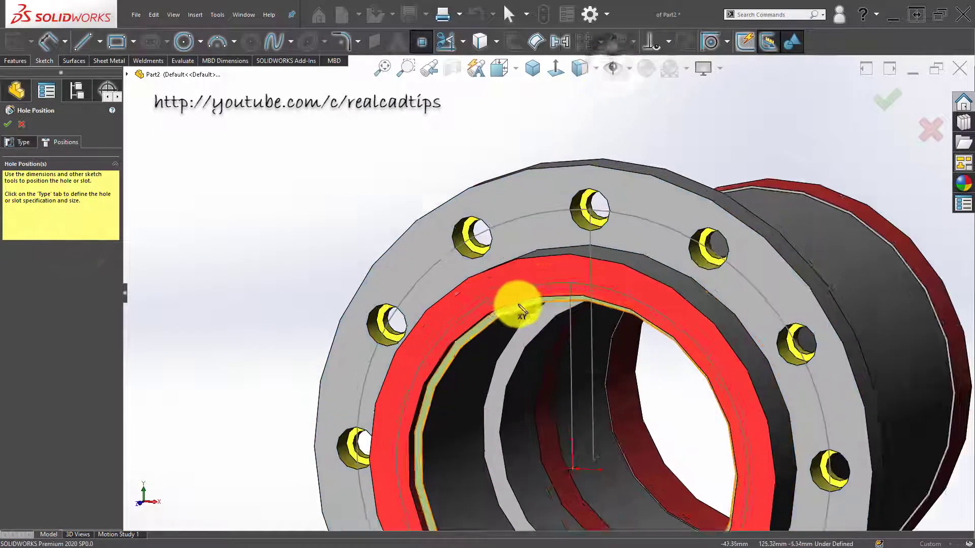
left_click(583, 278)
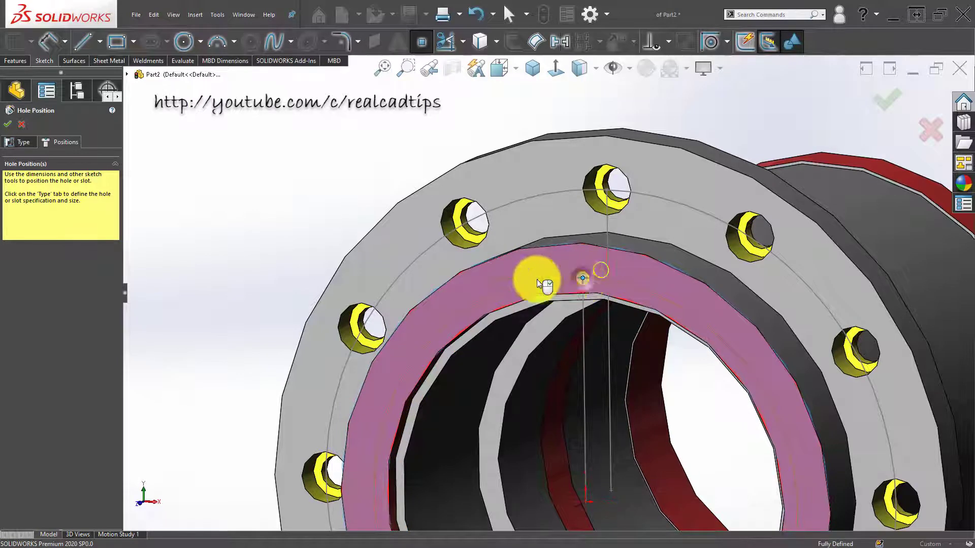
left_click(266, 199)
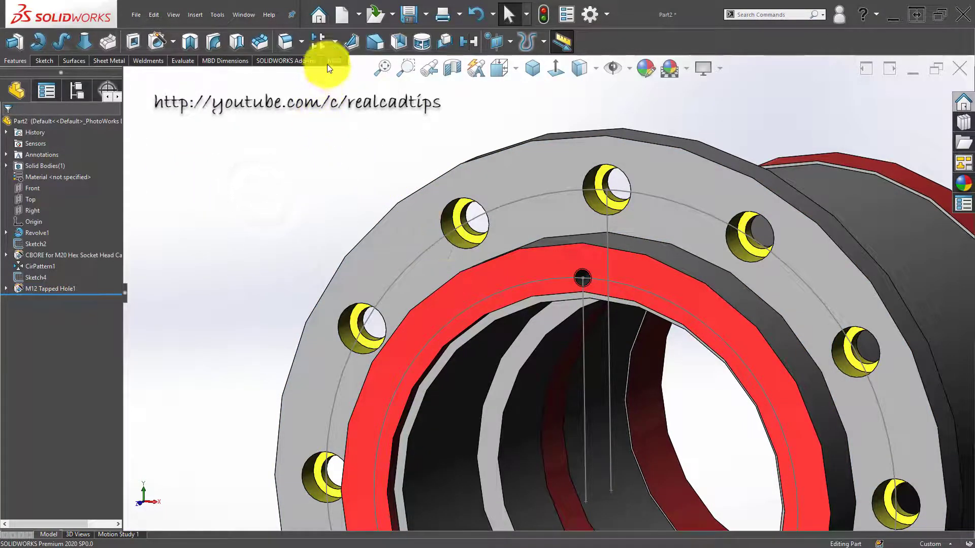
Step: Start a circular pattern with the cylindrical face around the red end face as its axis
left_click(334, 41)
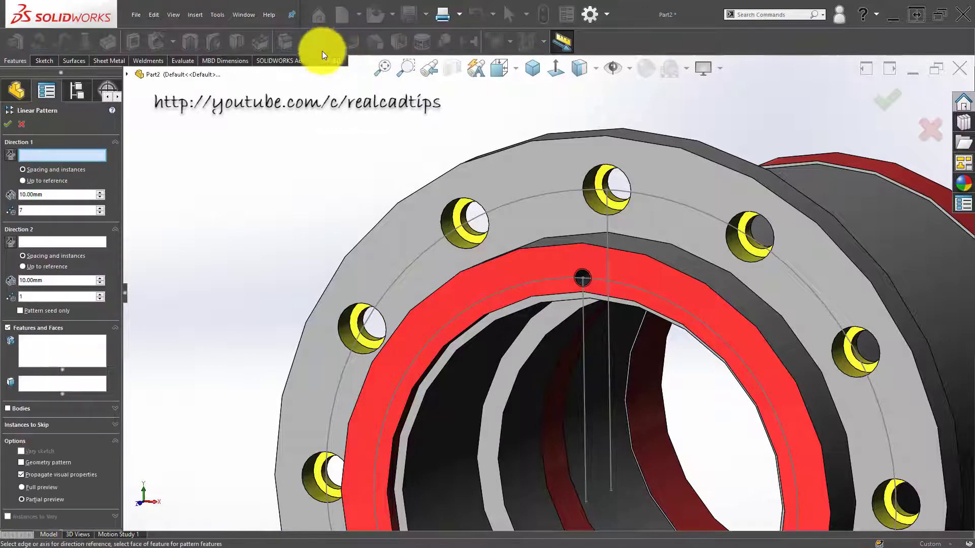
key("Escape")
left_click(335, 43)
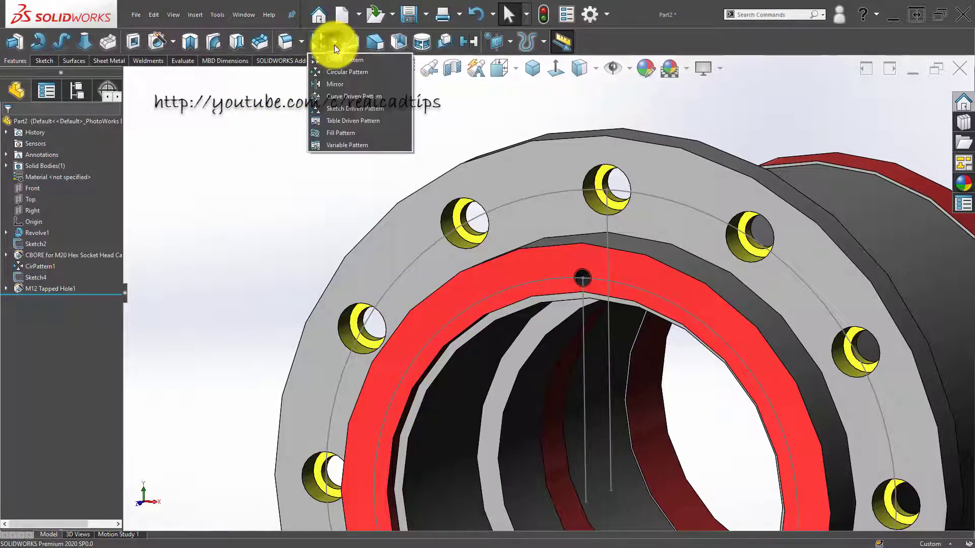
left_click(339, 73)
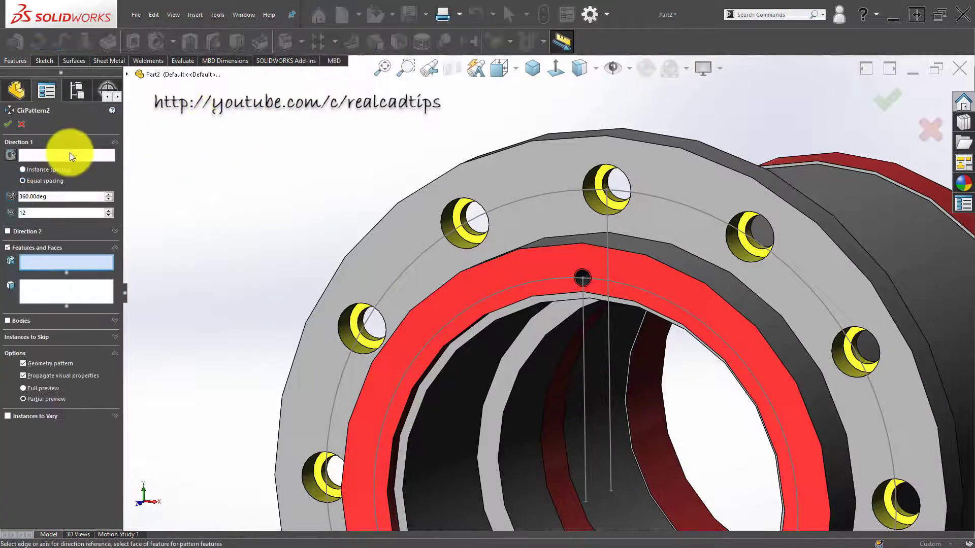
left_click(69, 155)
left_click(647, 245)
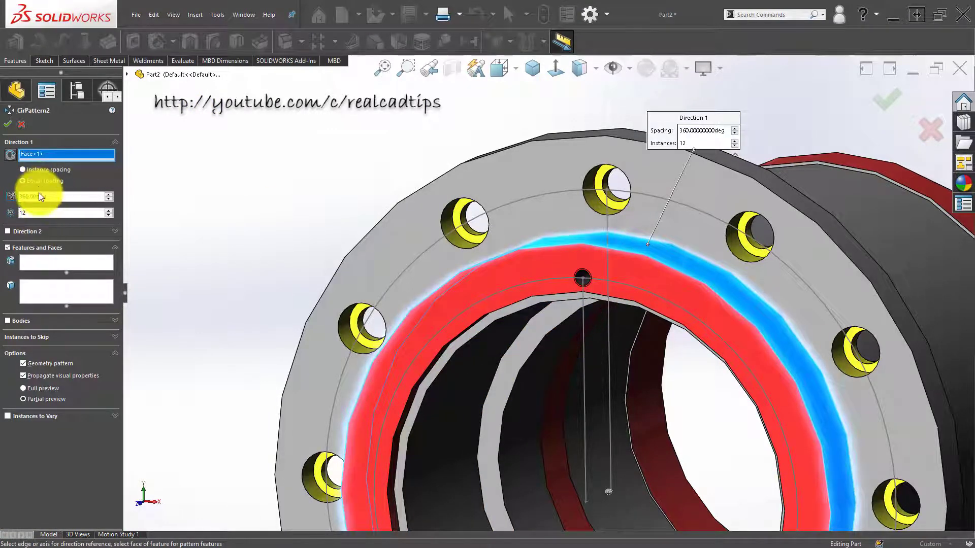
Step: Select the M12 tapped hole as the feature for the circular pattern
left_click(56, 263)
scroll(584, 274, "down", 3)
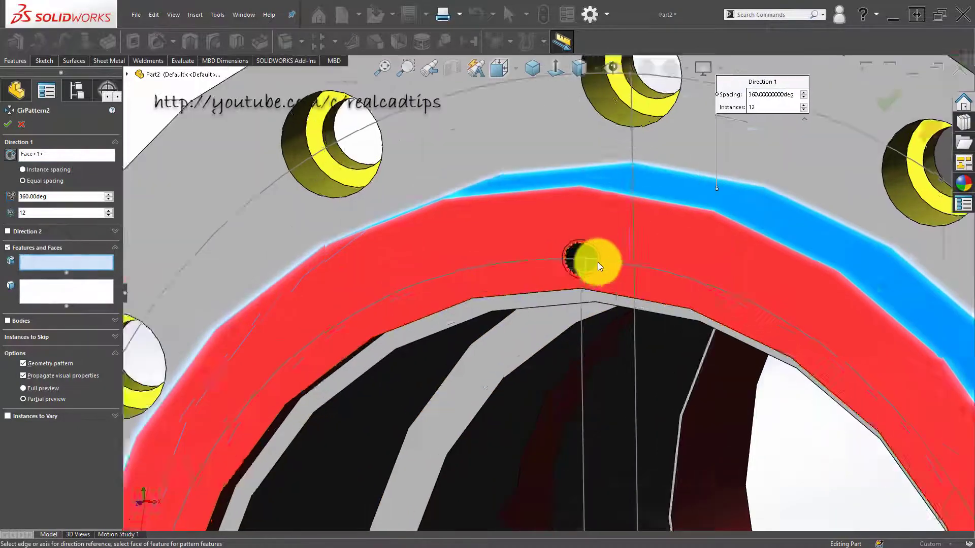
scroll(584, 259, "down", 2)
left_click(550, 253)
scroll(538, 269, "up", 5)
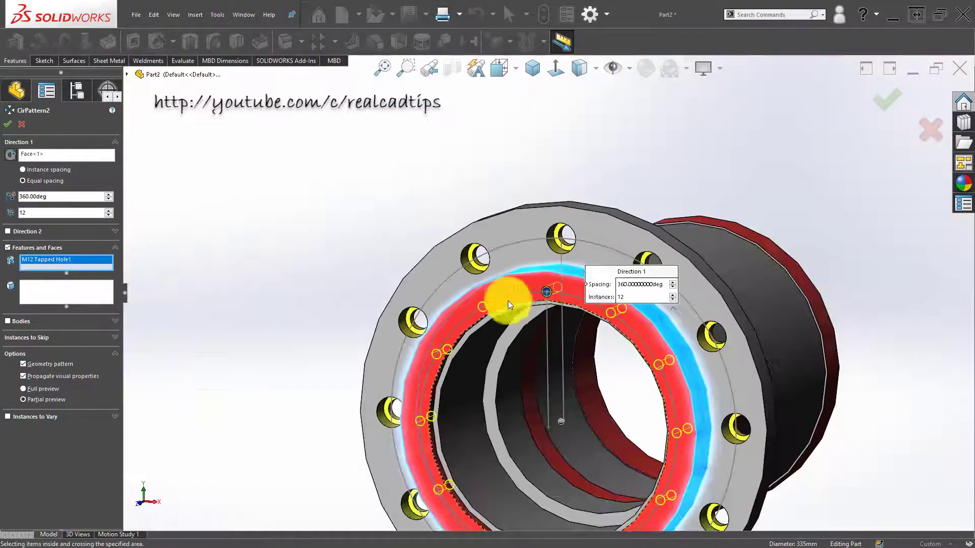
Step: Set the tapped hole pattern to 8 equally spaced instances and create it
left_click_drag(28, 213, 8, 212)
type("8")
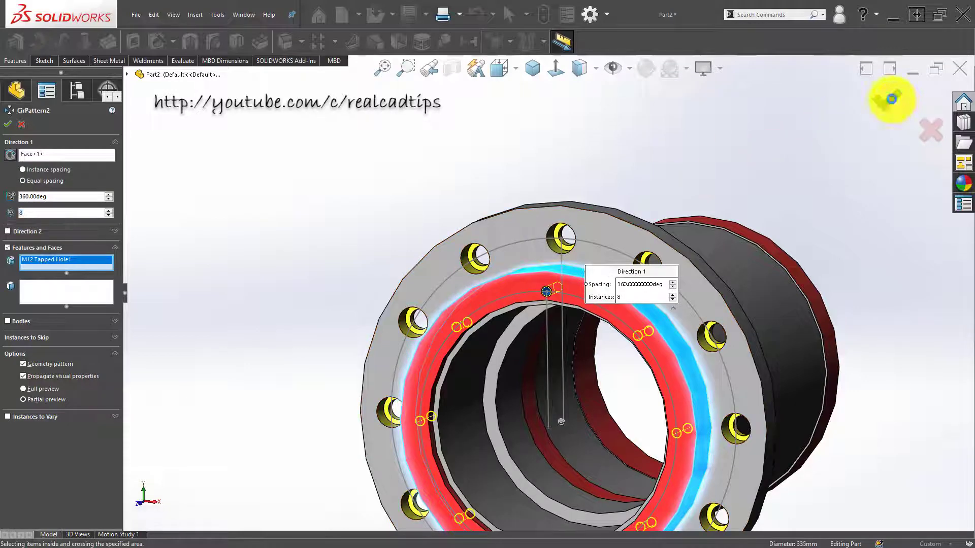
left_click(892, 99)
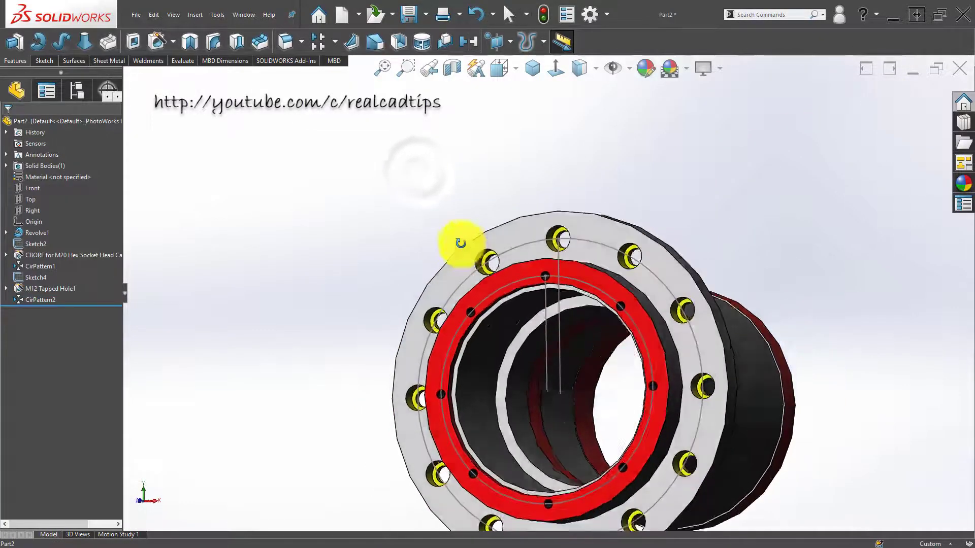
scroll(548, 249, "down", 5)
scroll(488, 294, "down", 5)
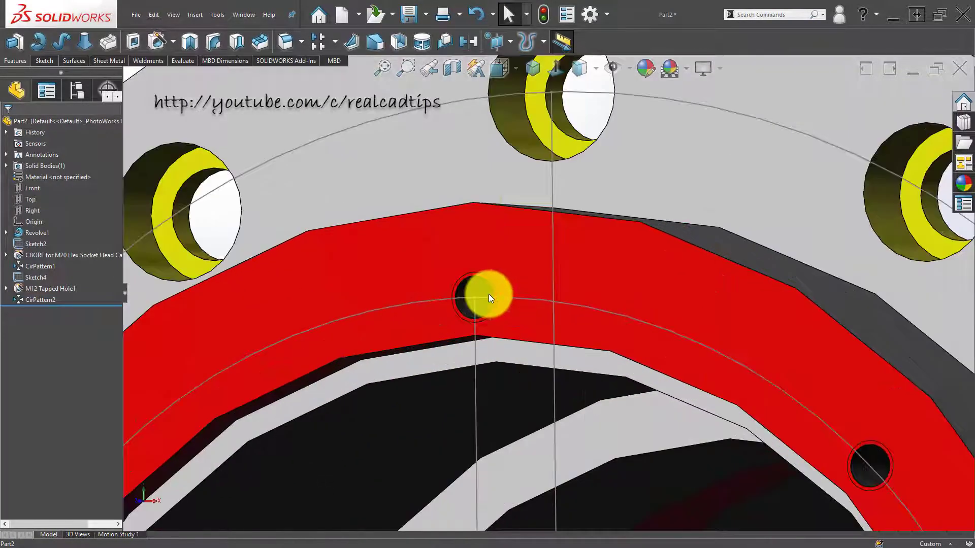
Step: Start a sketch on the sleeve's flat end face opposite the flange, view it face-on and hide the other sketches
scroll(285, 301, "up", 4)
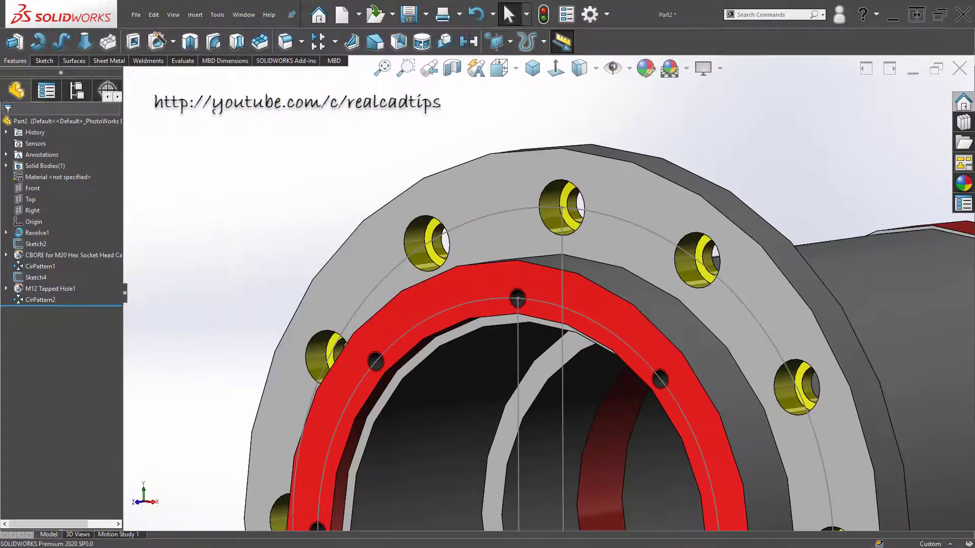
scroll(427, 280, "up", 4)
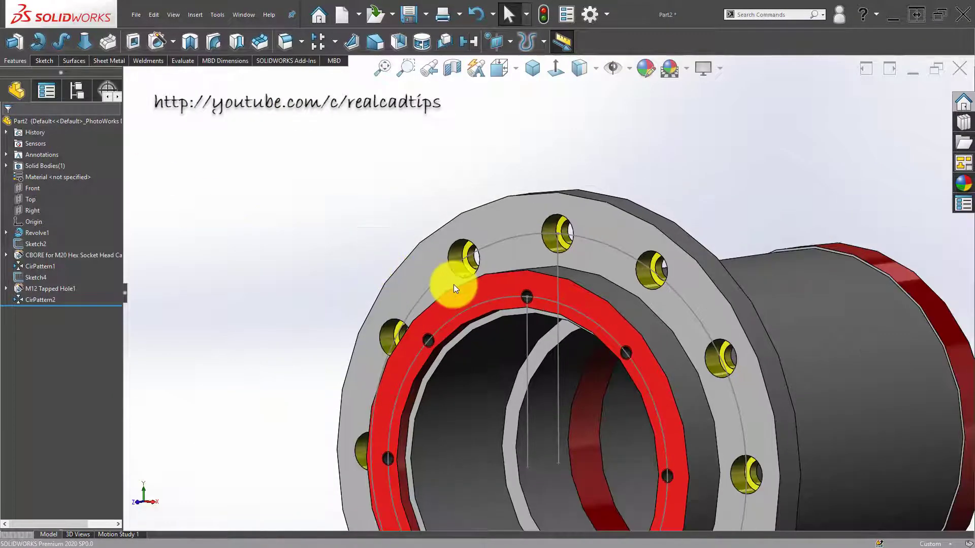
mouse_move(453, 282)
middle_mouse_down()
mouse_move(331, 287)
mouse_move(492, 287)
mouse_move(474, 270)
mouse_move(462, 275)
mouse_move(493, 212)
middle_mouse_up()
left_click(514, 187)
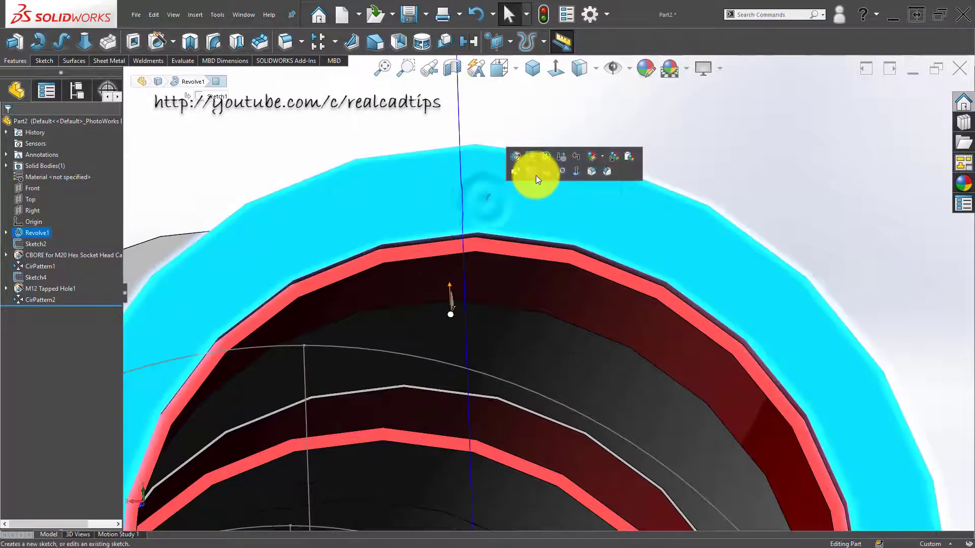
left_click(535, 176)
left_click(557, 69)
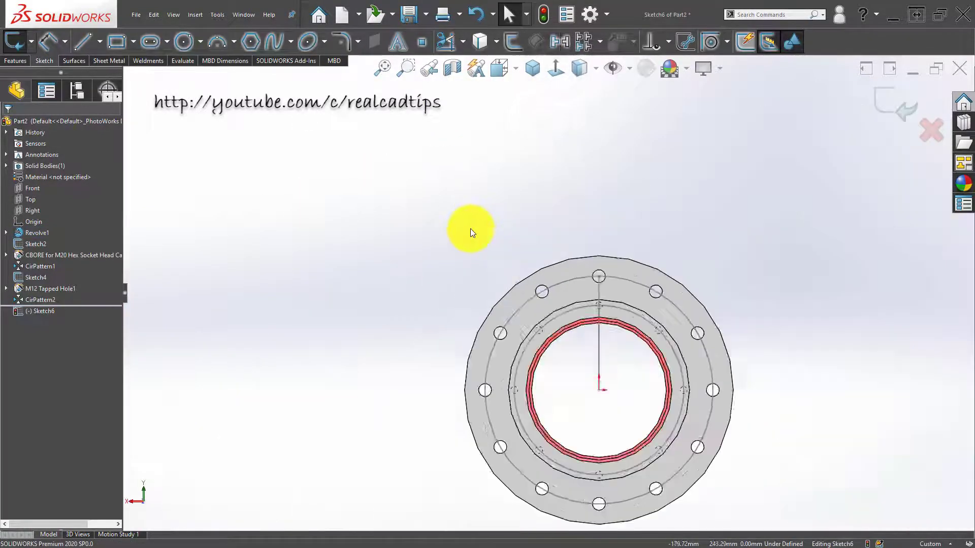
scroll(563, 335, "down", 2)
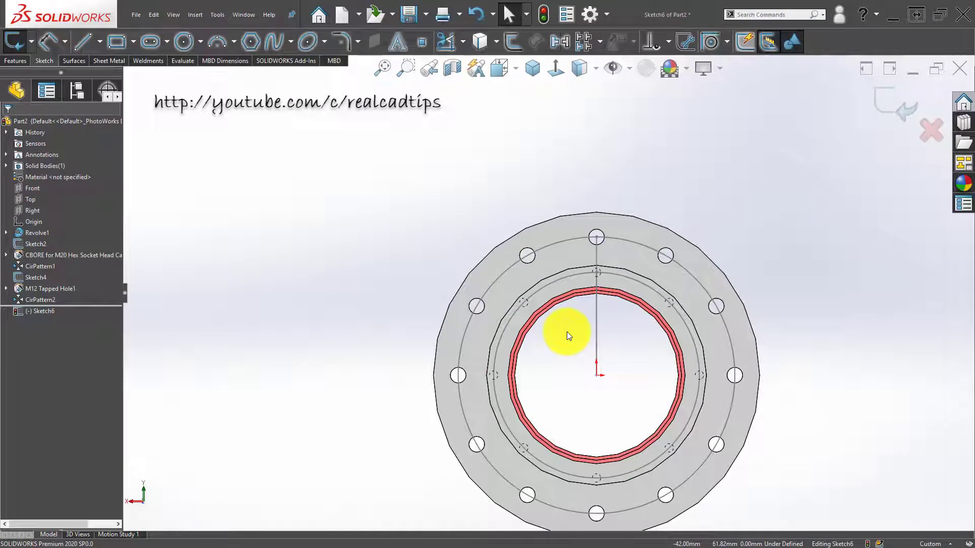
left_click(607, 68)
Step: Sketch a circle about 279 mm in diameter centred on the origin and a vertical line from its centre up to the circle
left_click(184, 41)
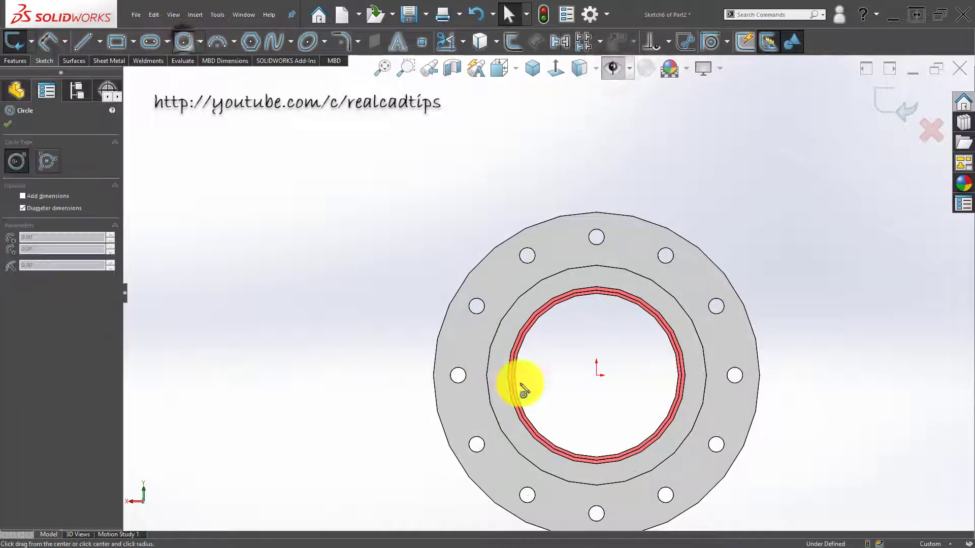
left_click(596, 376)
left_click(619, 280)
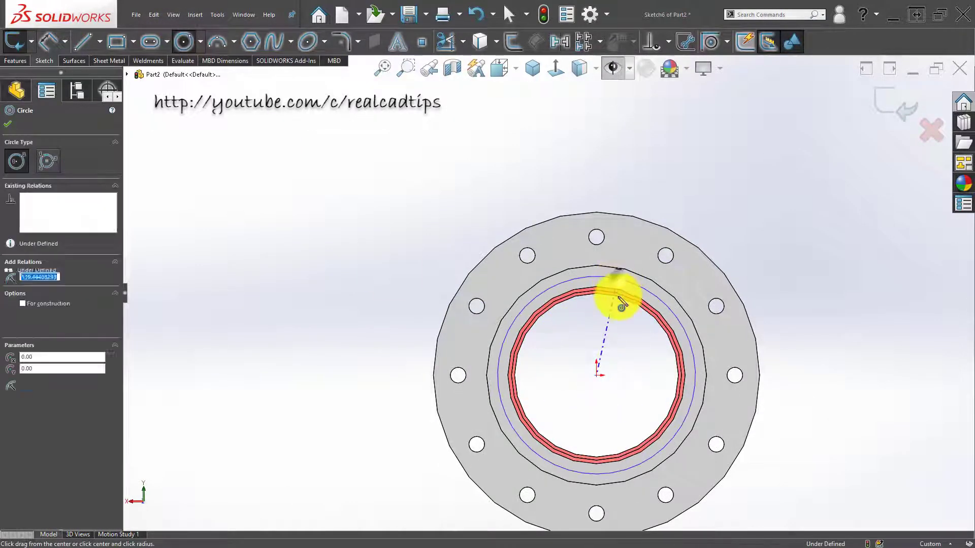
scroll(632, 302, "down", 4)
scroll(166, 100, "up", 4)
left_click(84, 42)
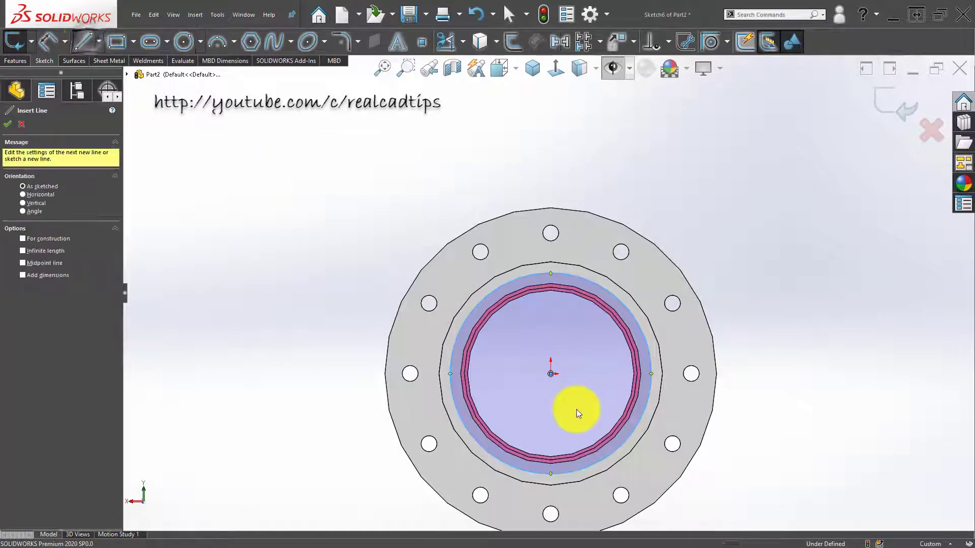
left_click(551, 375)
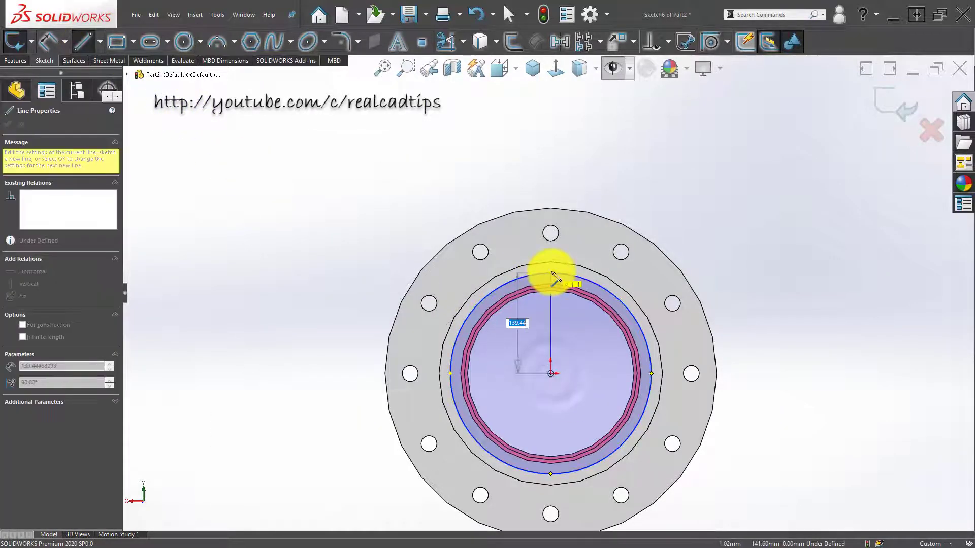
left_click(551, 274)
Step: Dimension the circle's diameter as 270 mm and finish the sketch
right_click_drag(324, 332, 321, 357)
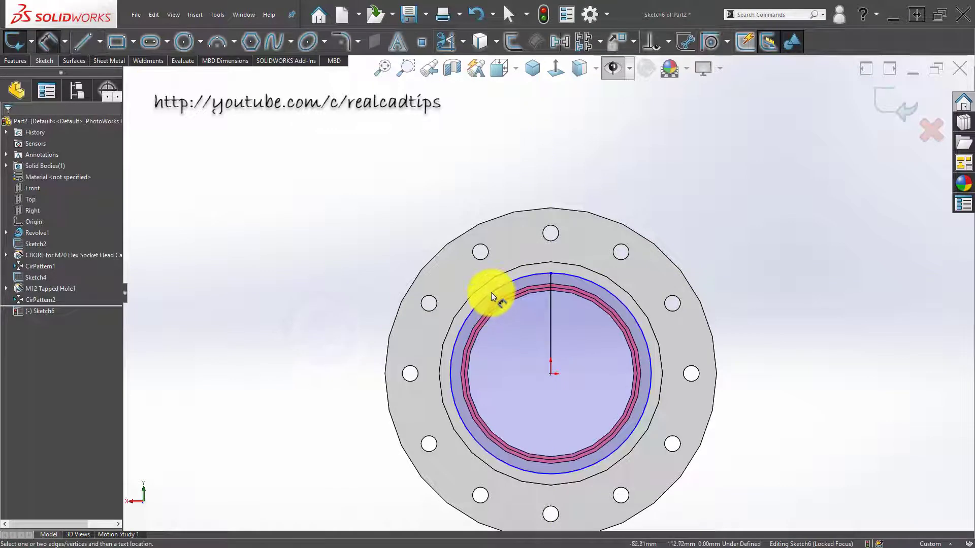
left_click(492, 293)
left_click(331, 324)
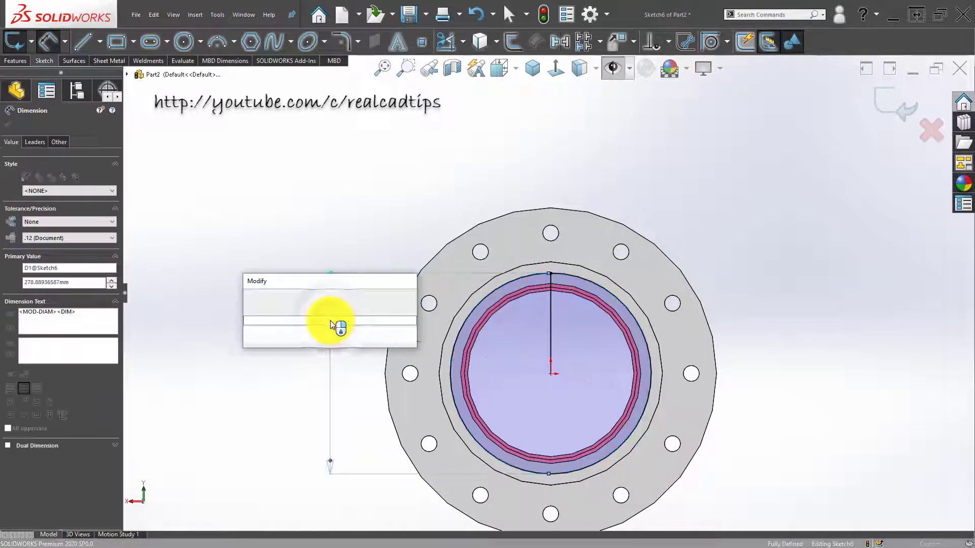
type("270")
key("Return")
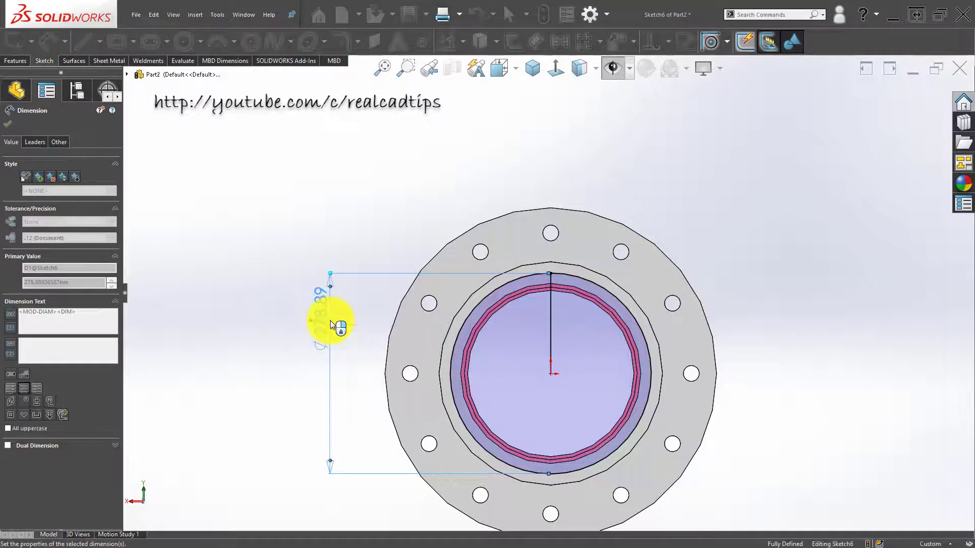
scroll(602, 288, "down", 1)
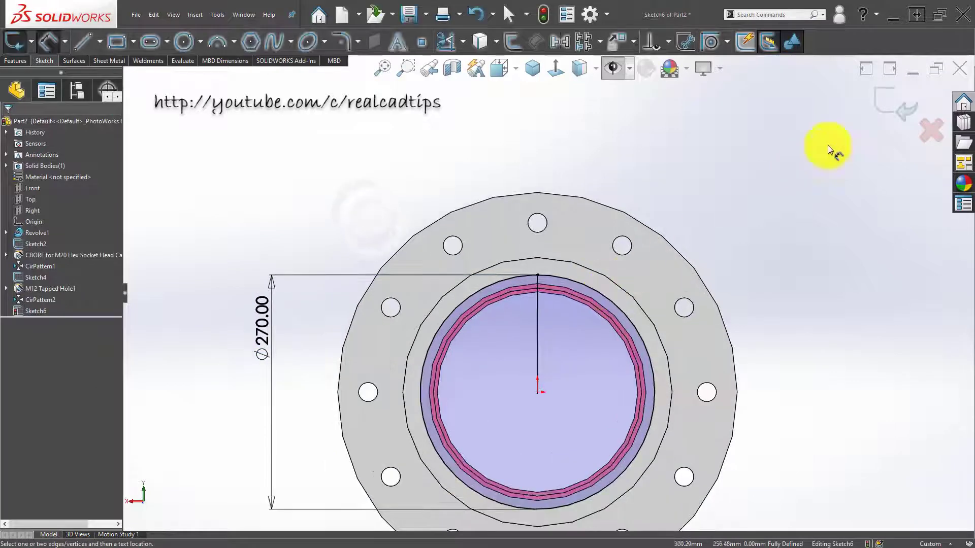
left_click(896, 103)
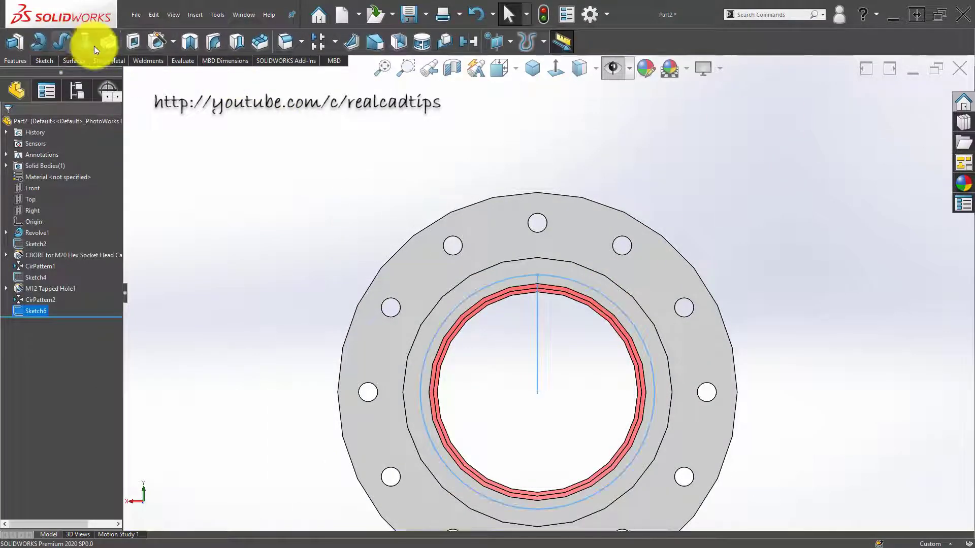
Step: Create an ISO M12 blind tapped hole on the end face opposite the flange, placed at the line's upper endpoint on the 270 mm circle
left_click(157, 41)
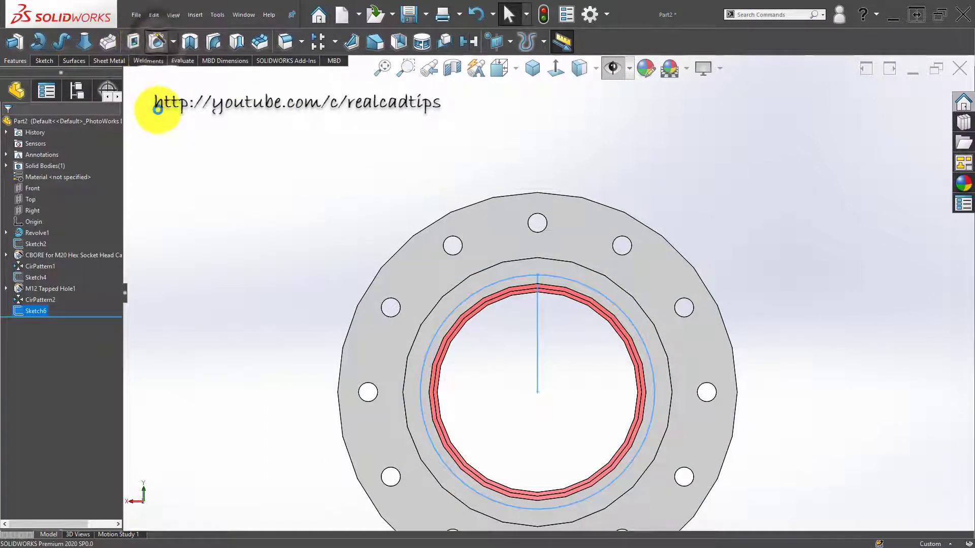
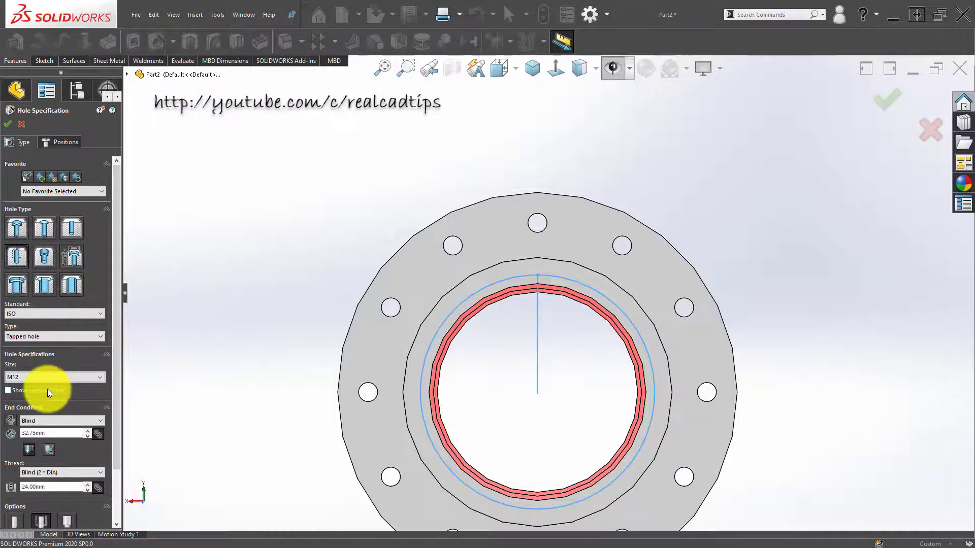
left_click(63, 142)
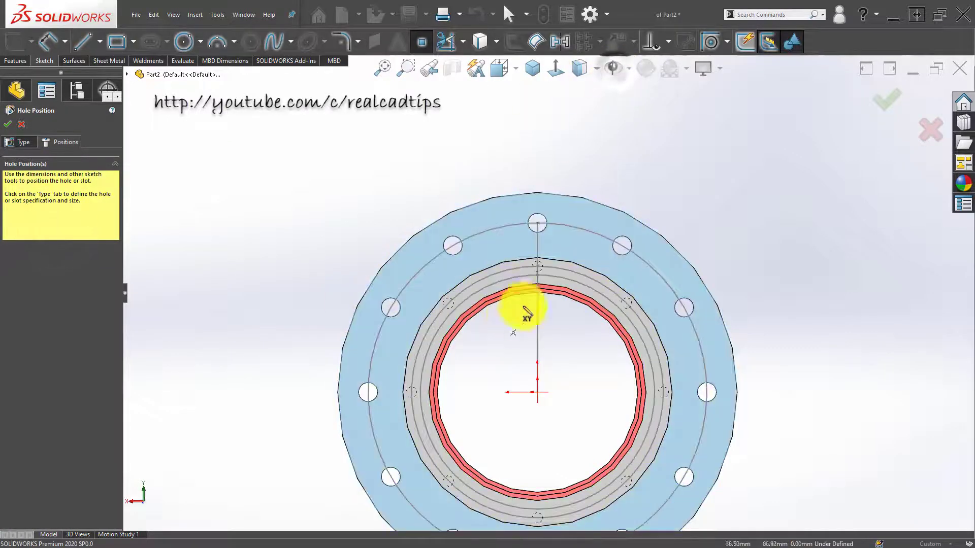
middle_click_drag(518, 309, 447, 320)
scroll(447, 320, "down", 5)
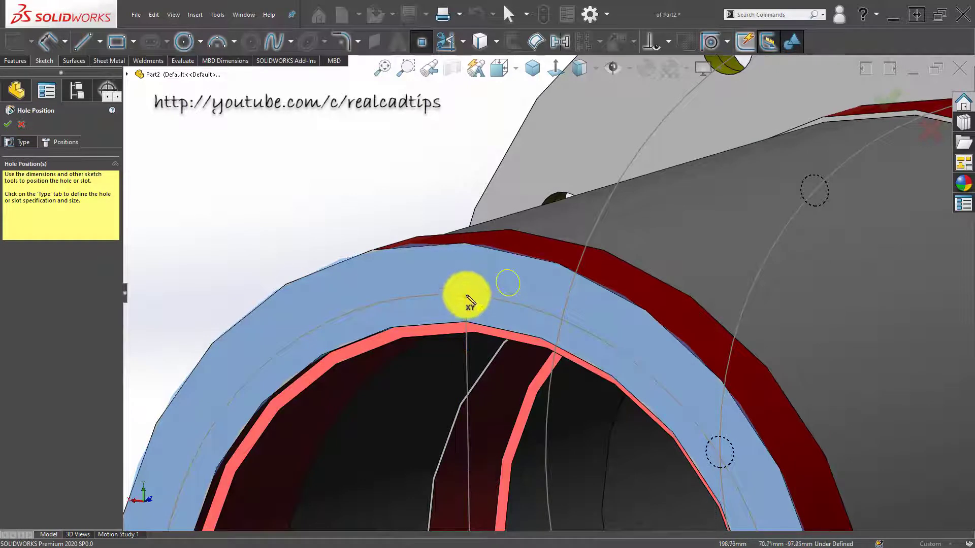
left_click(467, 296)
scroll(398, 331, "up", 3)
left_click(8, 125)
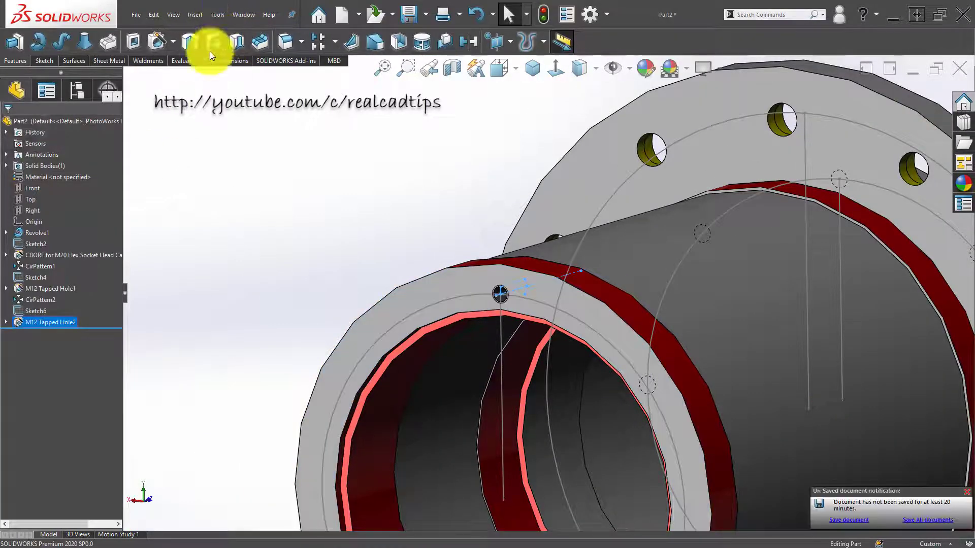
Step: Pattern the new M12 tapped hole circularly about the sleeve's outer cylindrical face with 6 equally spaced instances over 360 degrees
left_click(335, 43)
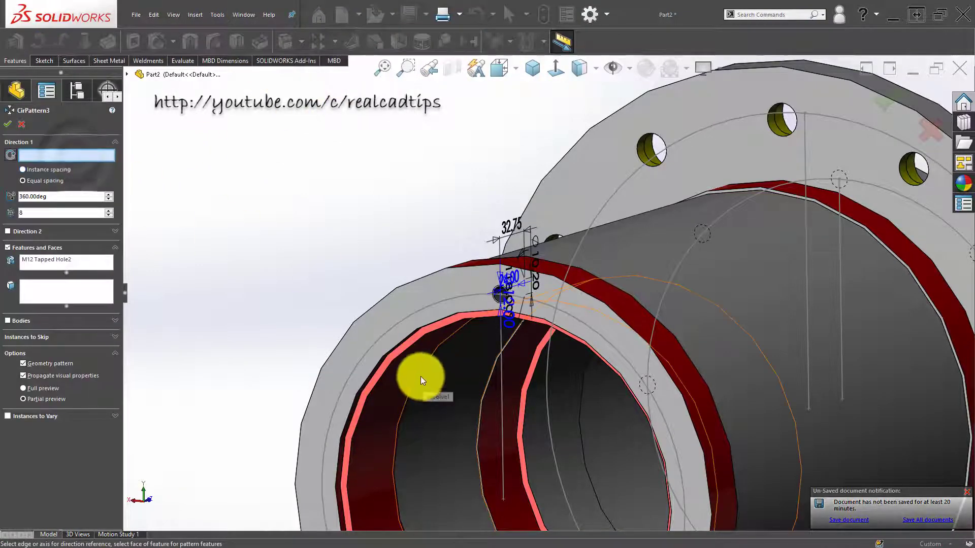
left_click(644, 247)
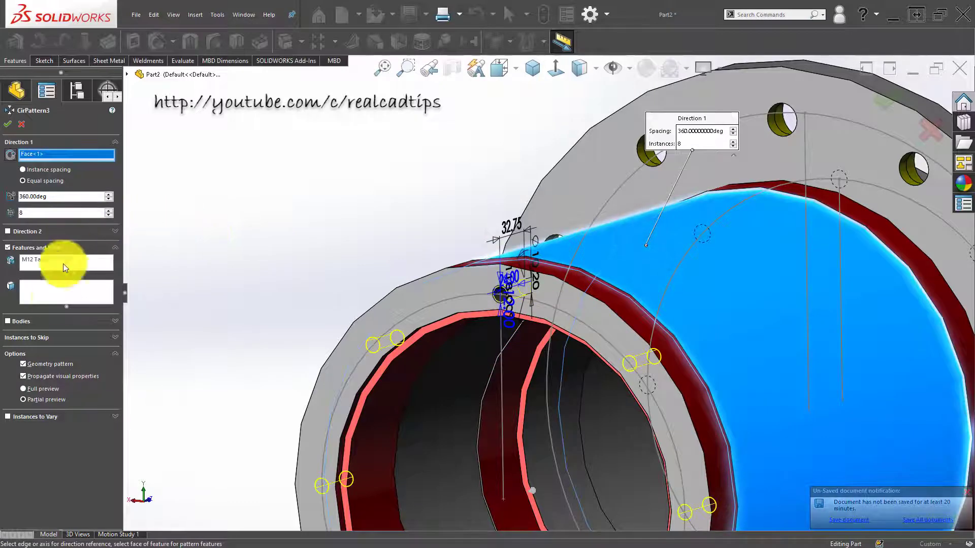
scroll(450, 349, "up", 5)
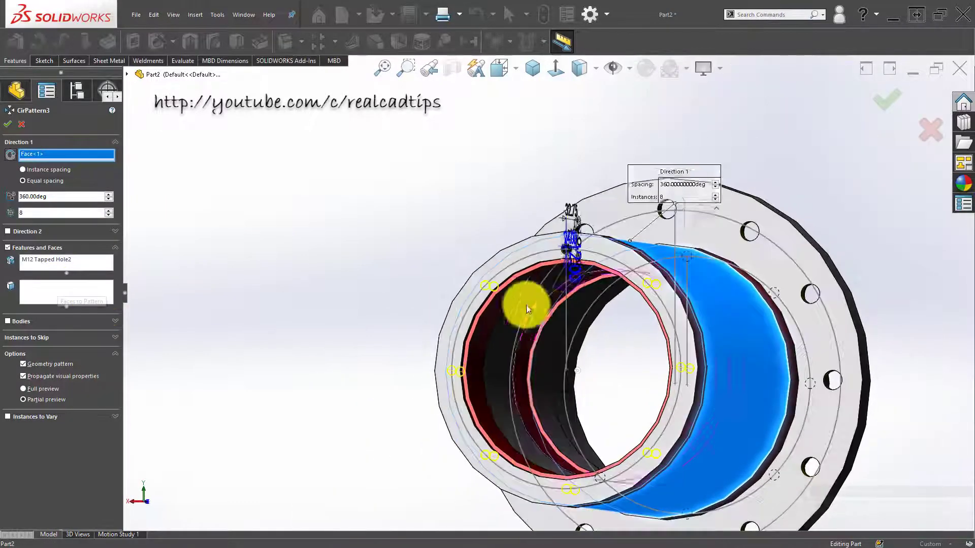
left_click(108, 215)
left_click(108, 216)
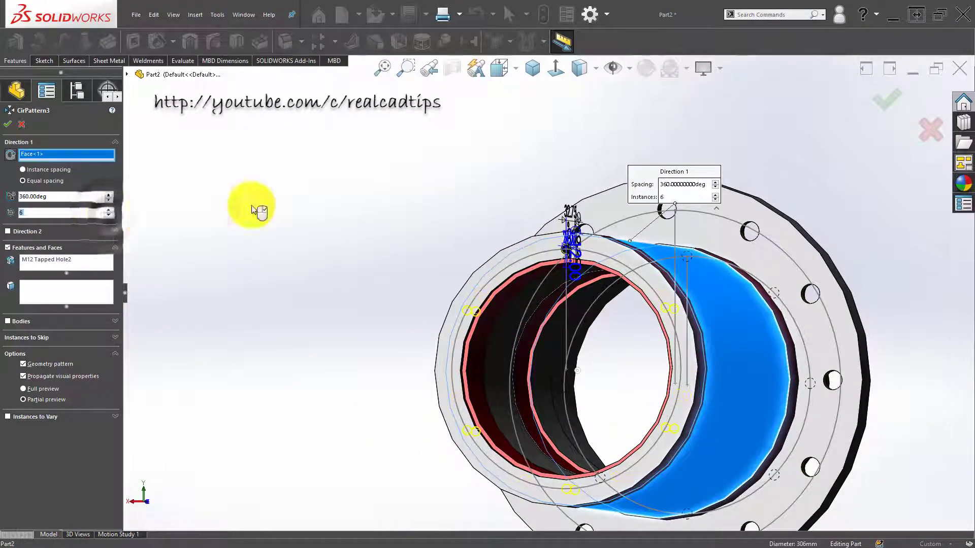
left_click(886, 103)
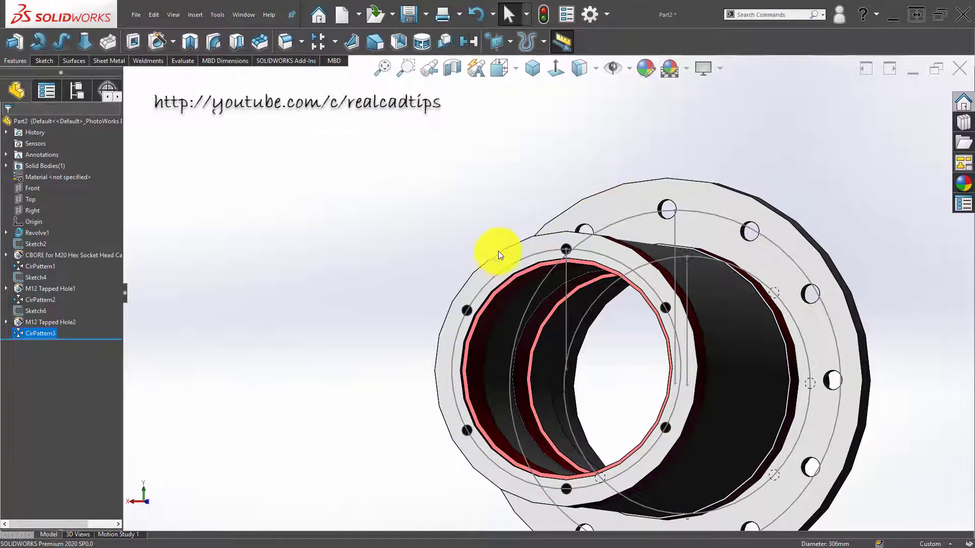
Step: Show the part in isometric view and open the M20 counterbored hole feature for editing
middle_click_drag(498, 251, 320, 236)
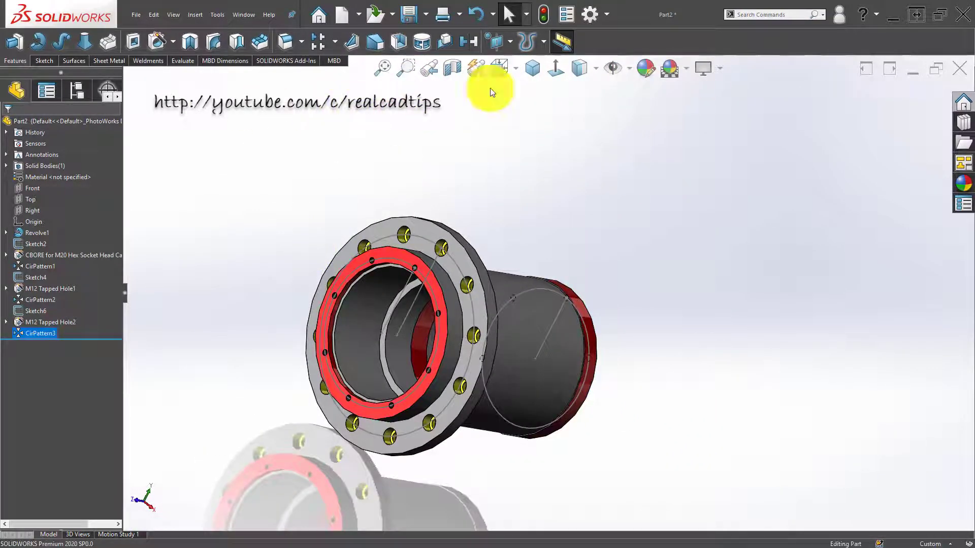
left_click(533, 68)
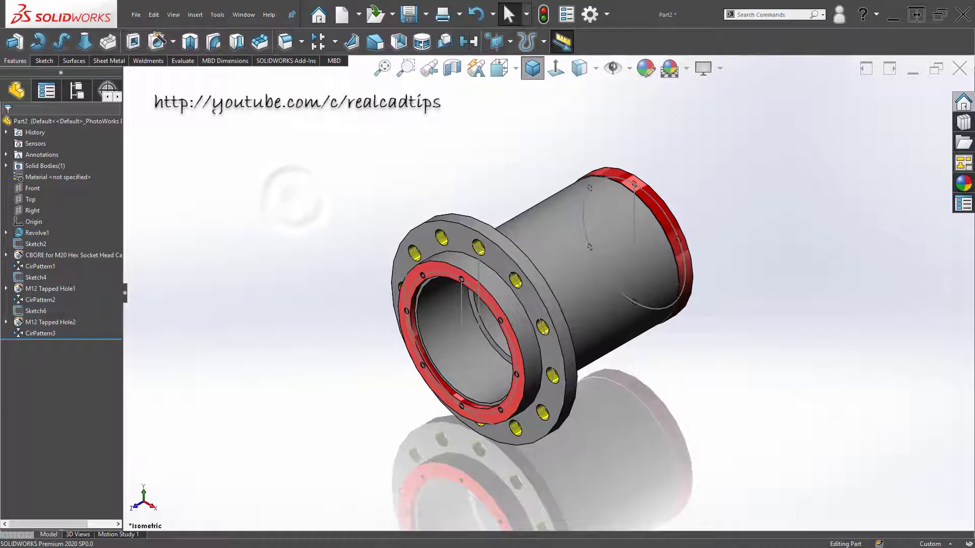
left_click(86, 255)
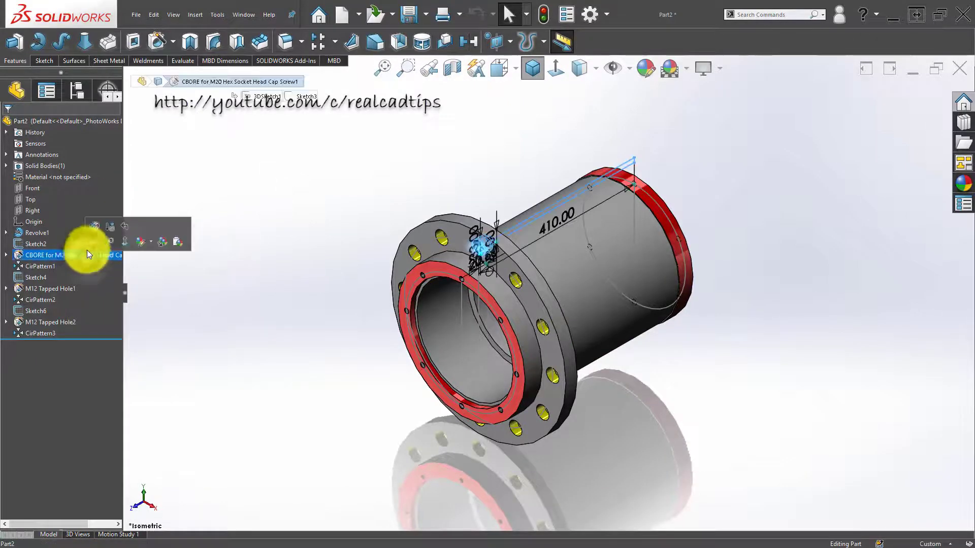
left_click(98, 226)
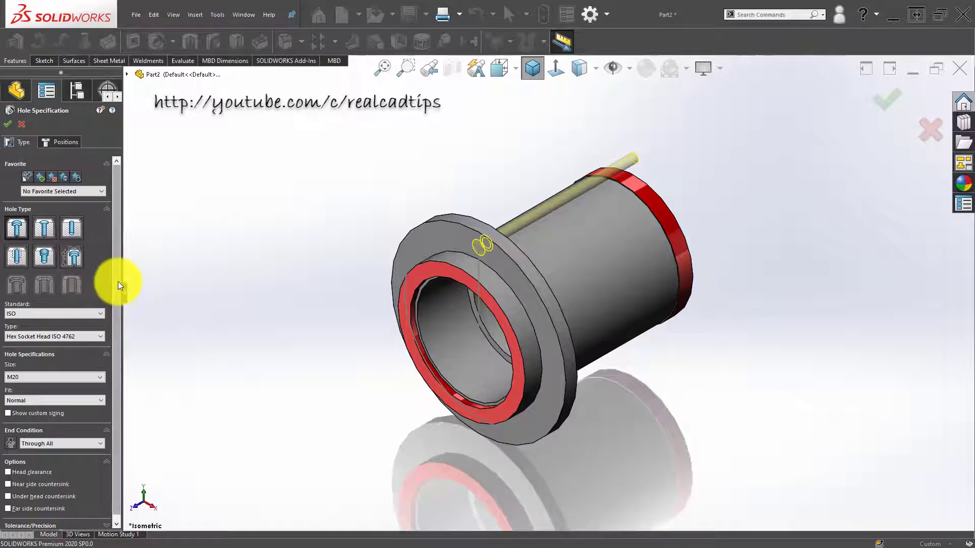
Step: Switch the hole to a legacy hole and choose the C-Bored Drilled type
left_click(77, 261)
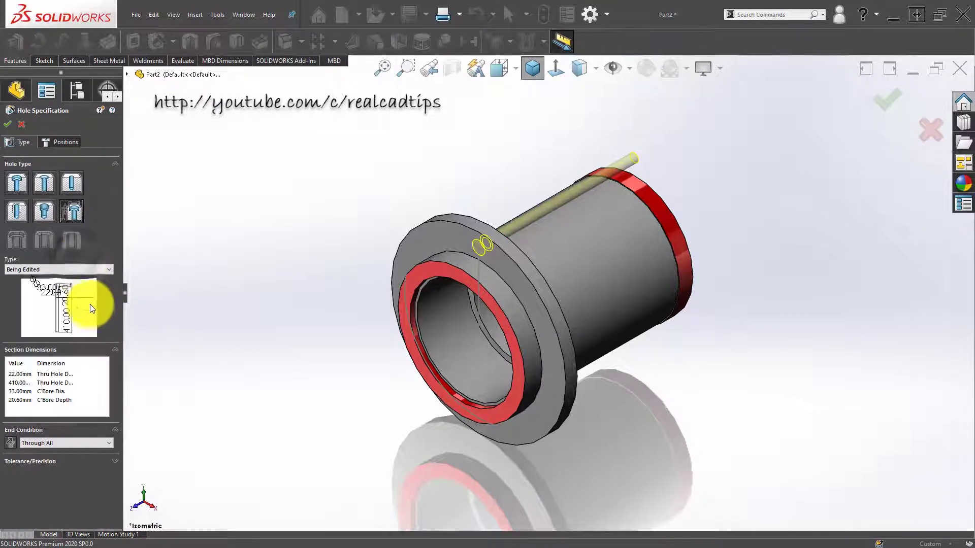
left_click(90, 269)
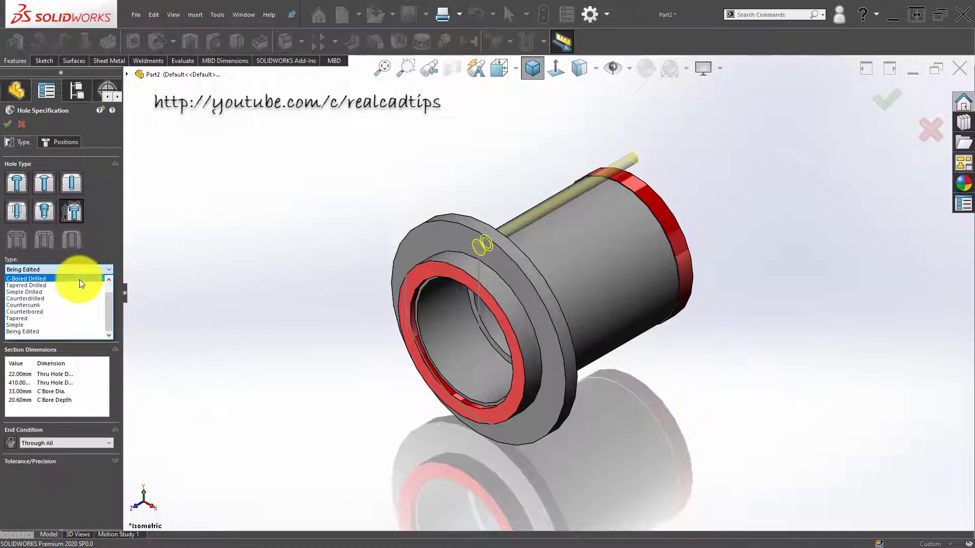
left_click(80, 280)
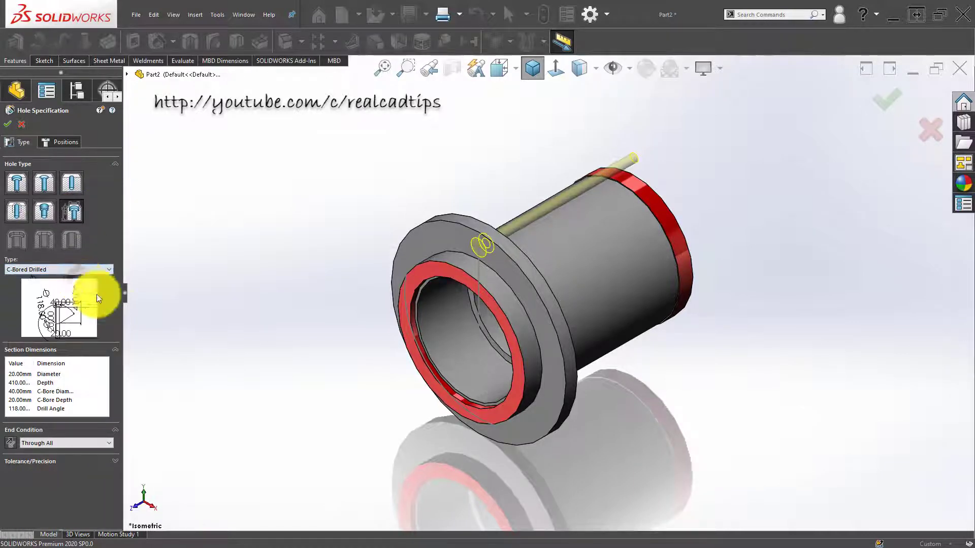
left_click(22, 376)
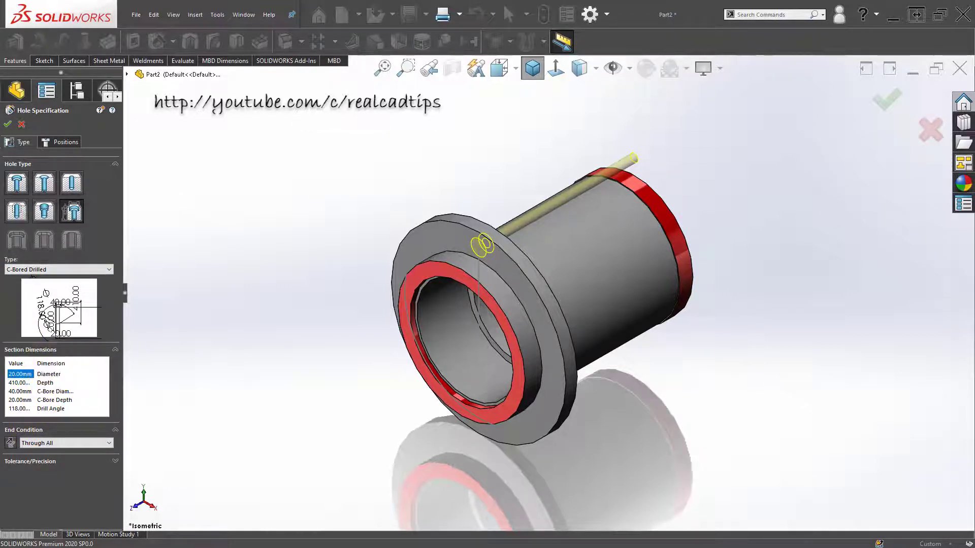
Step: Try the Simple Drilled, Counterdrilled and Countersunk legacy types for the flange hole
left_click(97, 270)
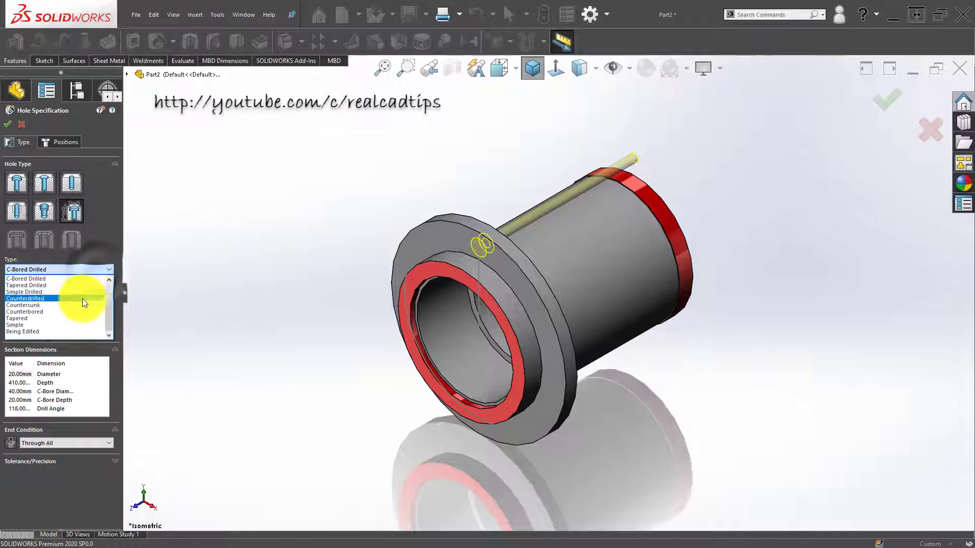
left_click(84, 292)
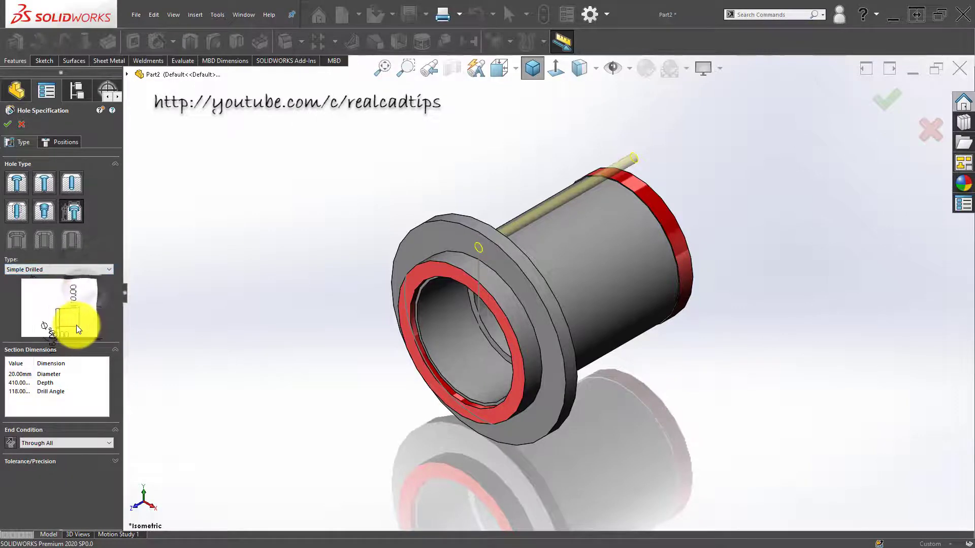
left_click(90, 270)
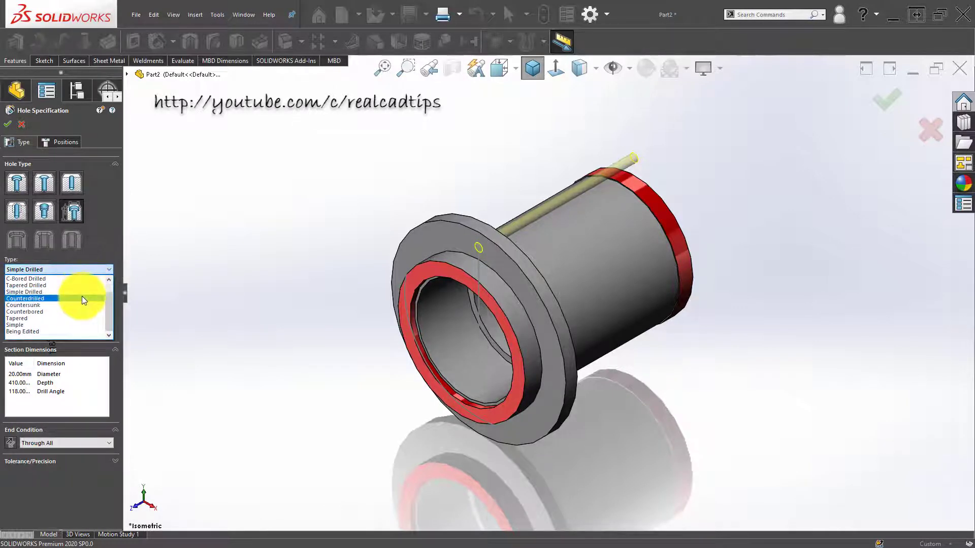
left_click(81, 298)
left_click(92, 271)
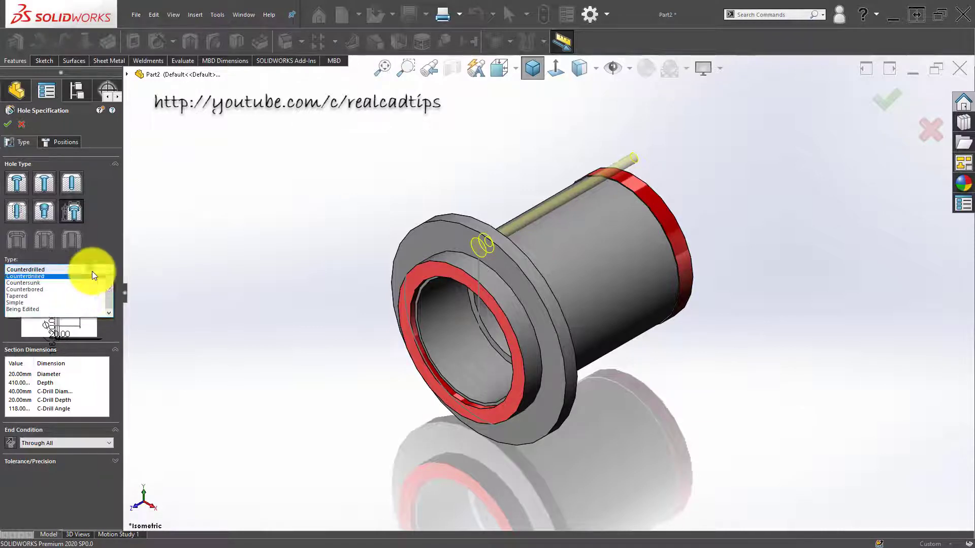
left_click(72, 304)
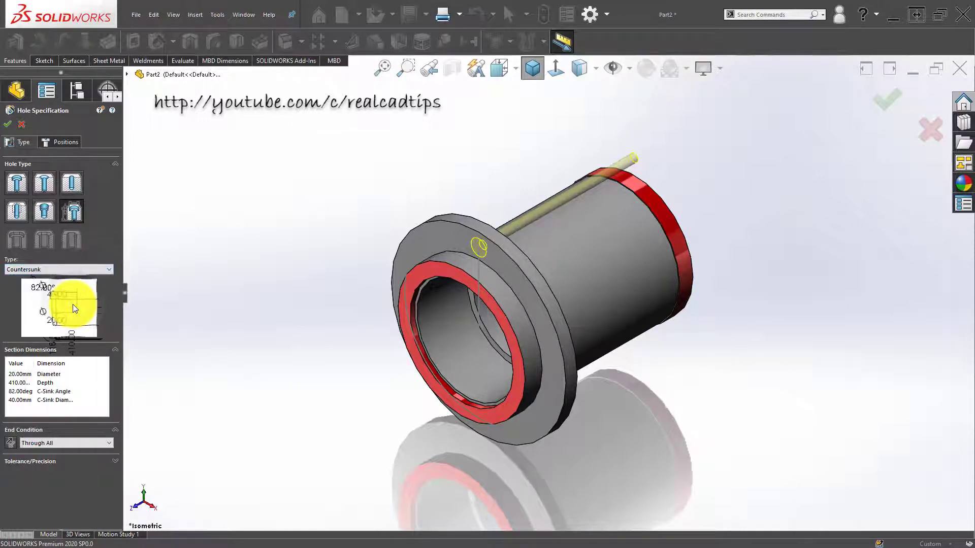
Step: Choose the Counterdrilled legacy type and set its diameter to 14 mm and its C-Drill Depth to 0.5 mm
left_click(75, 270)
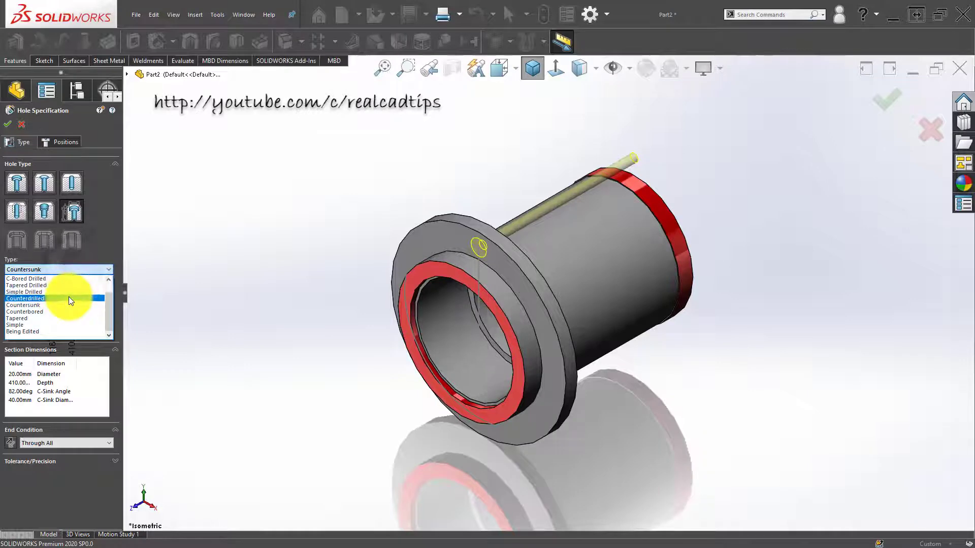
left_click(69, 296)
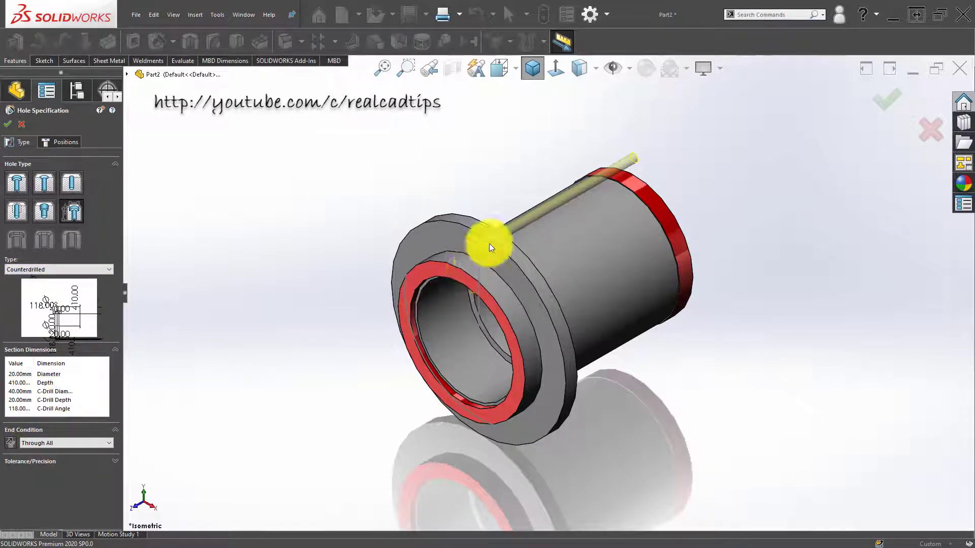
scroll(489, 243, "down", 5)
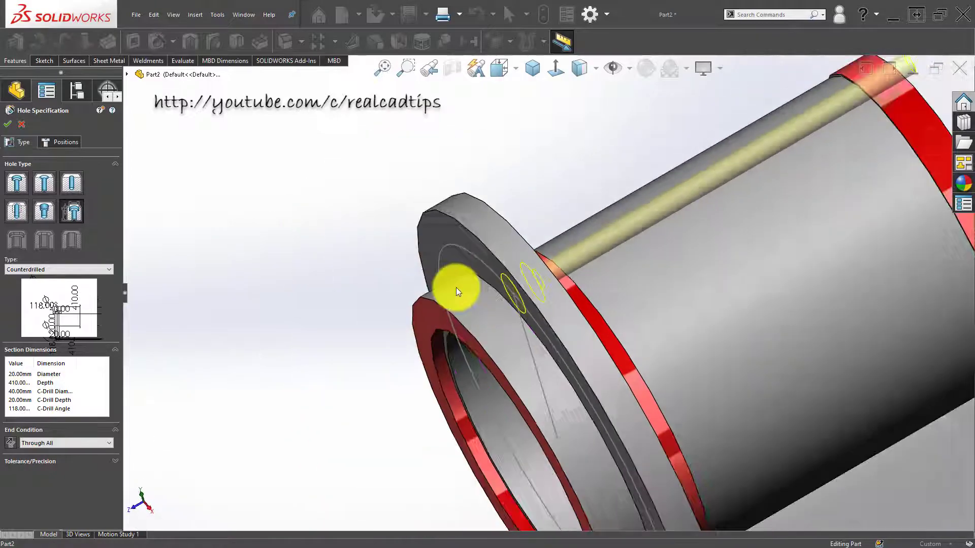
scroll(456, 288, "up", 1)
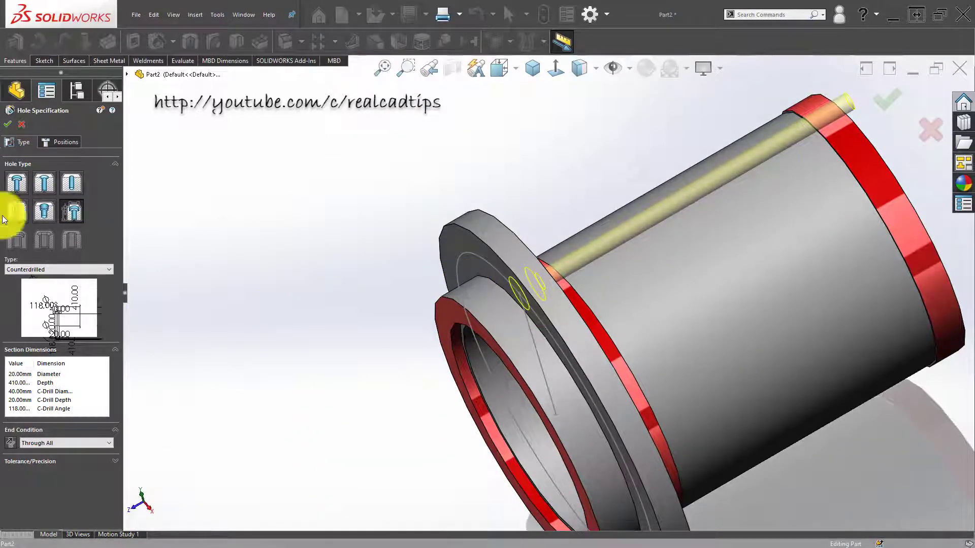
double_click(25, 375)
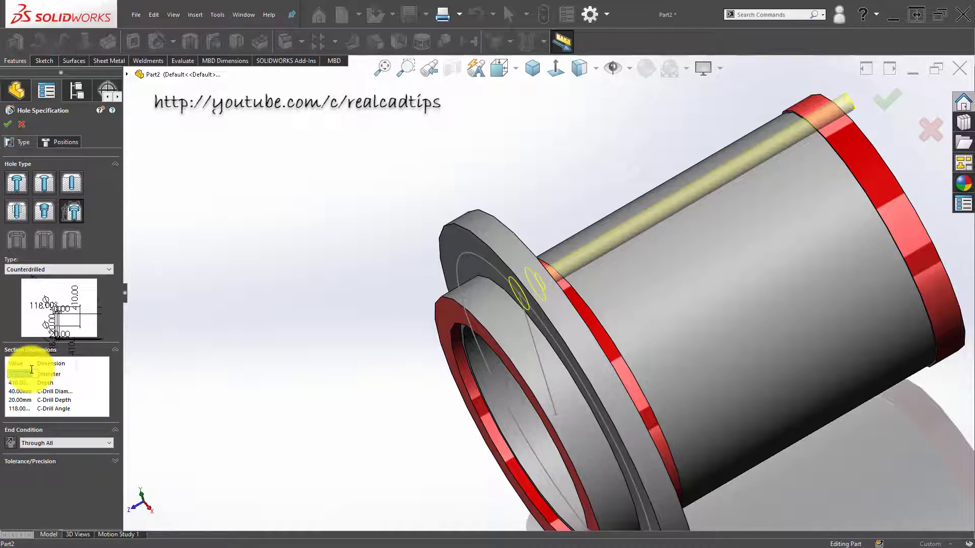
key("Return")
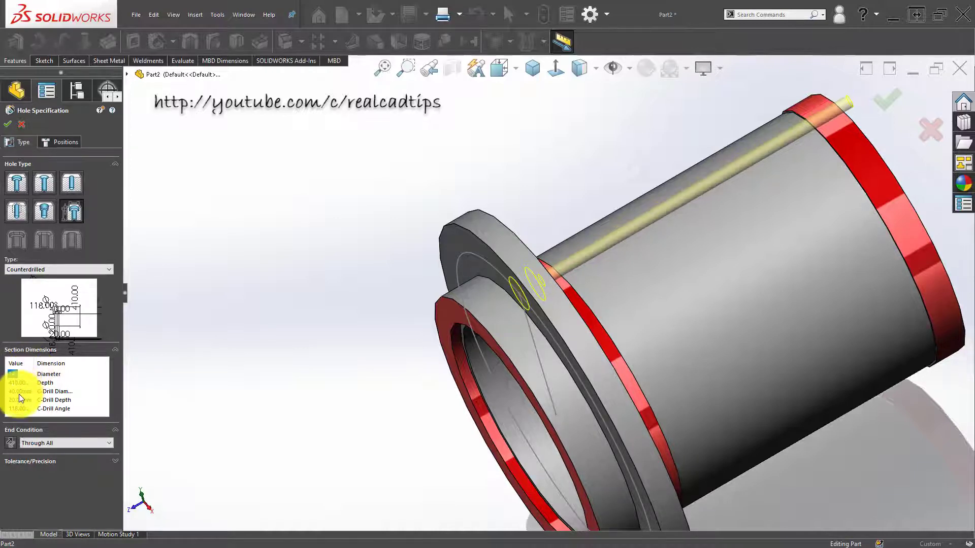
double_click(19, 392)
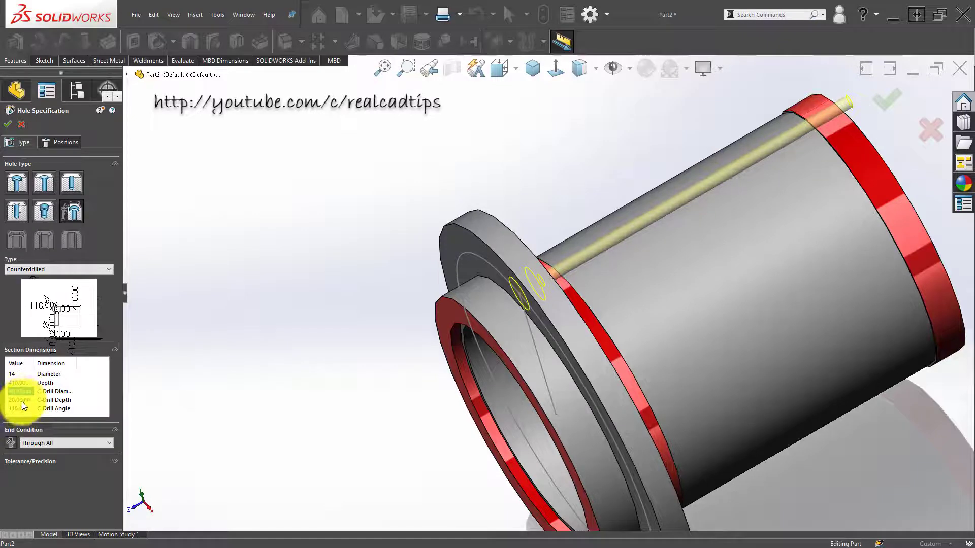
double_click(22, 400)
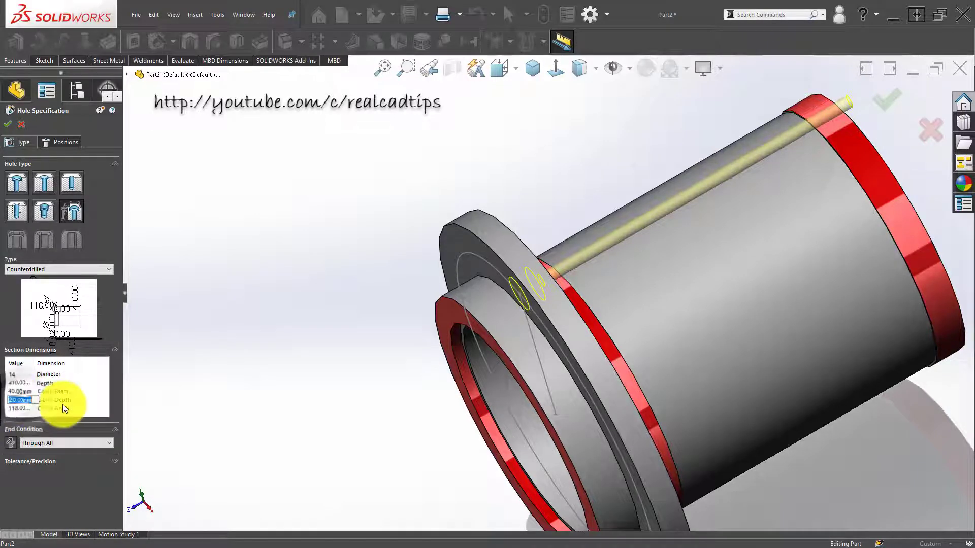
type("0.5")
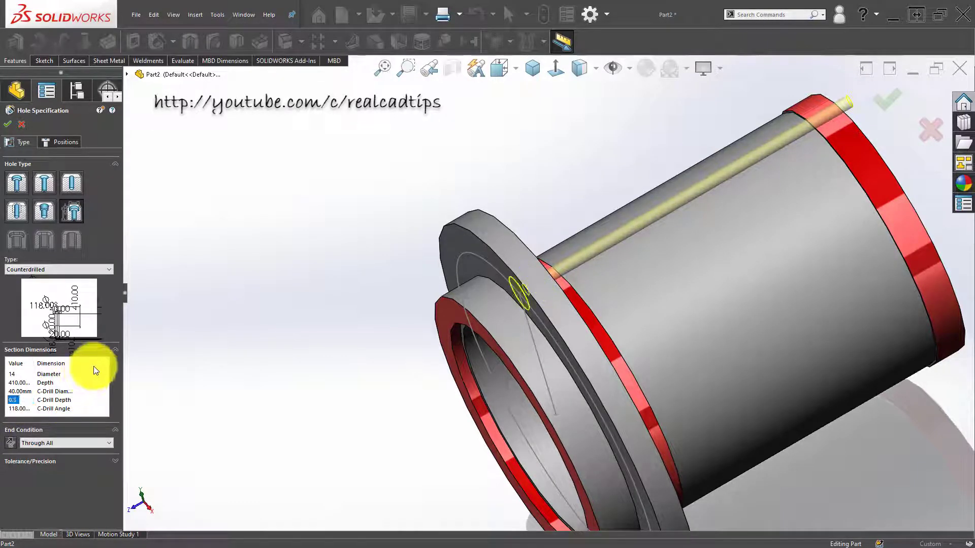
scroll(525, 329, "down", 8)
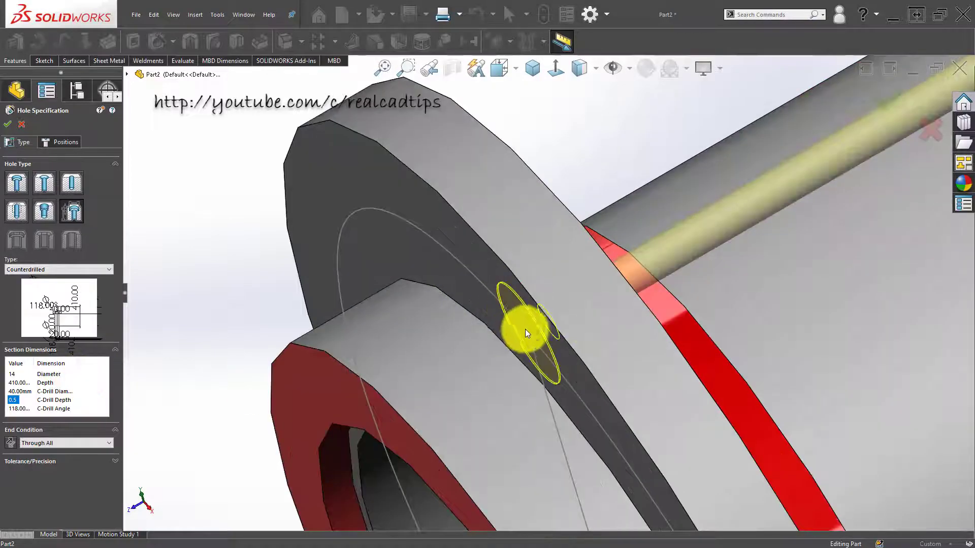
middle_click_drag(583, 254, 670, 238)
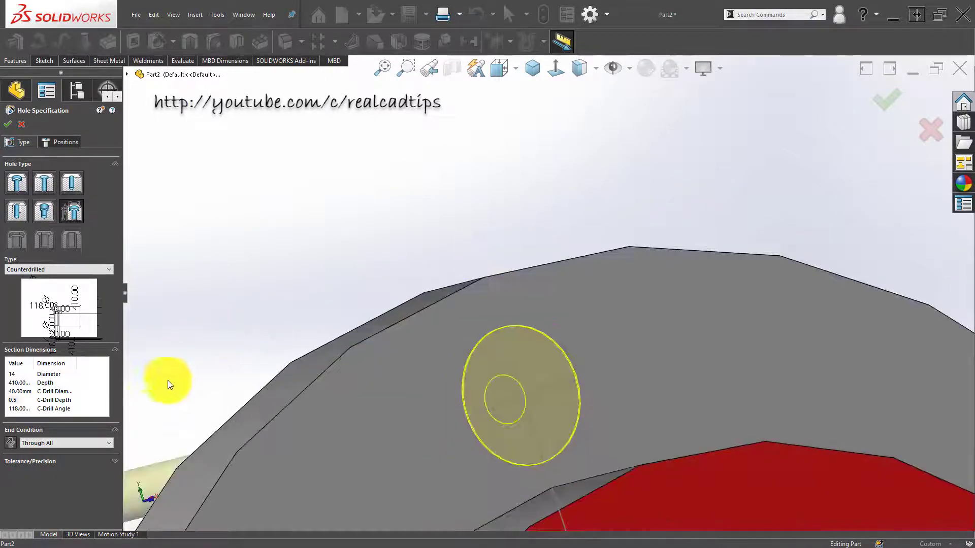
Step: Try to set the hole's C-Drill Angle to 0 degrees and finish editing the counterdrilled hole
left_click(18, 410)
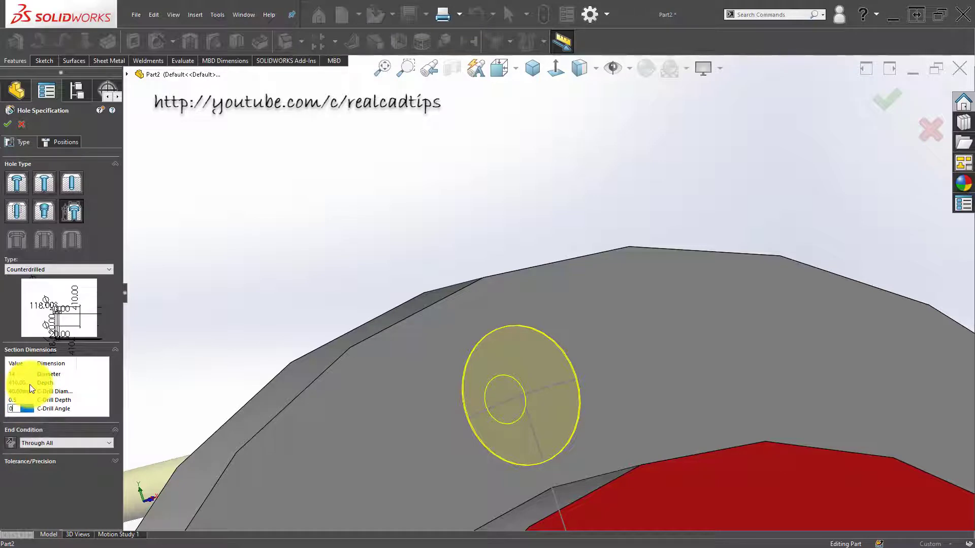
left_click(31, 383)
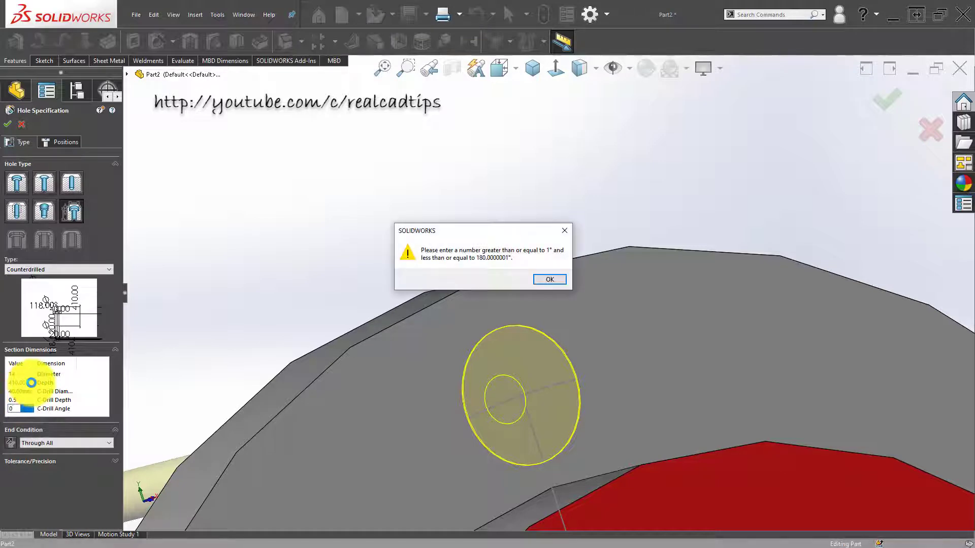
left_click(540, 282)
key("Escape")
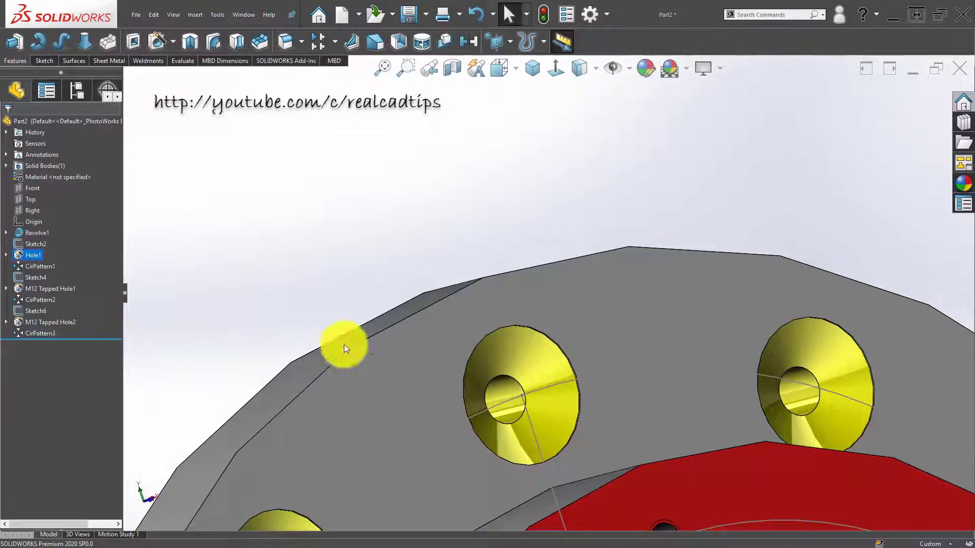
scroll(528, 360, "up", 2)
Step: Reopen the counterdrilled flange hole for editing, set its C-Drill Angle to 180 degrees and accept it
left_click(540, 327)
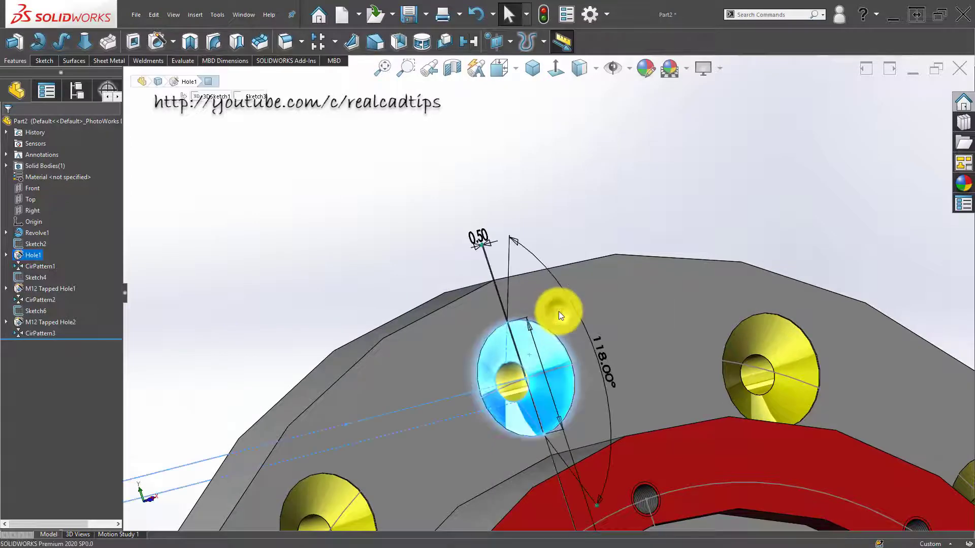
left_click(558, 311)
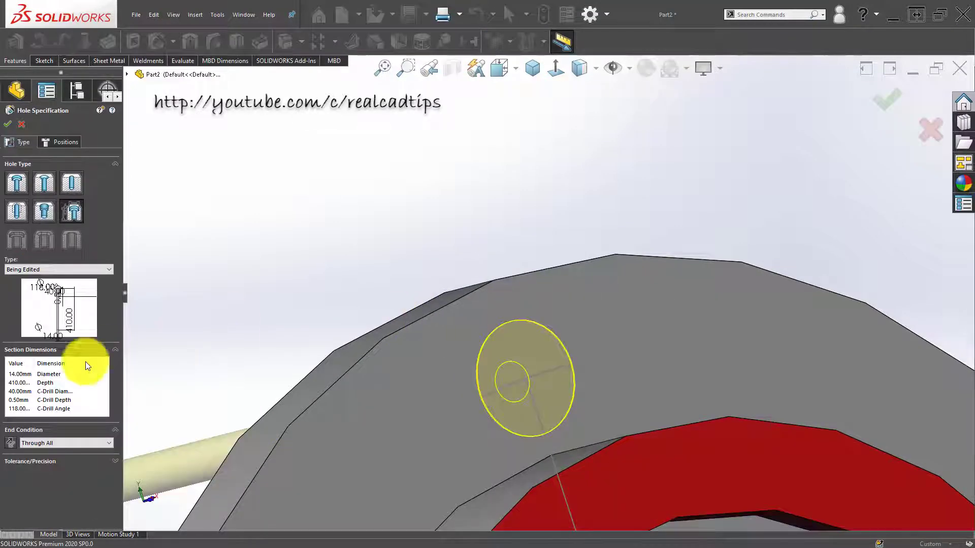
double_click(19, 408)
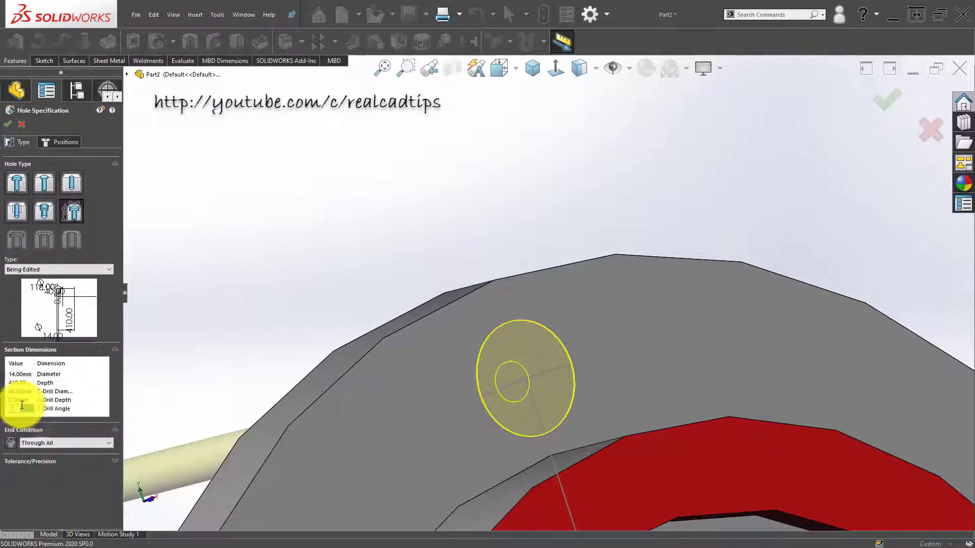
type("180")
key("Return")
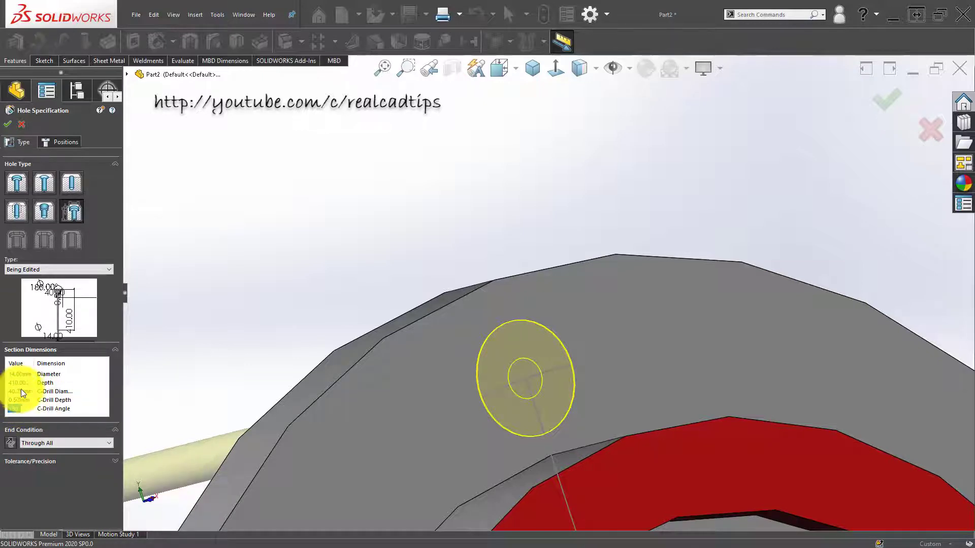
left_click(881, 101)
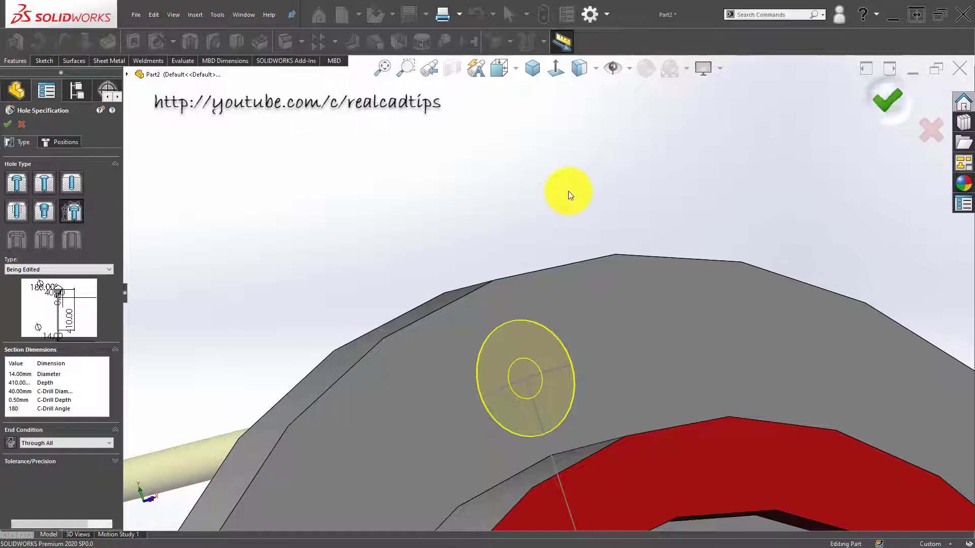
Step: Inspect the patterned holes on the flange and return the part to isometric view
middle_click_drag(483, 290, 716, 330)
scroll(717, 331, "up", 3)
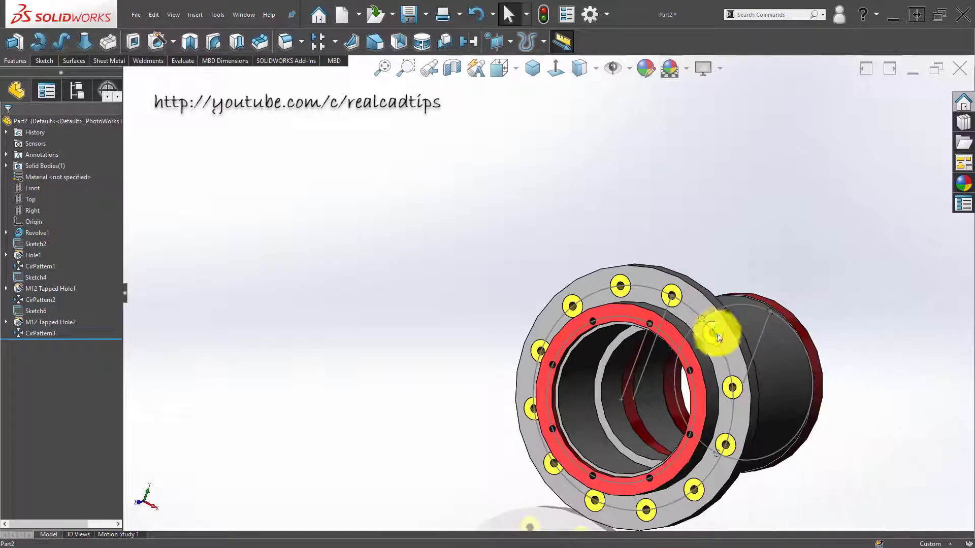
left_click(431, 313)
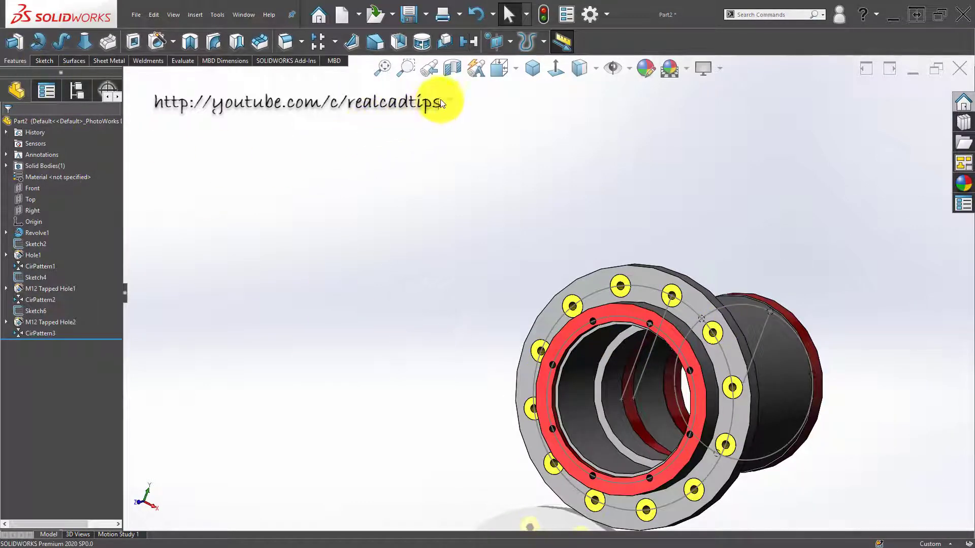
left_click(530, 67)
left_click(363, 206)
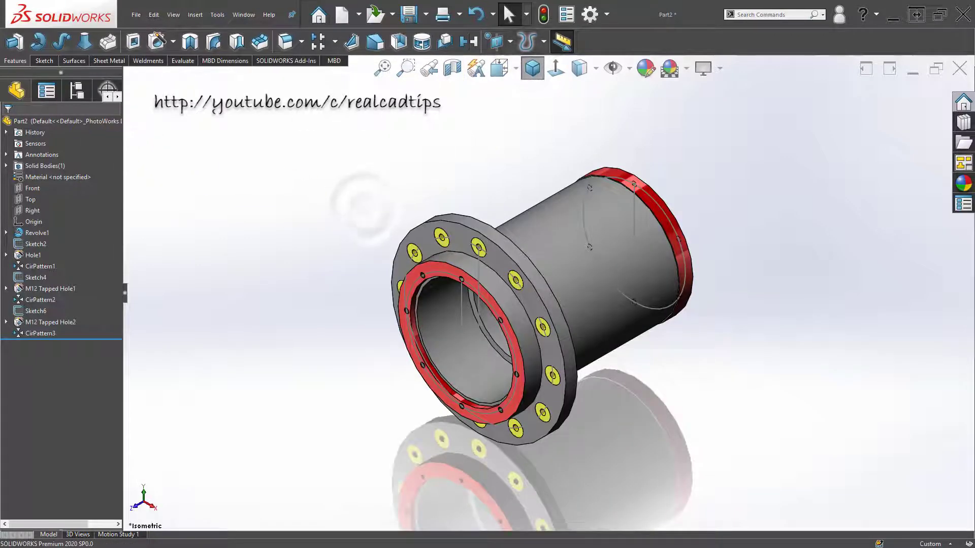